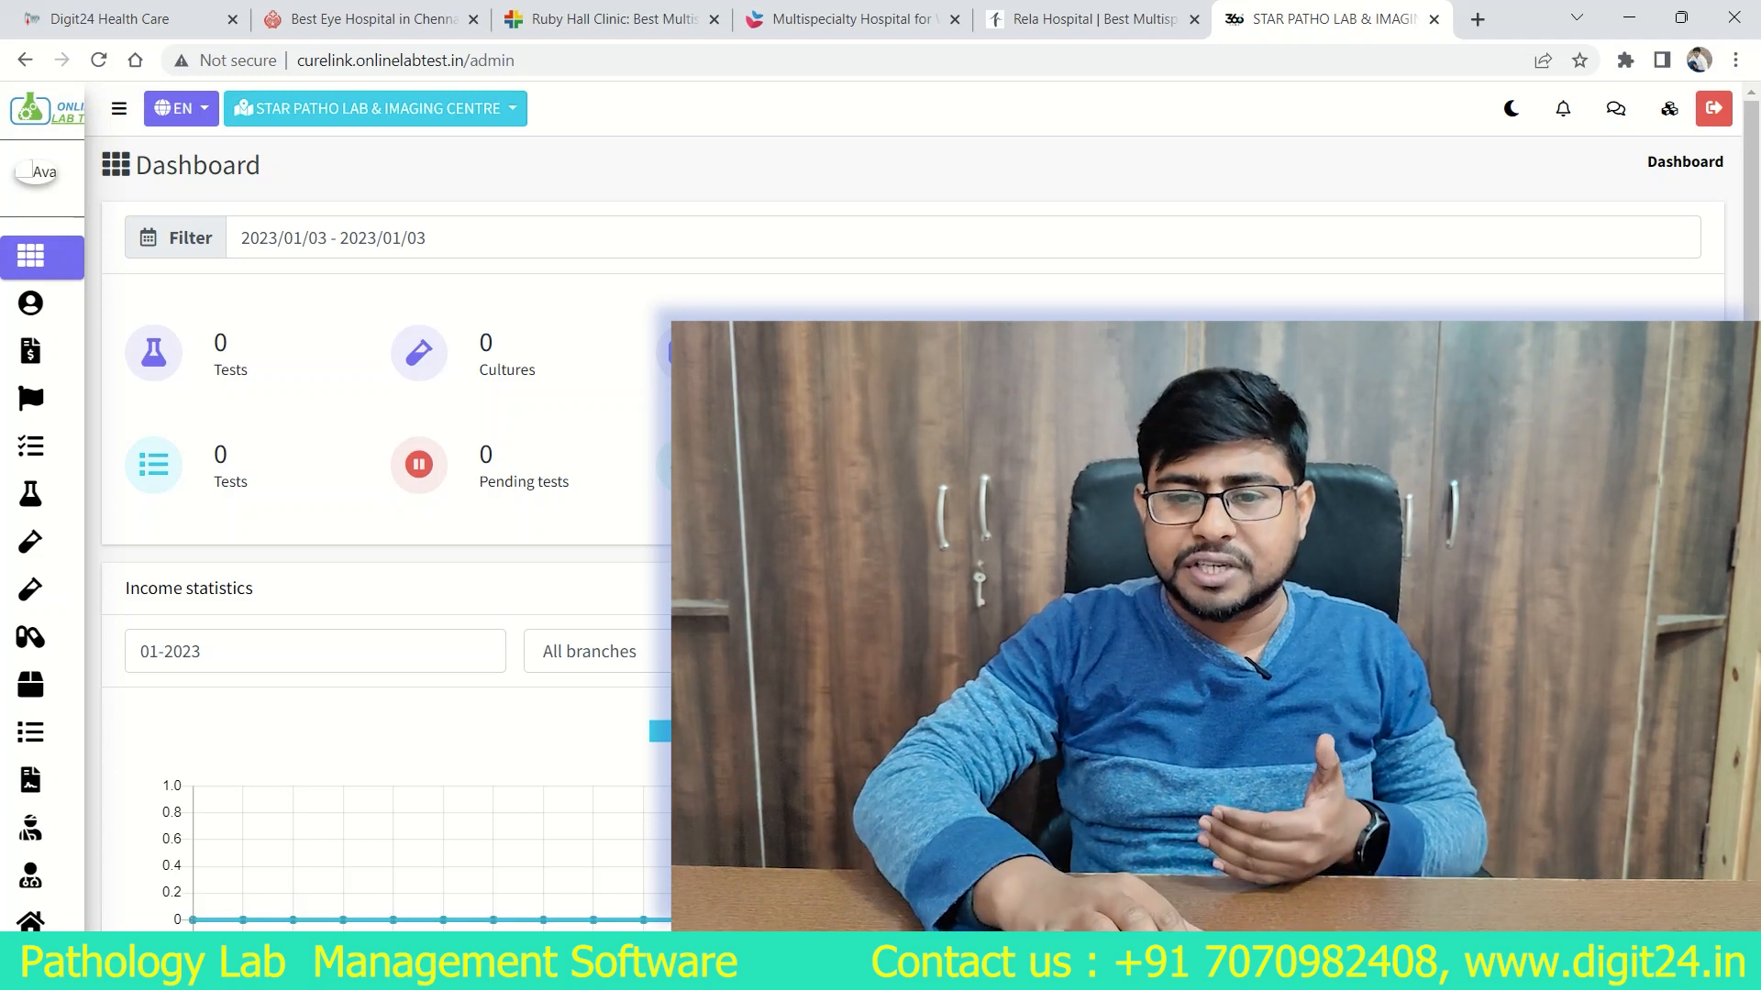
# Step: View the Surya Hospitals website and return to the STAR PATHO LAB & IMAGING CENTRE dashboard
pyautogui.hotkey('ctrl', 'shift', 'Tab')
pyautogui.hotkey('ctrl', 'shift', 'Tab')
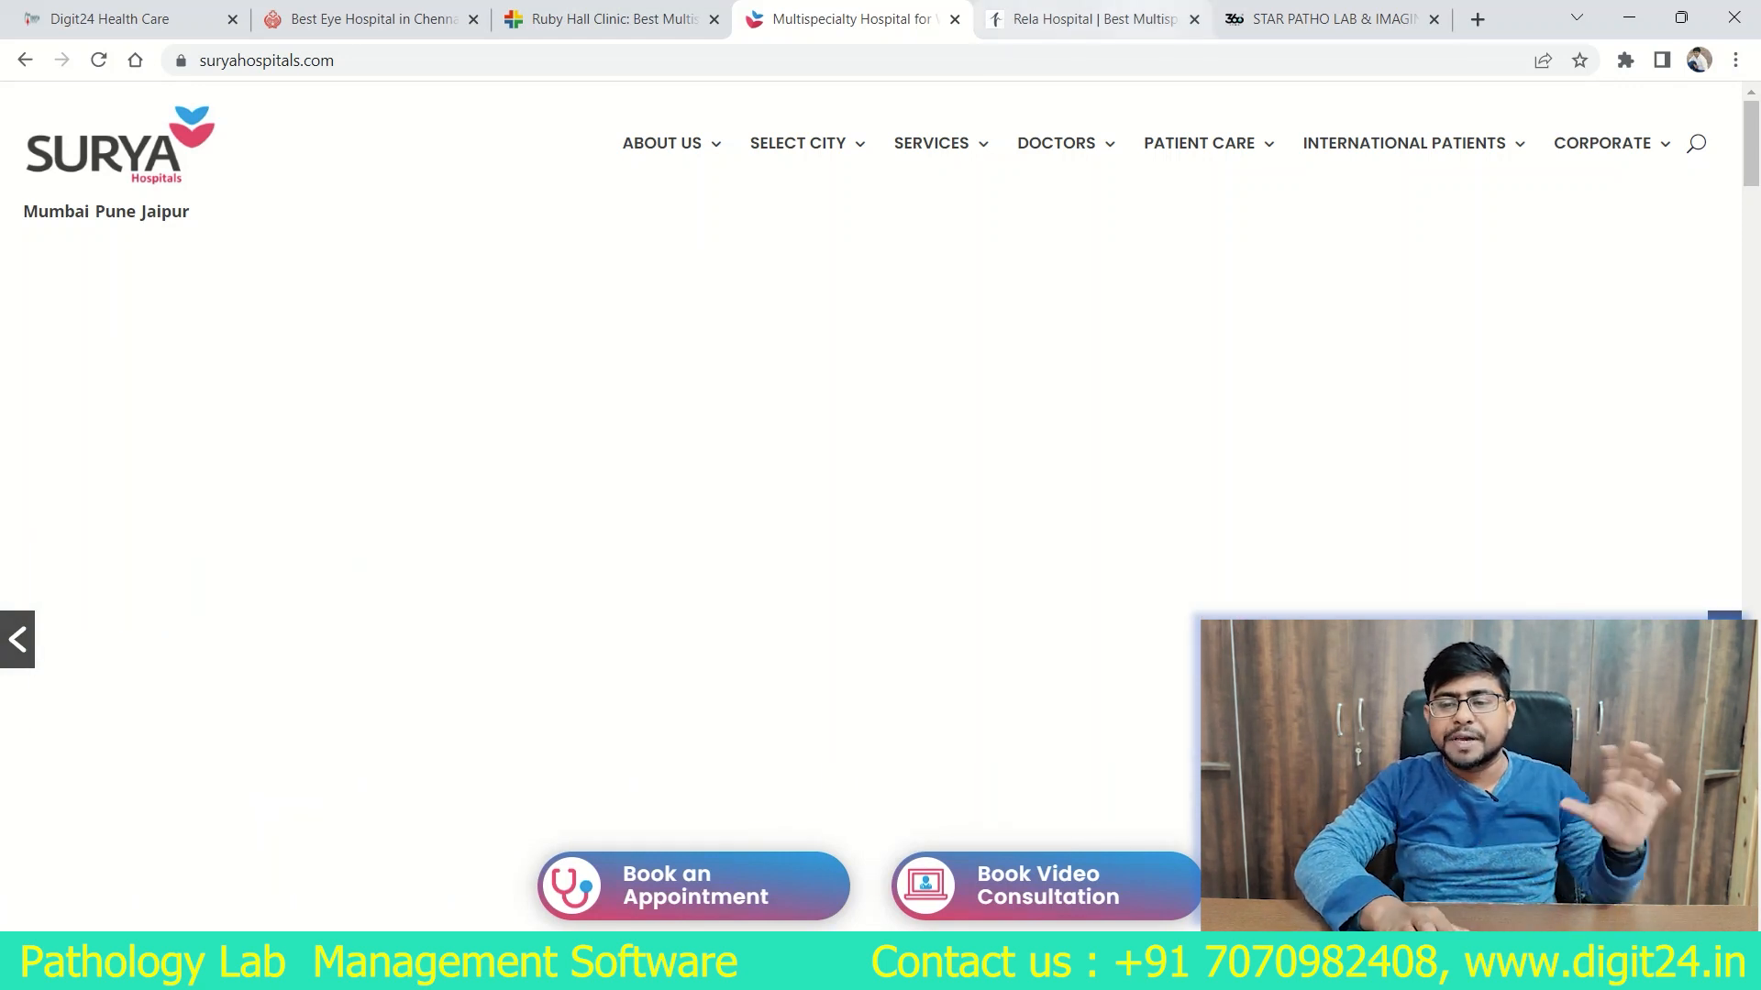
pyautogui.click(1332, 19)
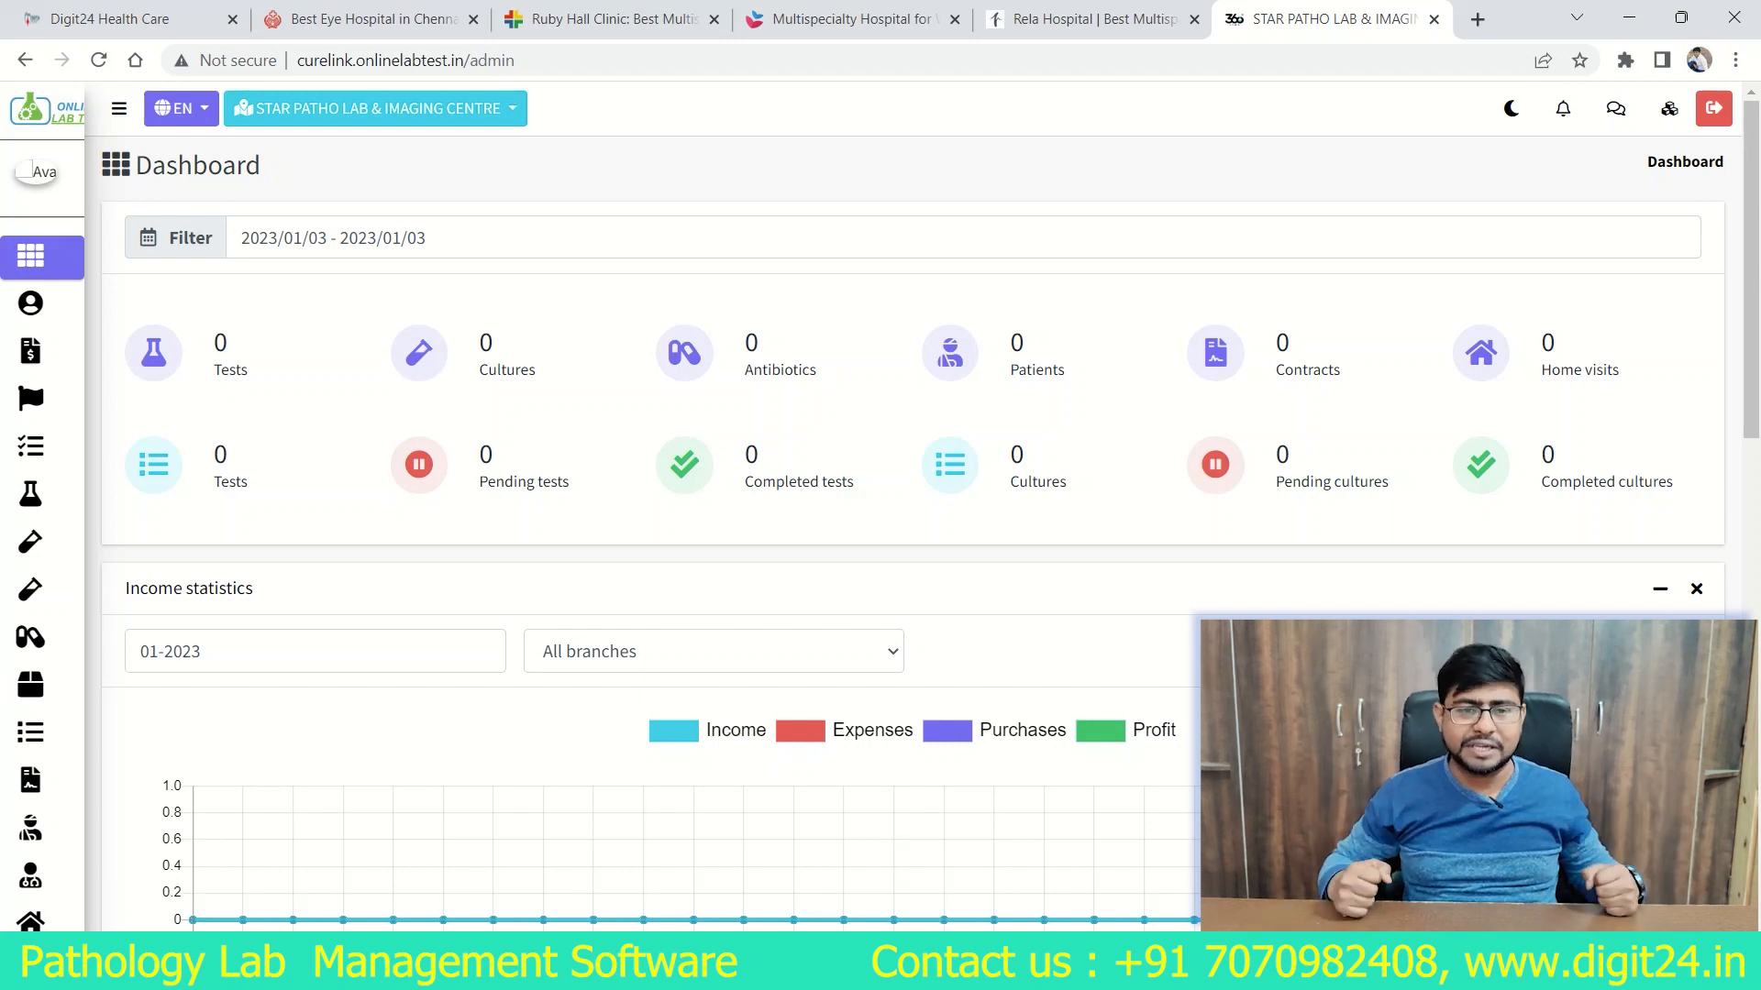
# Step: Look through the online lab dashboard's module list, expanding the Price List section
pyautogui.moveTo(42, 495)
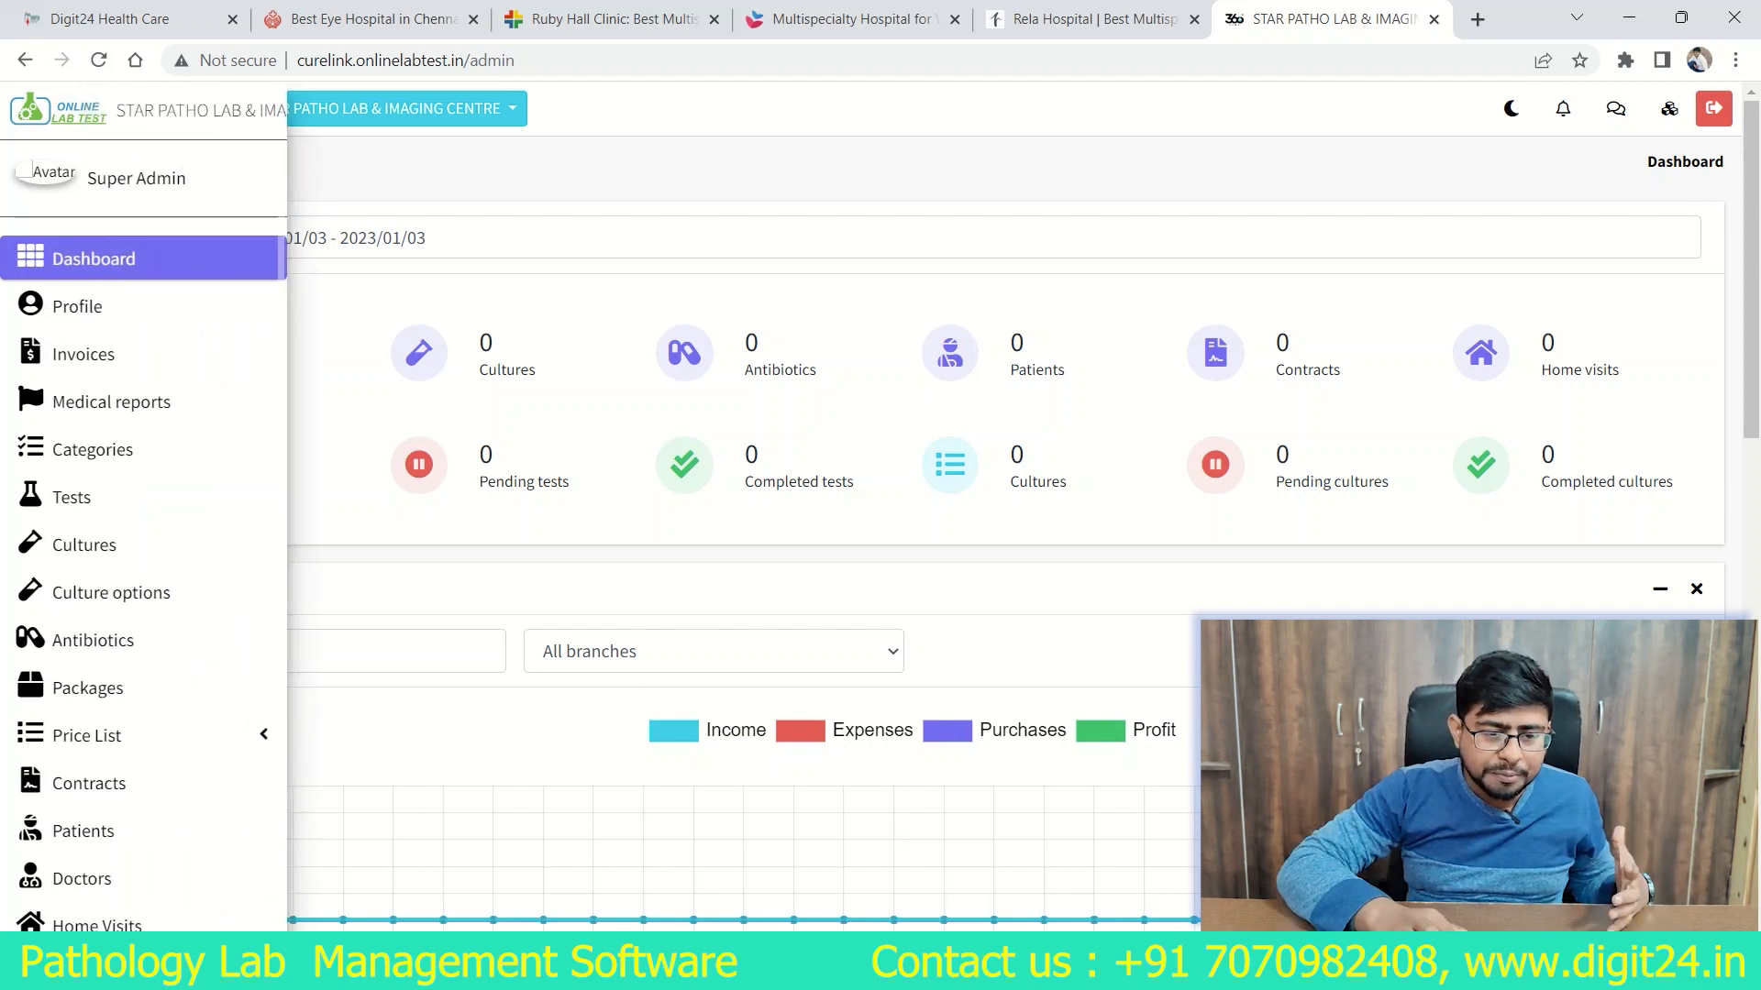
pyautogui.scroll(-1, 144, 534)
pyautogui.scroll(-3, 144, 535)
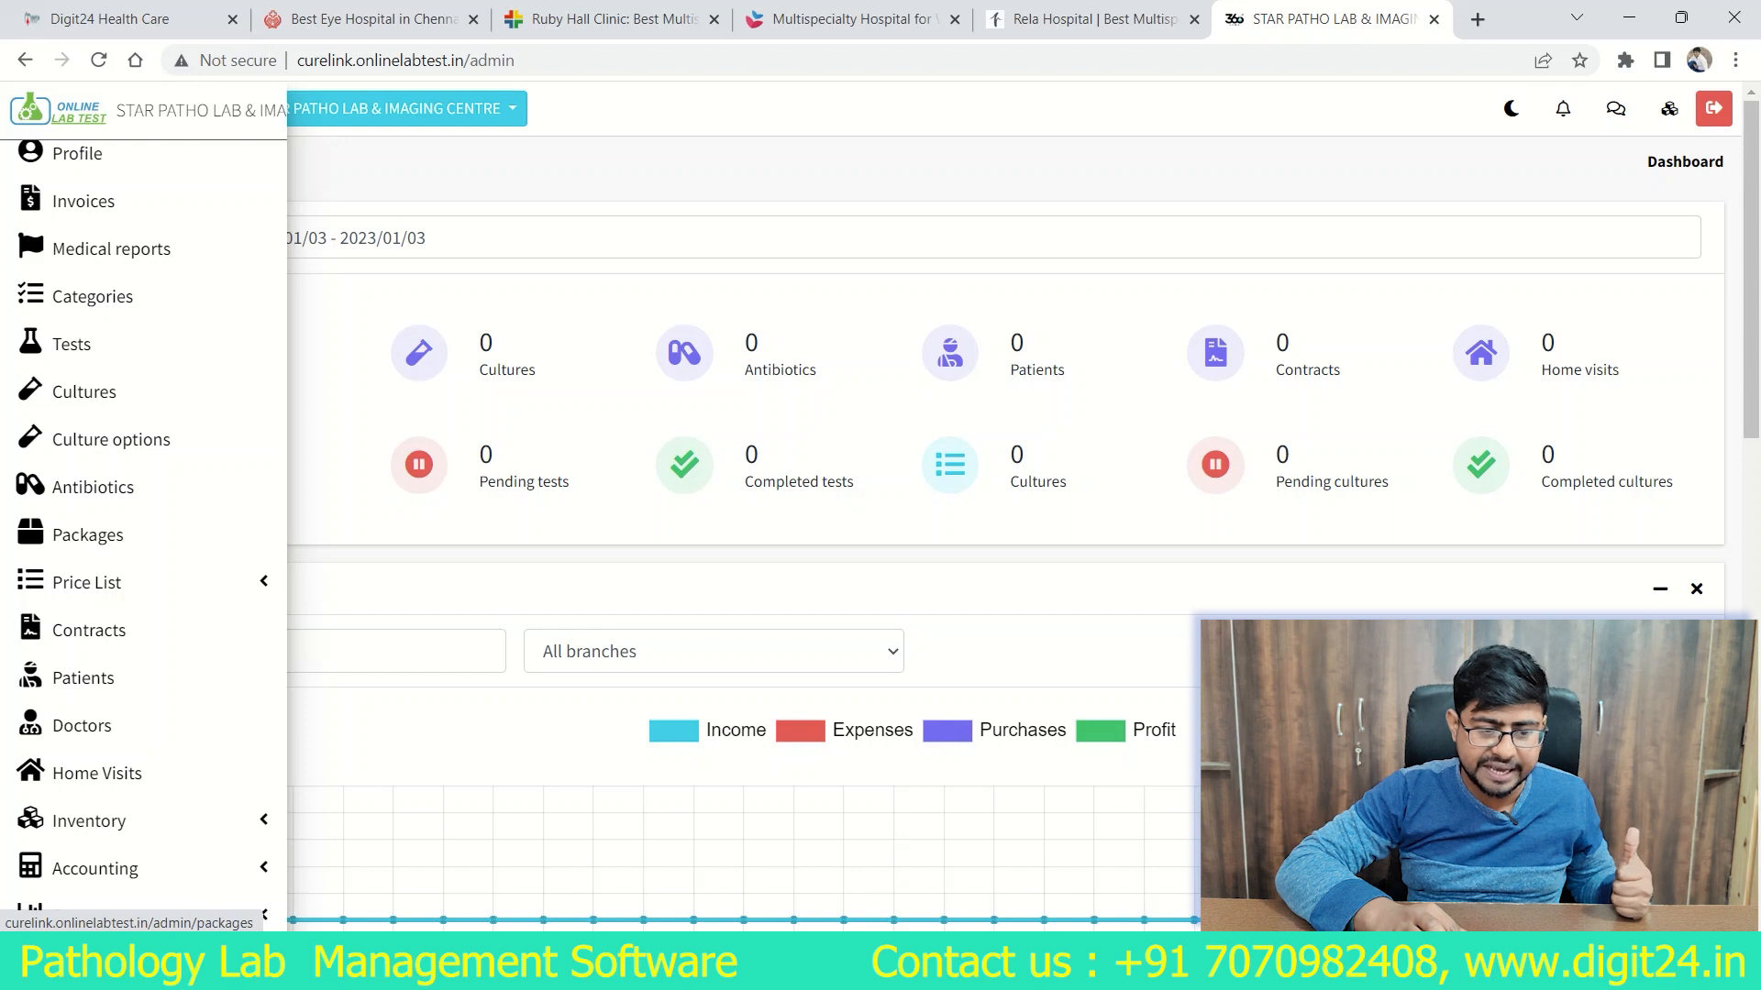
pyautogui.click(87, 582)
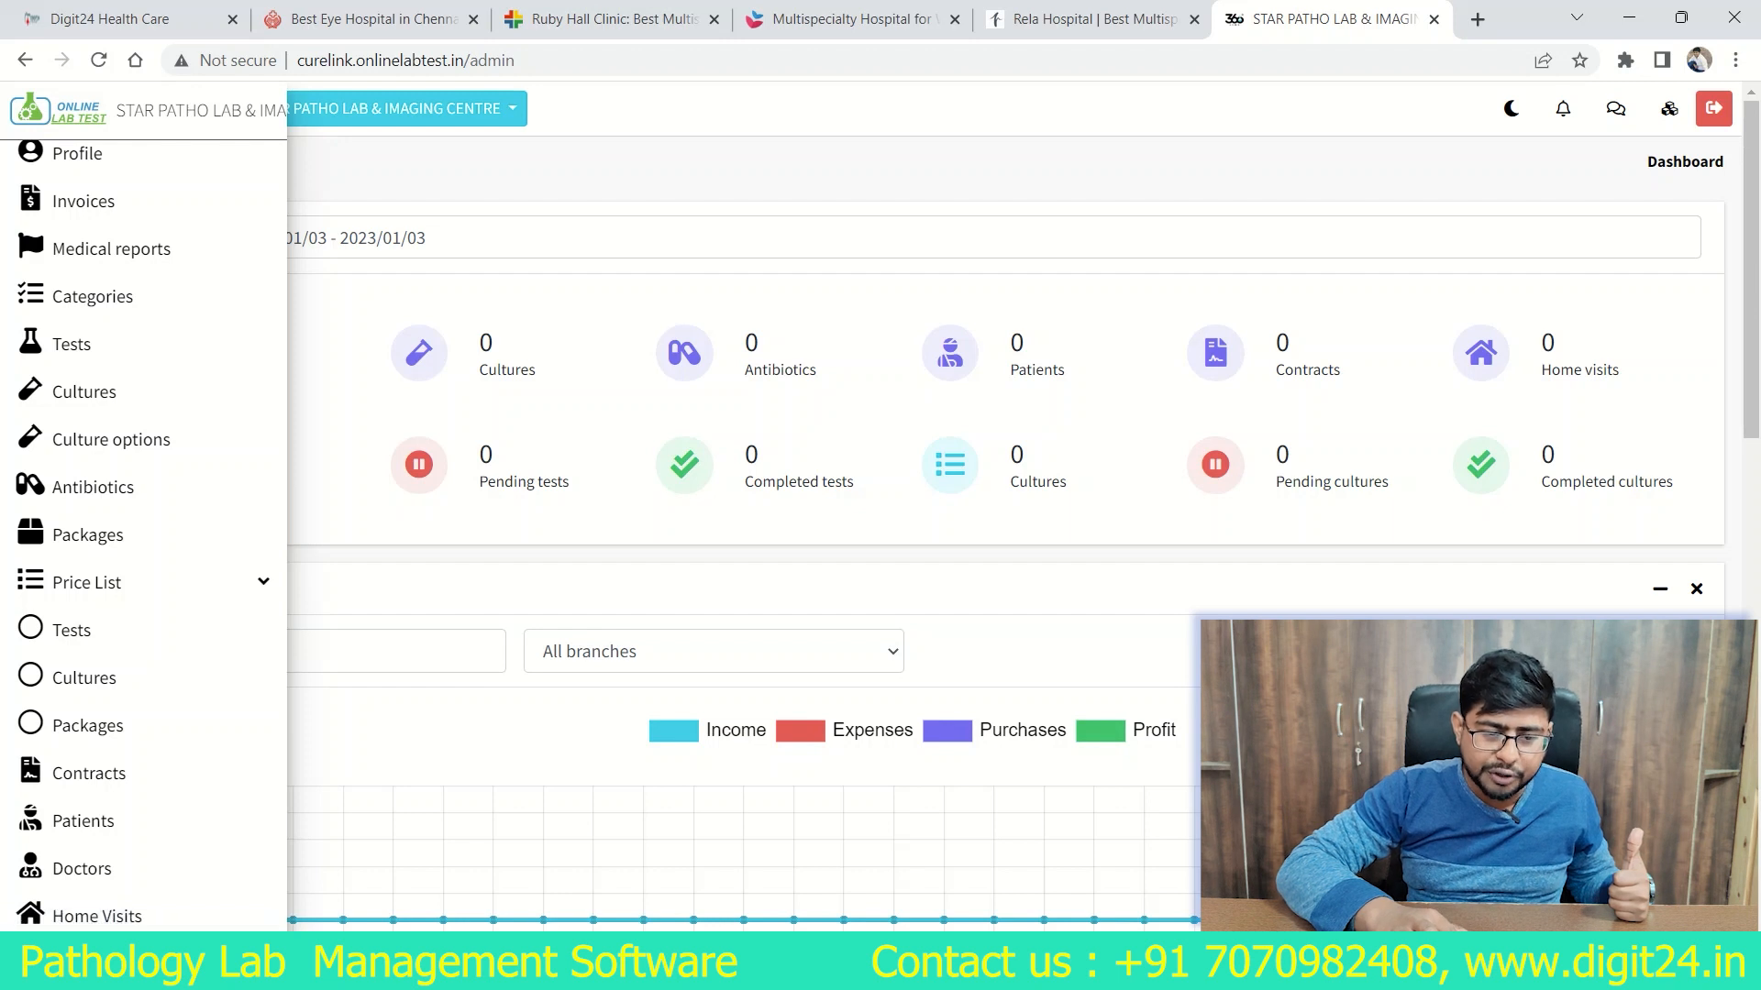
pyautogui.scroll(-5, 138, 532)
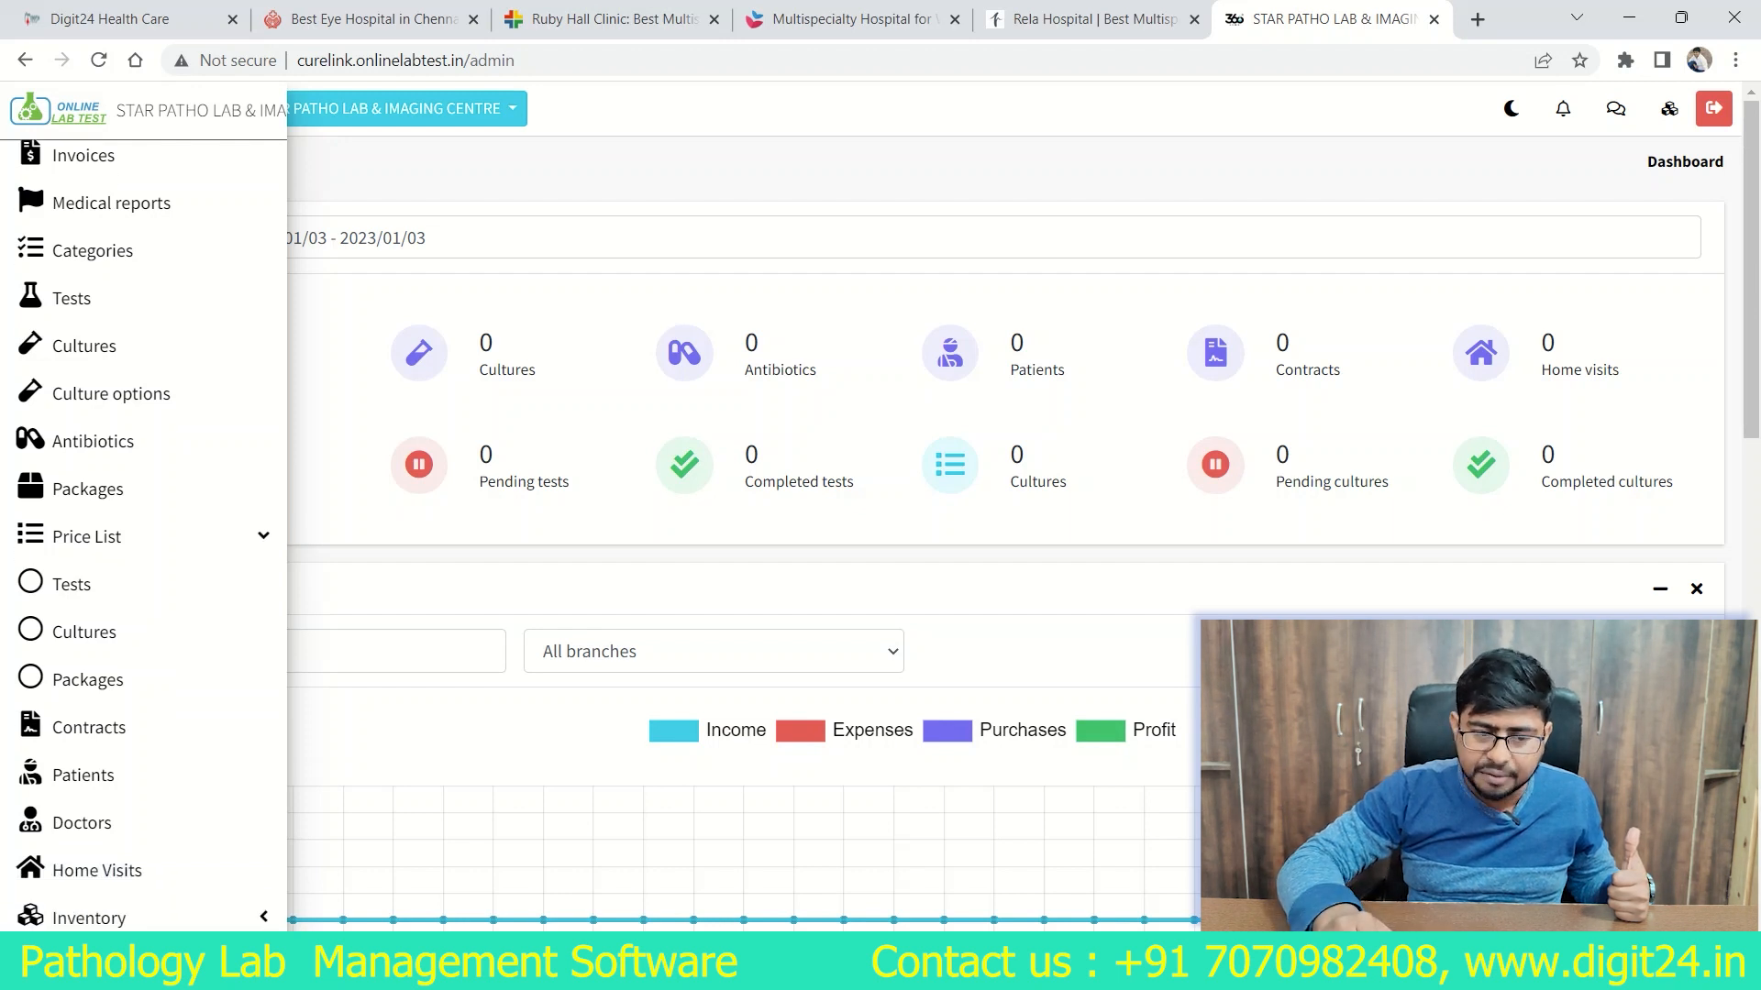
pyautogui.scroll(-1, 137, 343)
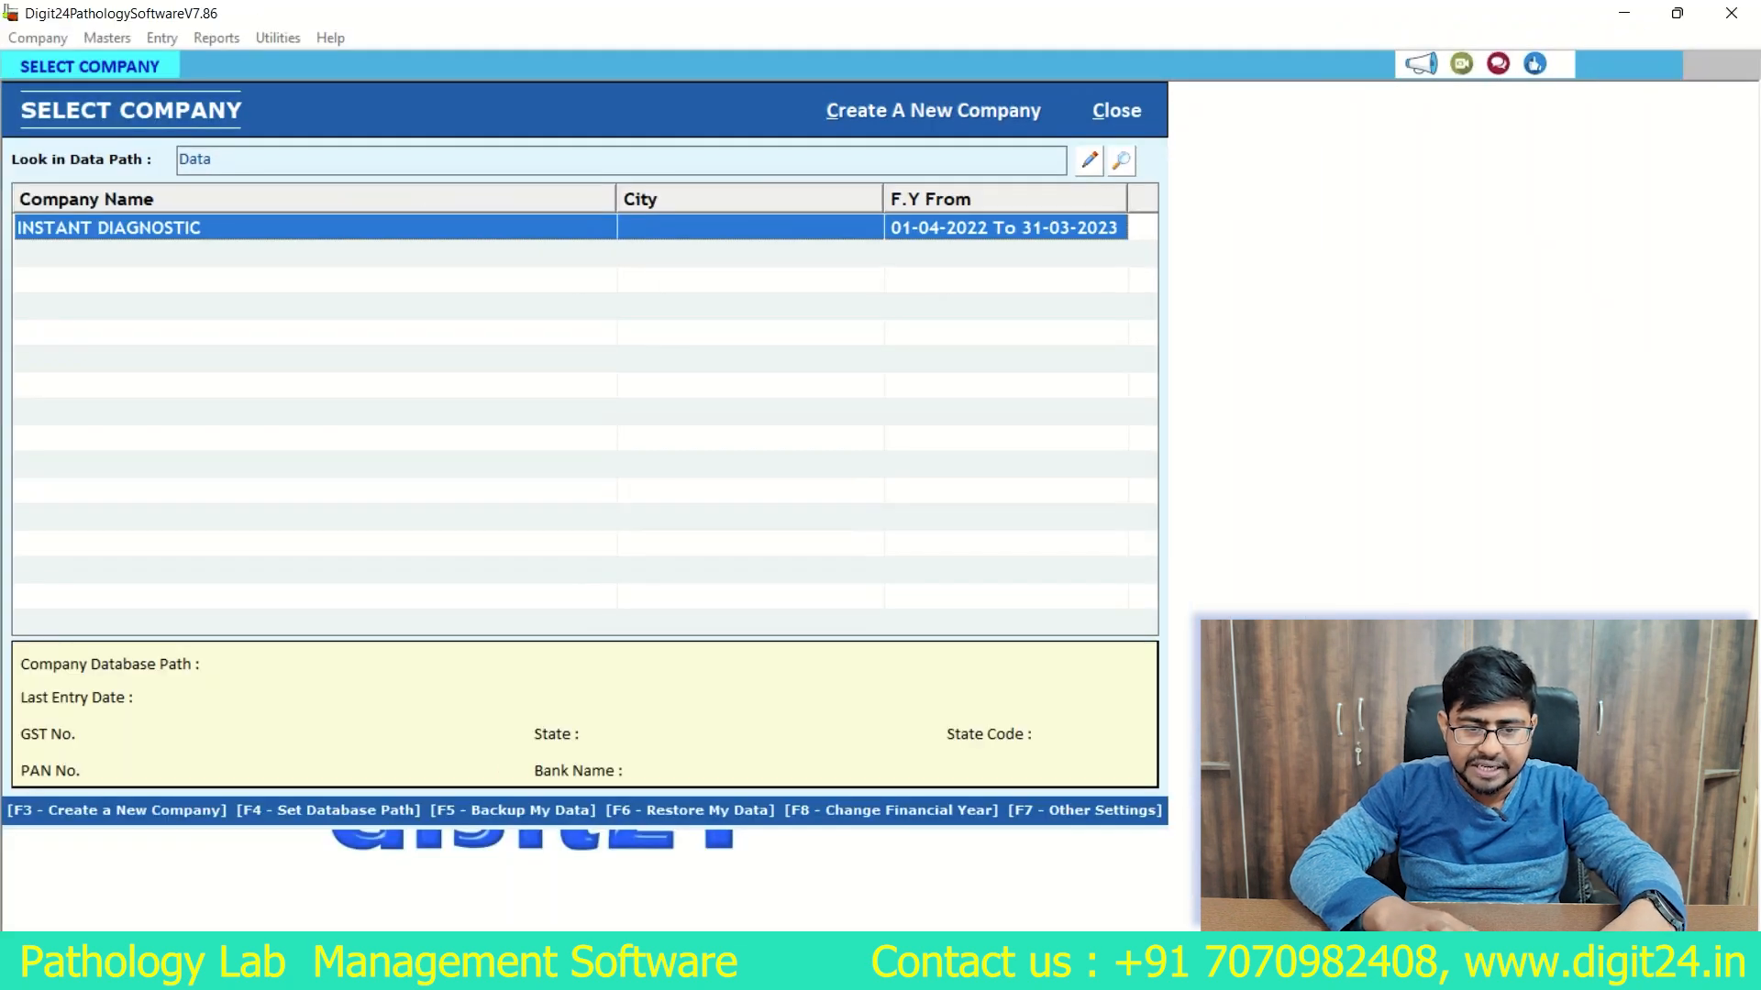
# Step: In Digit24 Pathology Software, open the INSTANT DIAGNOSTIC company and log in with the username and password
pyautogui.press('Return')
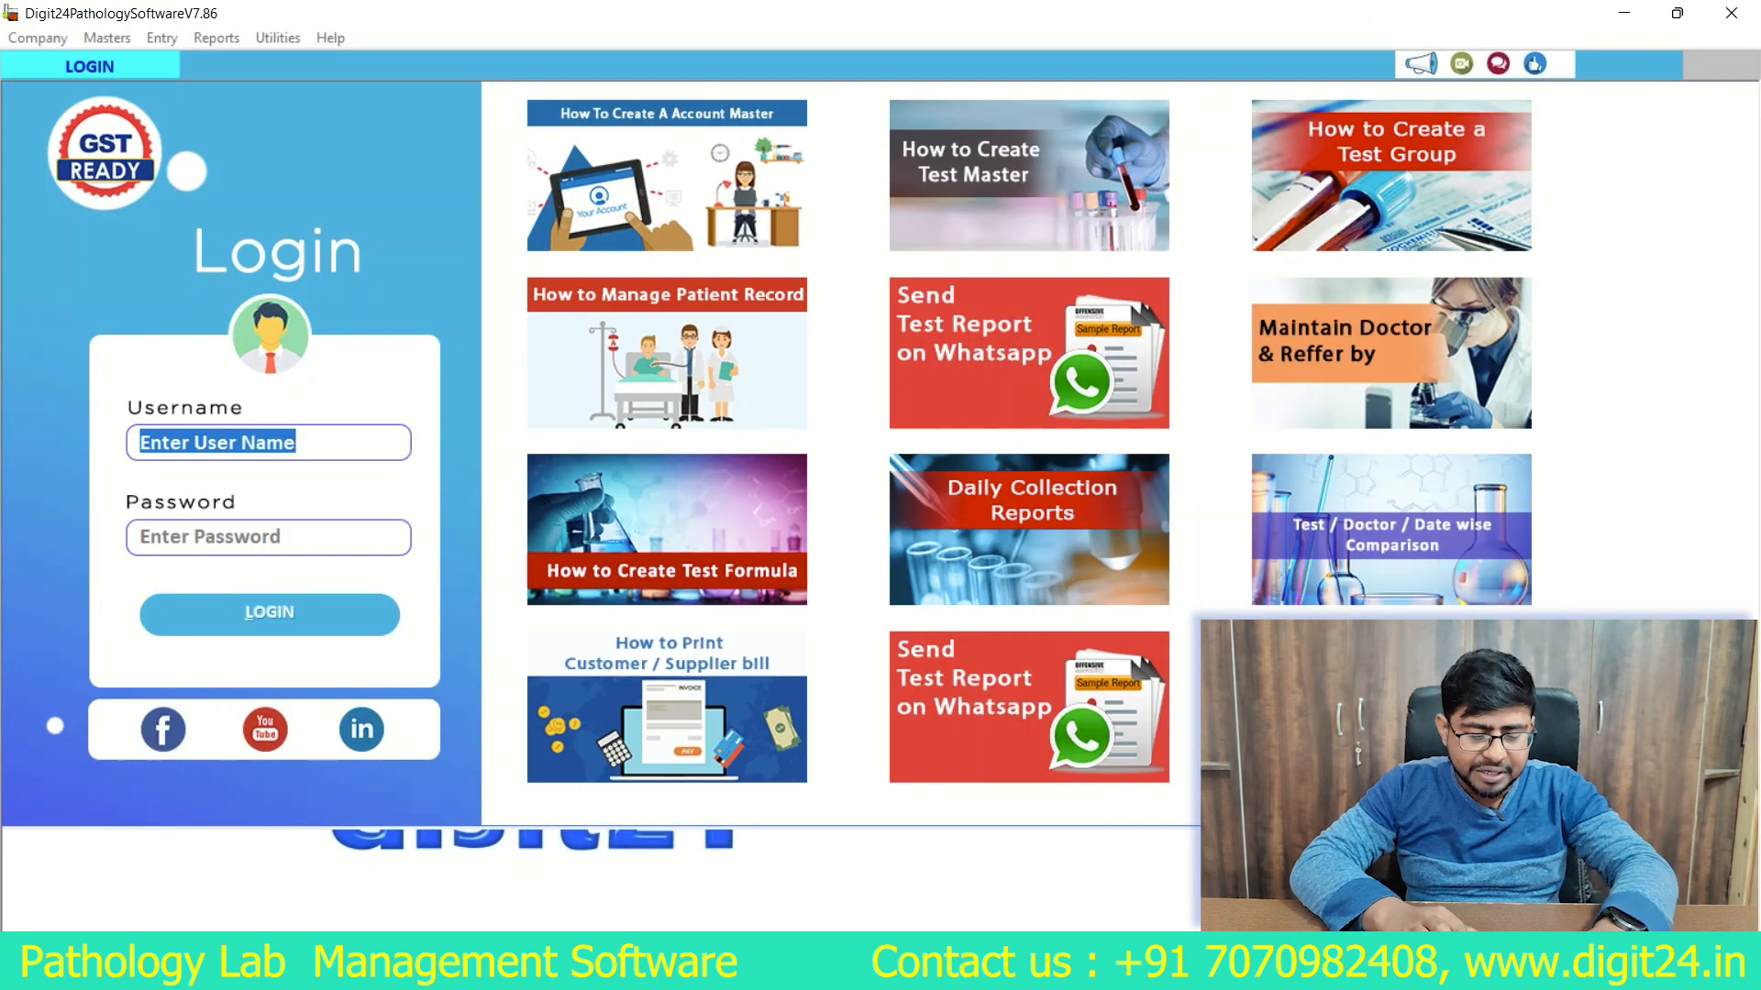
pyautogui.write('1')
pyautogui.press('Tab')
pyautogui.write('1')
pyautogui.press('Tab')
pyautogui.press('Return')
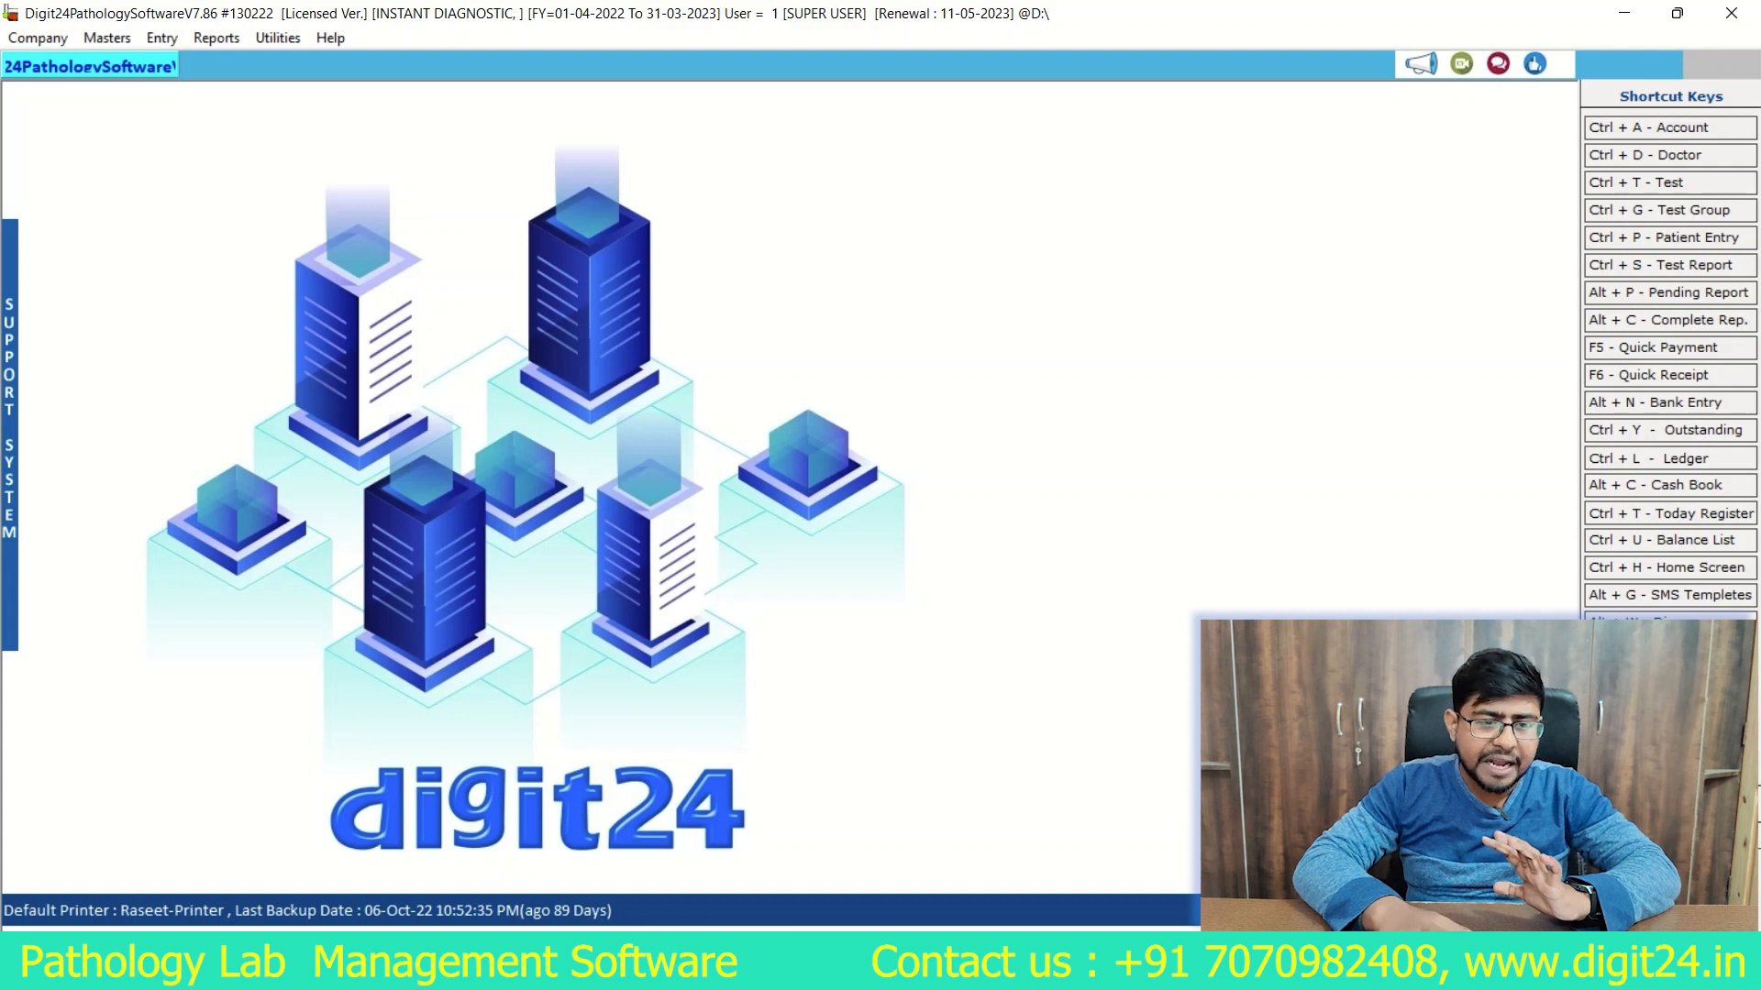
# Step: Open the list of tests, filter it by test group COMPLETE and look through the matching tests
pyautogui.click(106, 38)
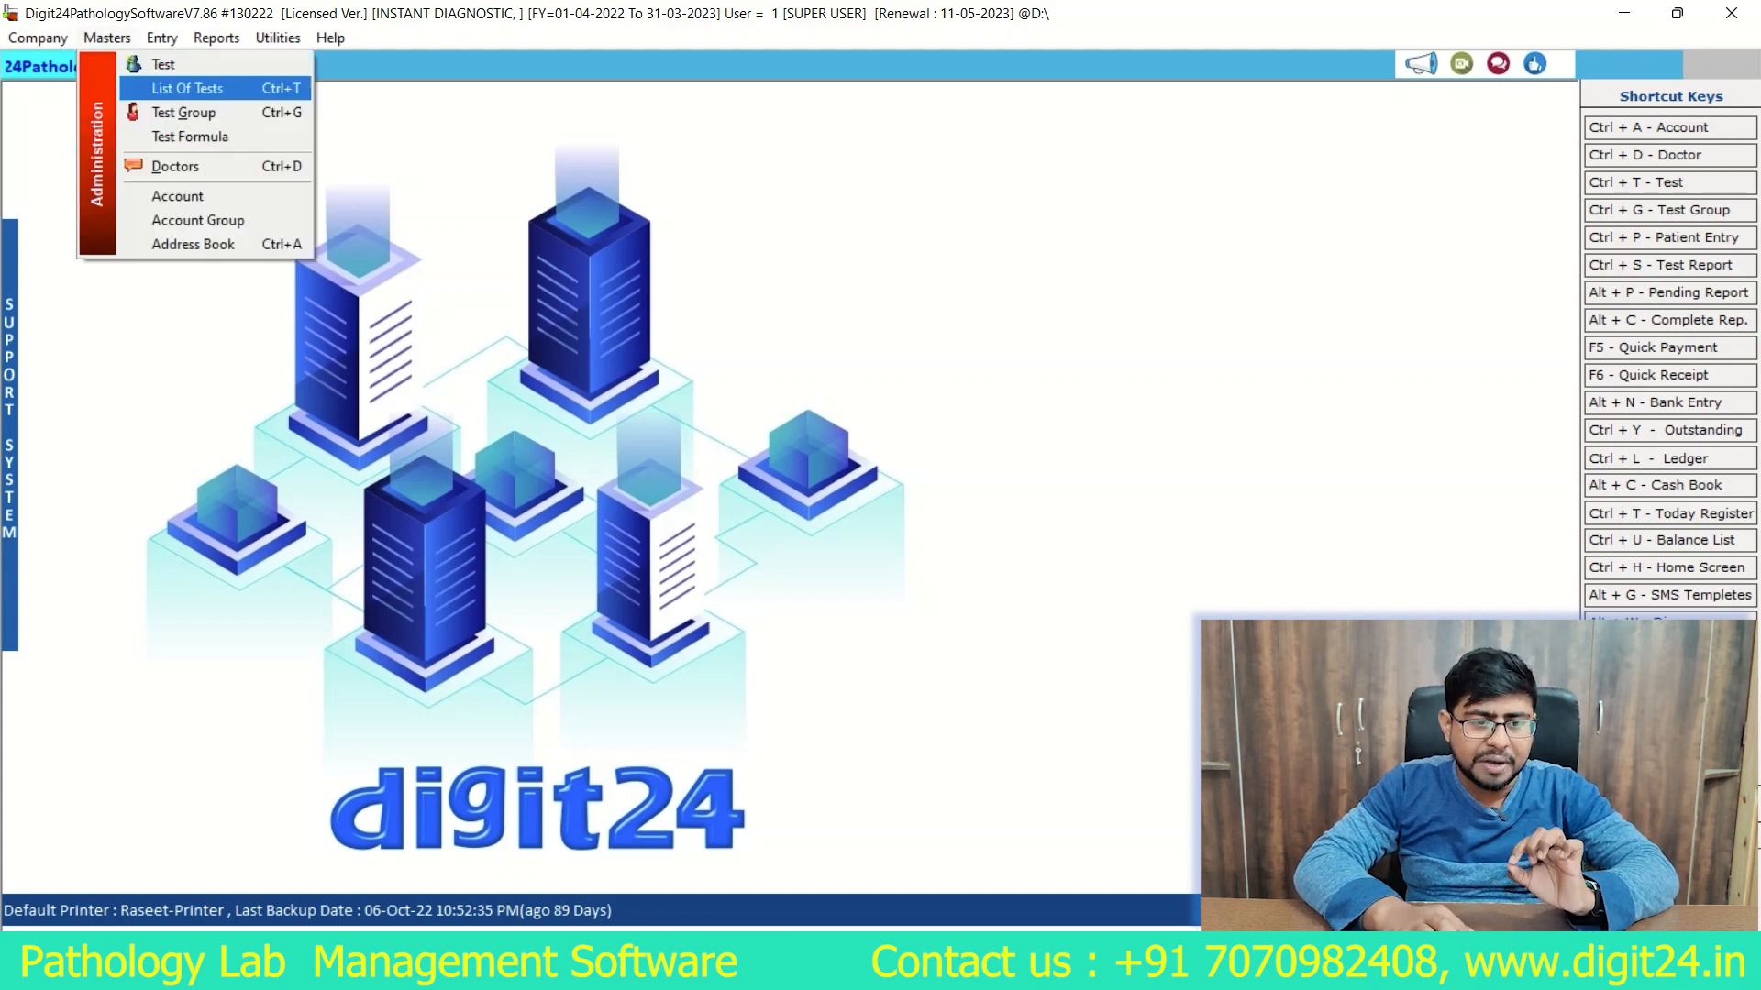
pyautogui.press('Return')
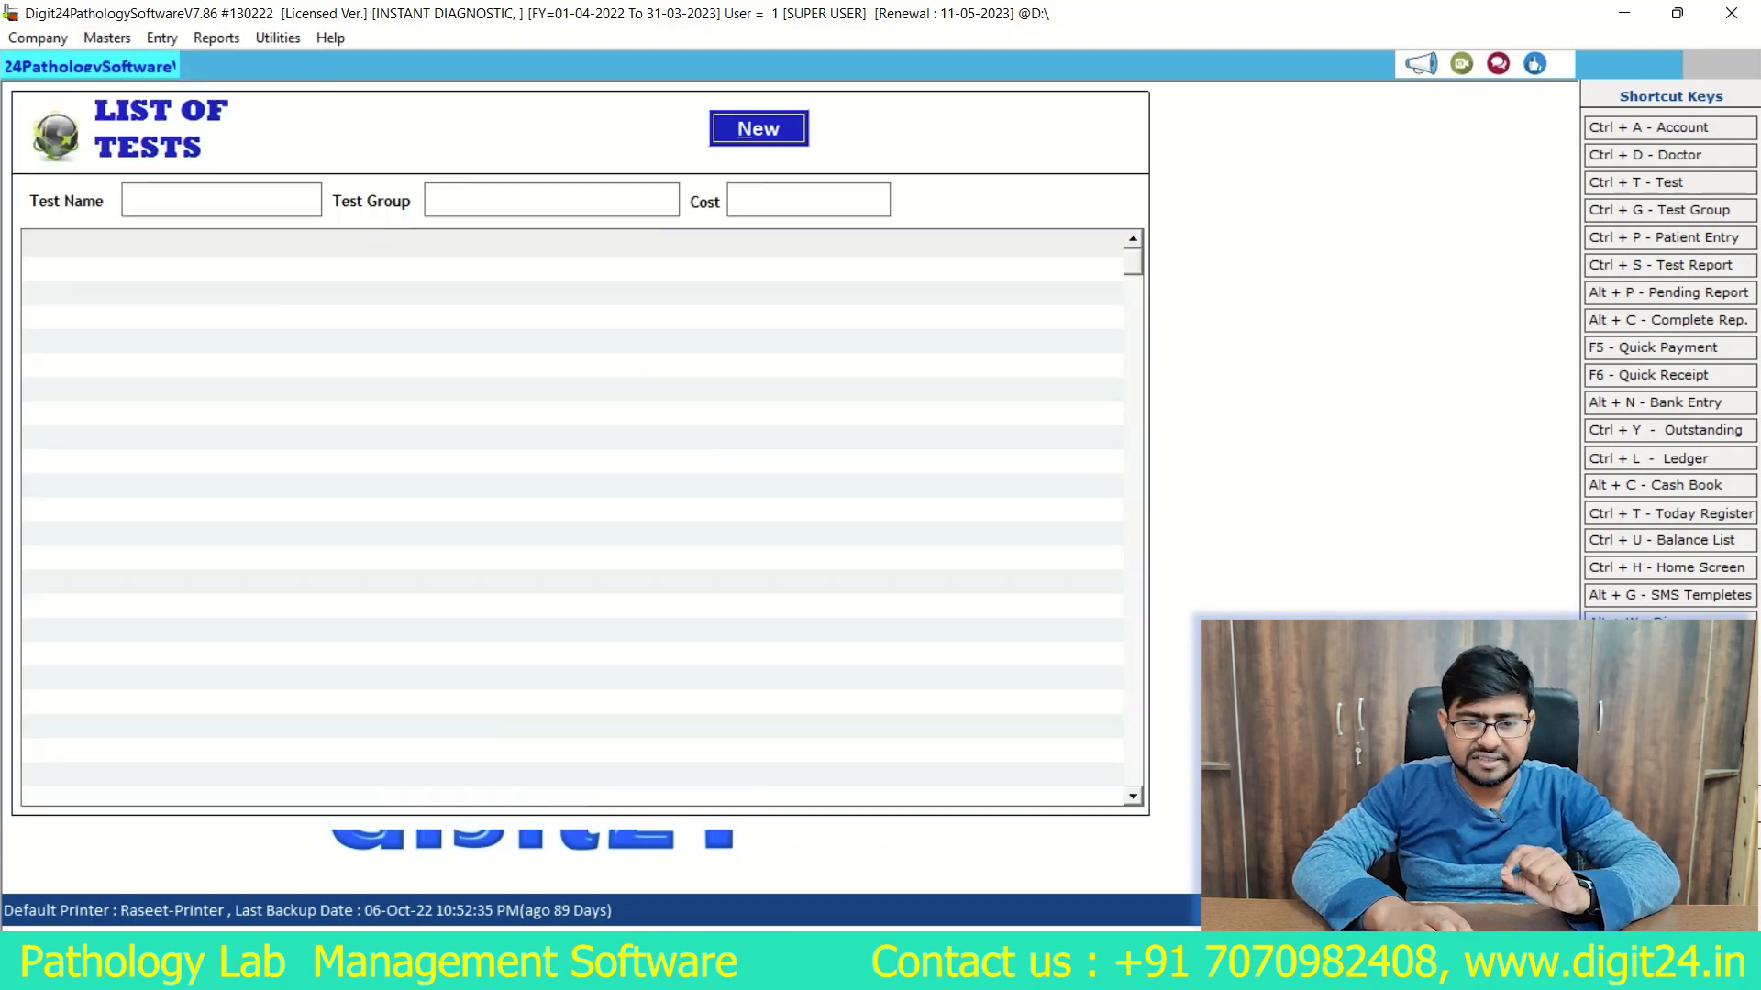
pyautogui.click(551, 200)
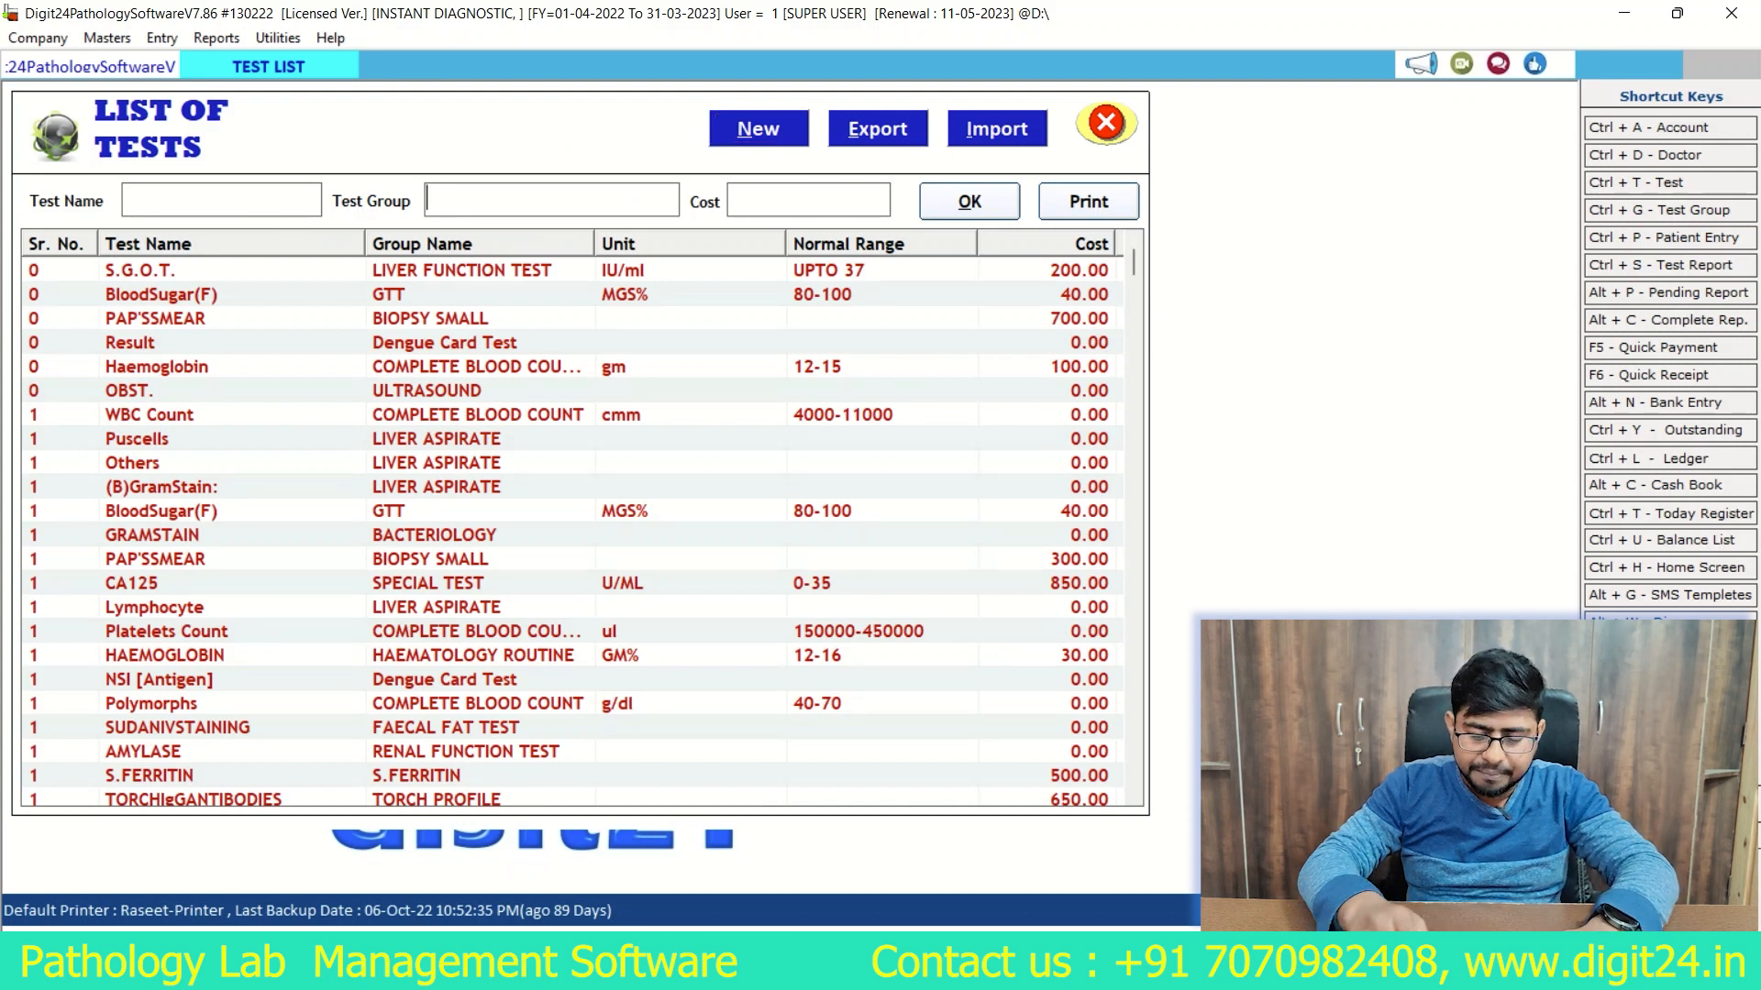
pyautogui.write('COMPLETE')
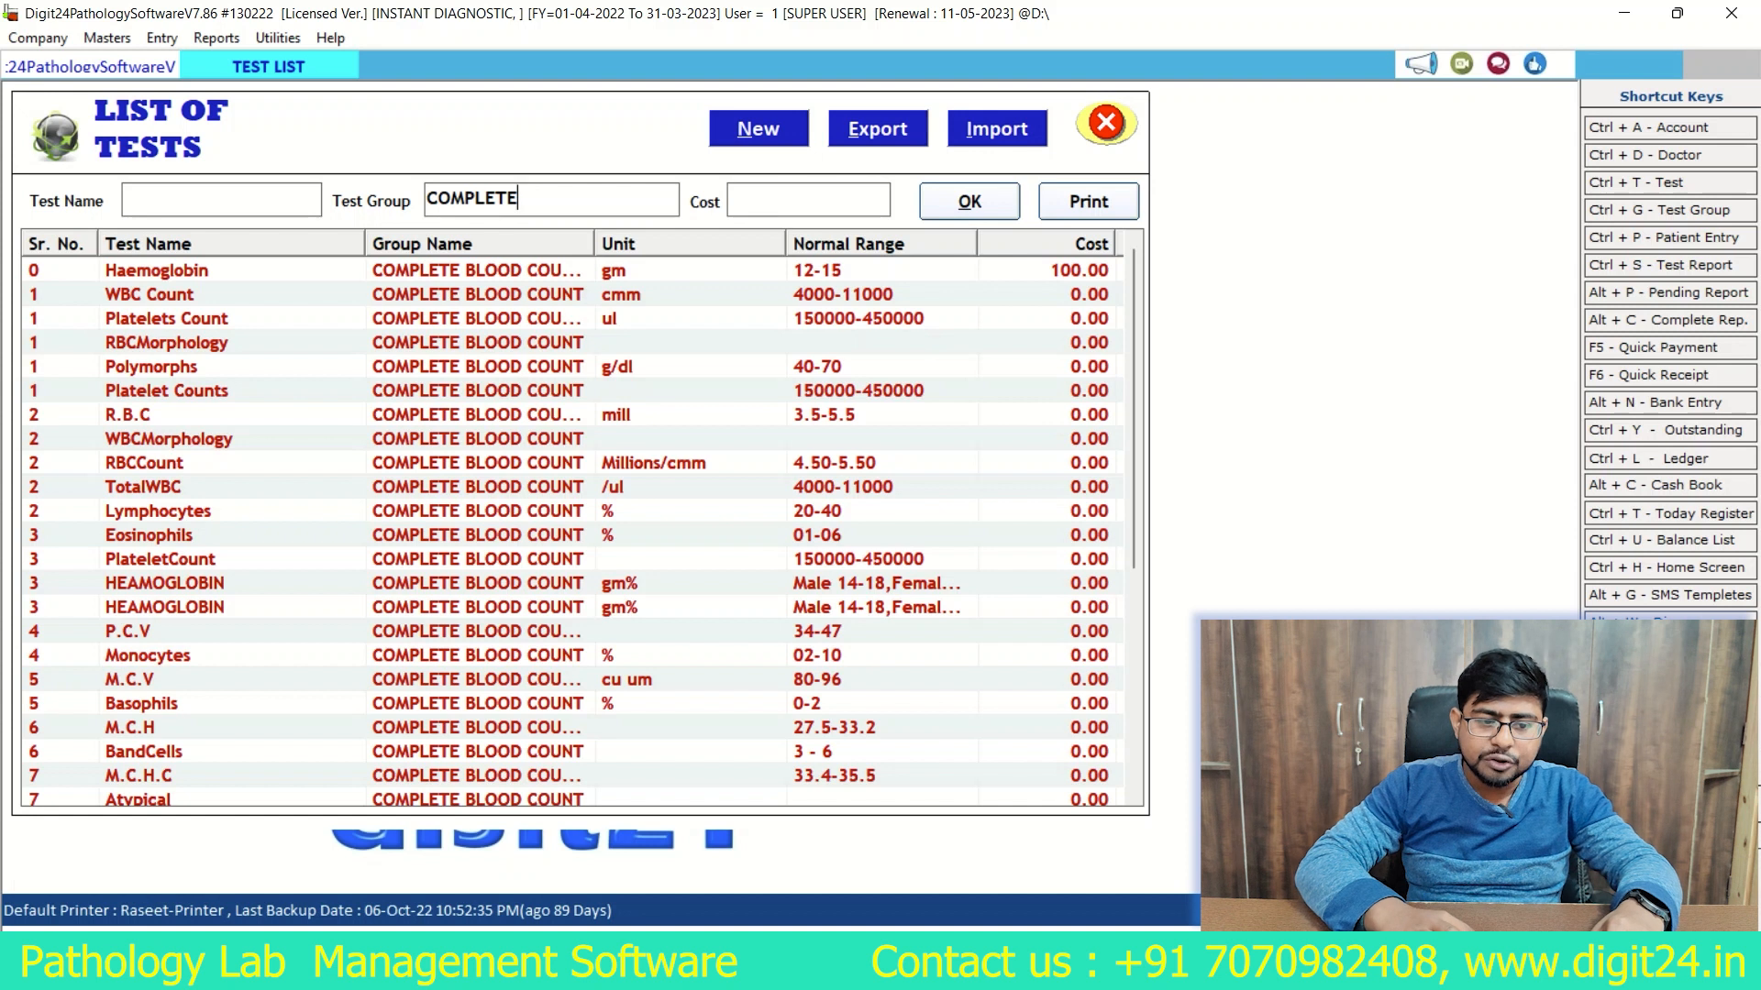
pyautogui.scroll(-5, 580, 532)
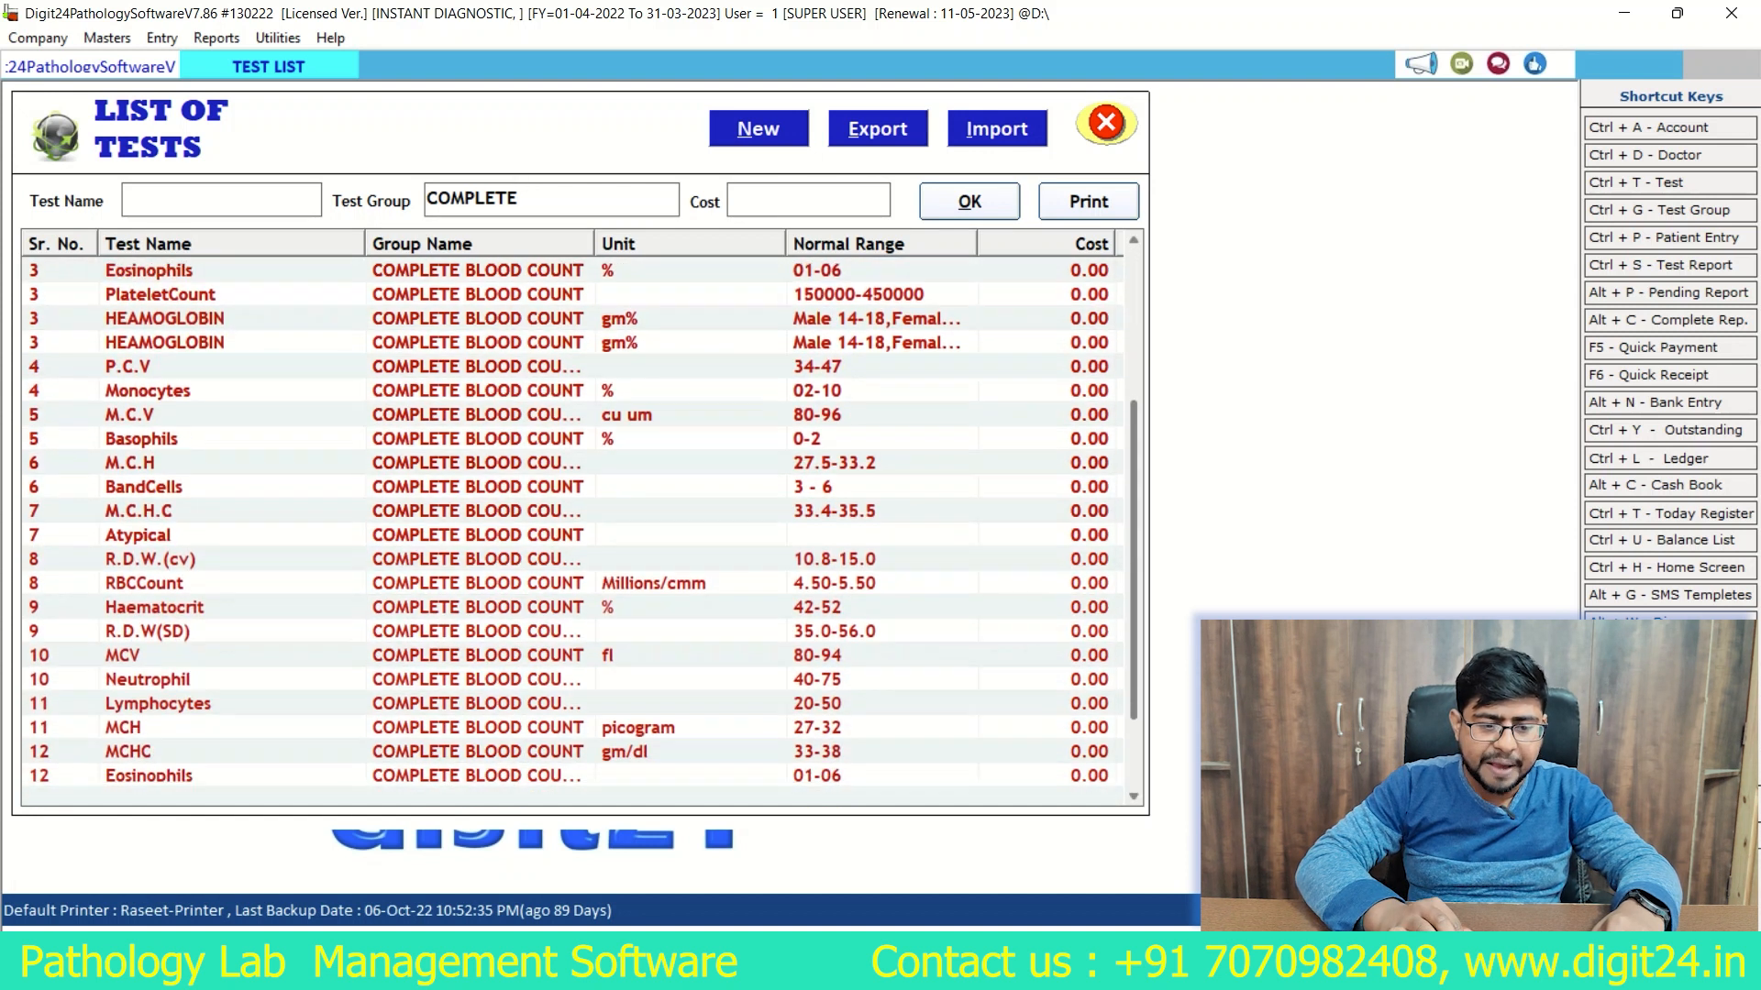
pyautogui.scroll(3, 581, 532)
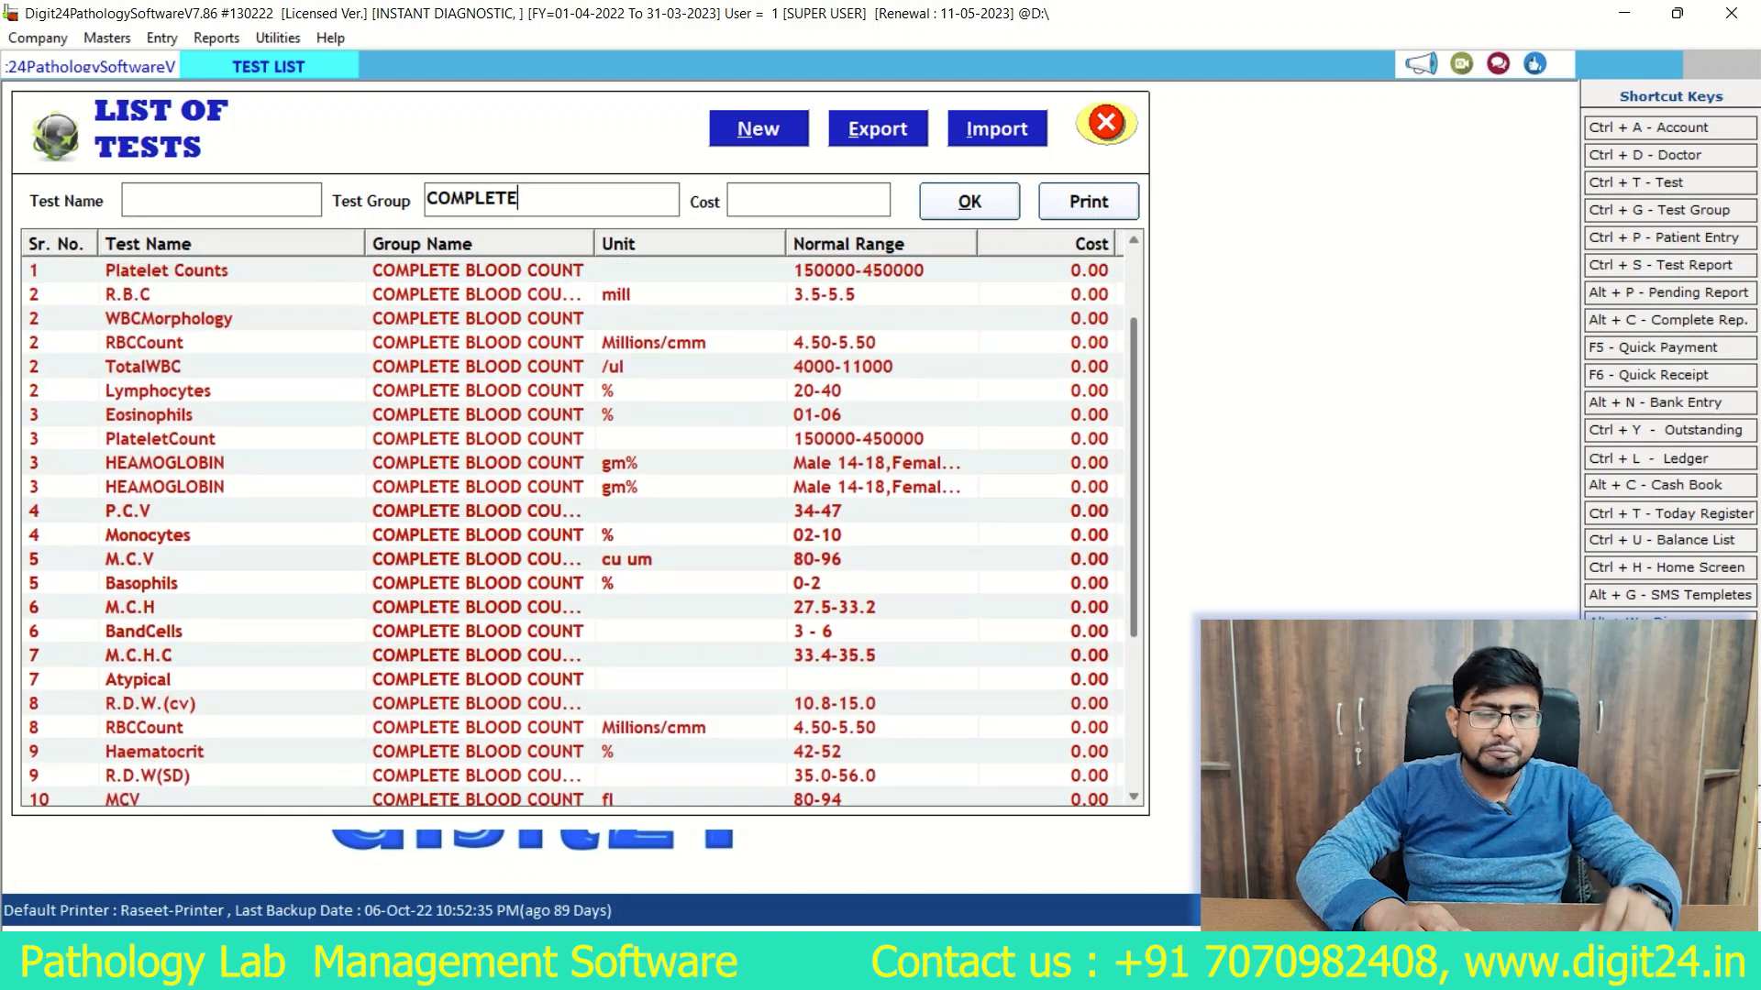
pyautogui.scroll(2, 581, 532)
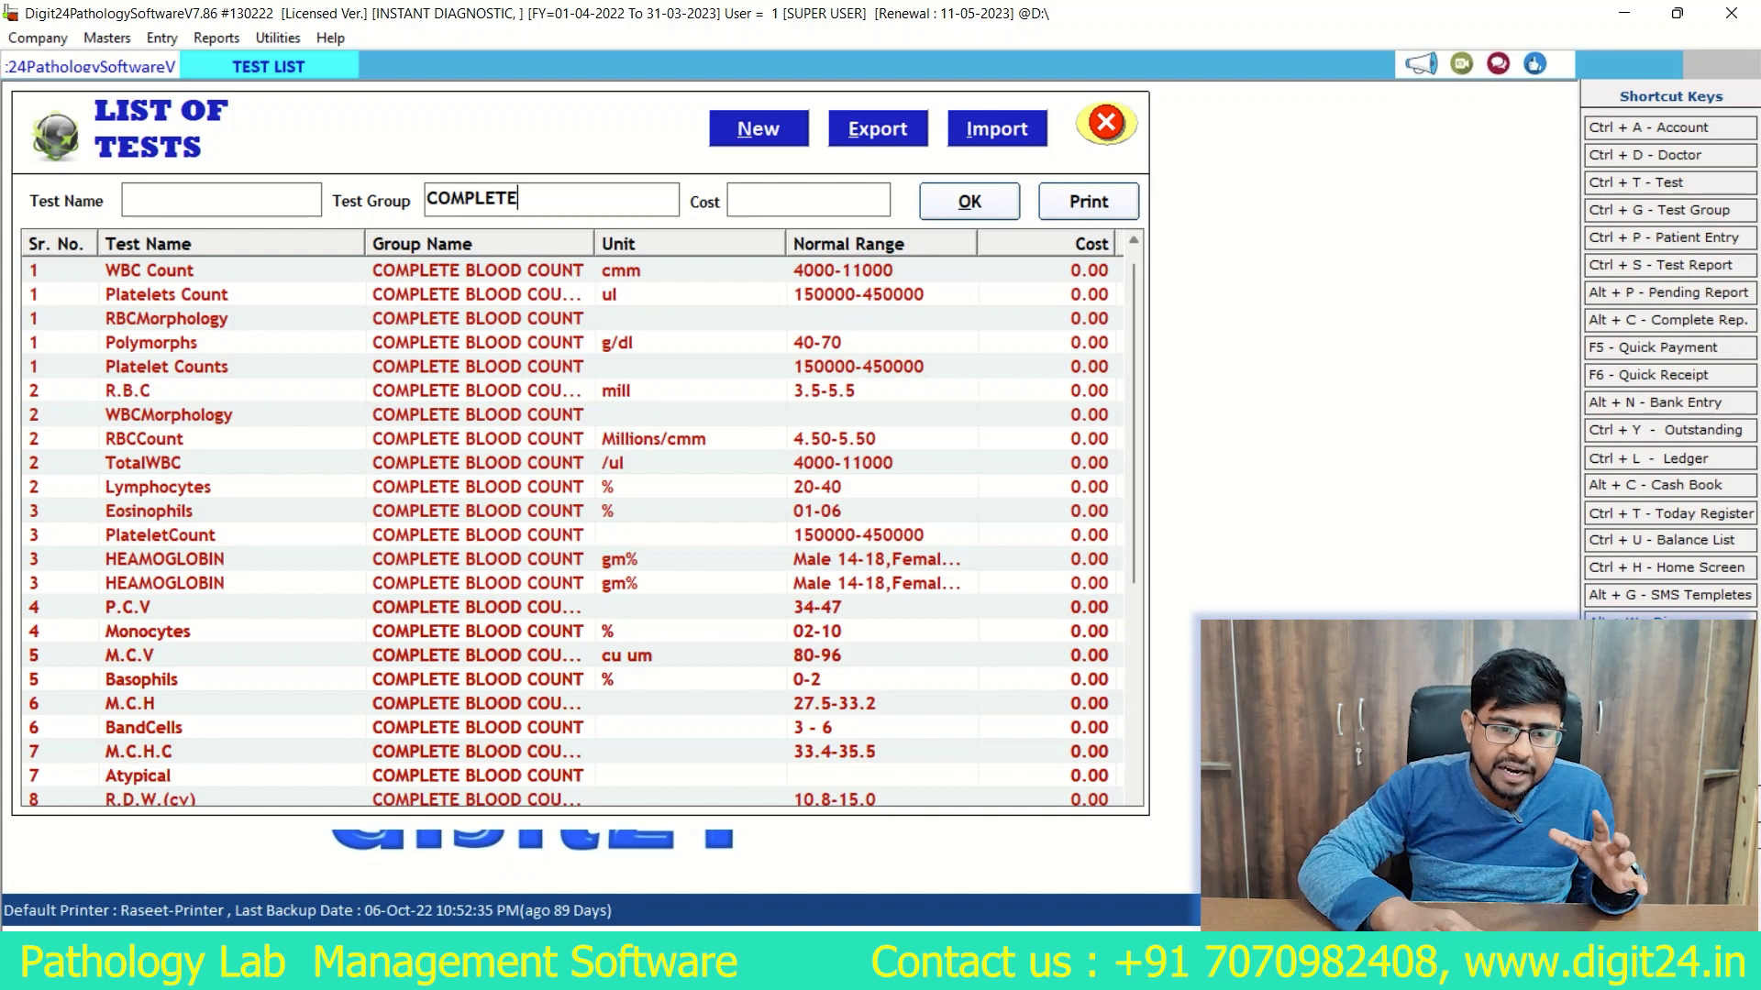
# Step: View the blank Test Master form for a new test and close it without saving
pyautogui.click(167, 295)
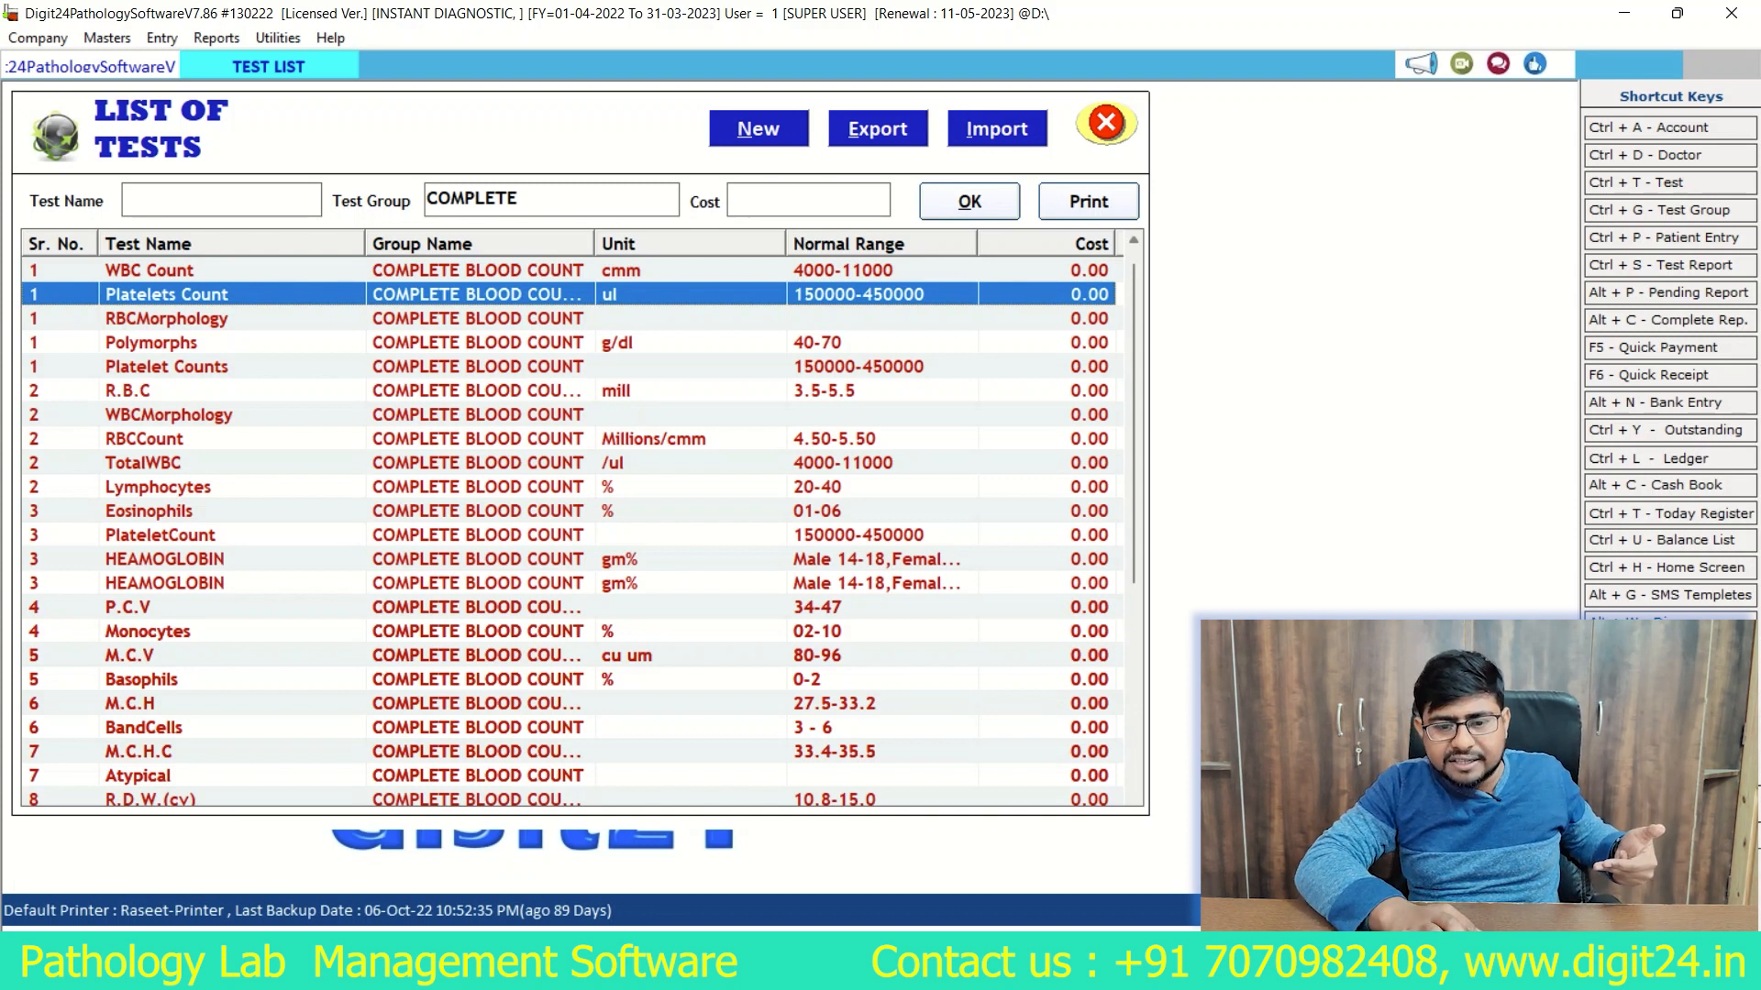
pyautogui.click(759, 129)
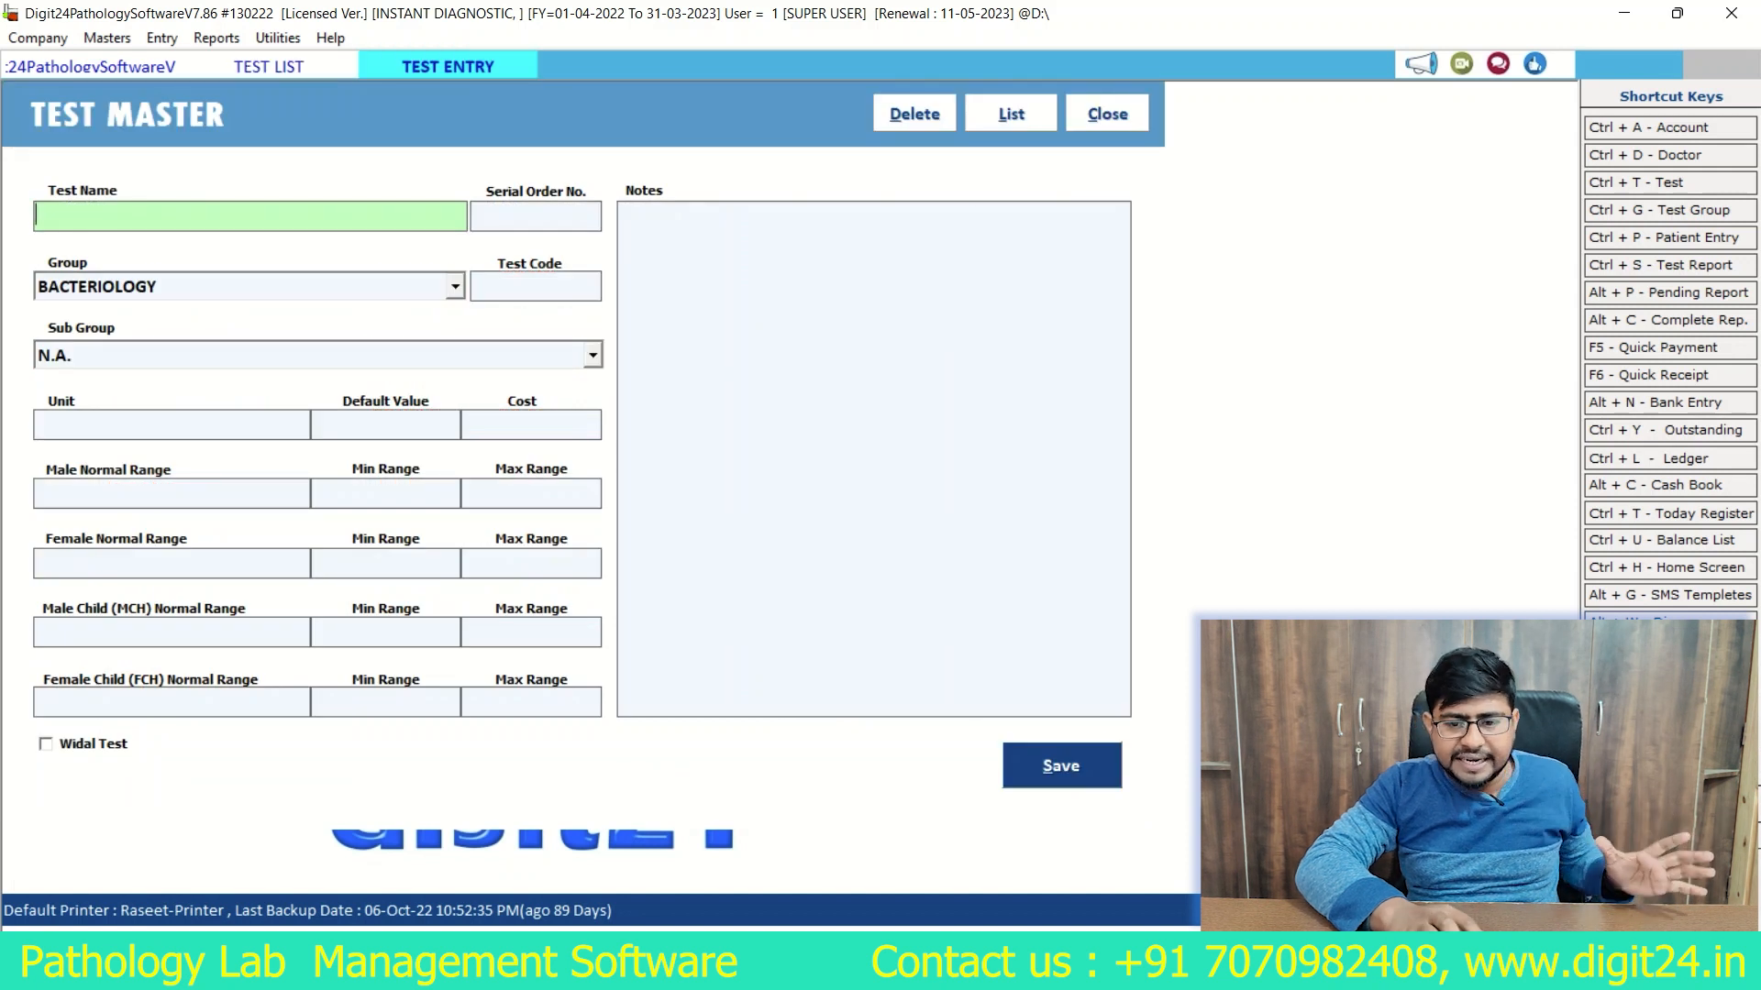
pyautogui.click(1107, 114)
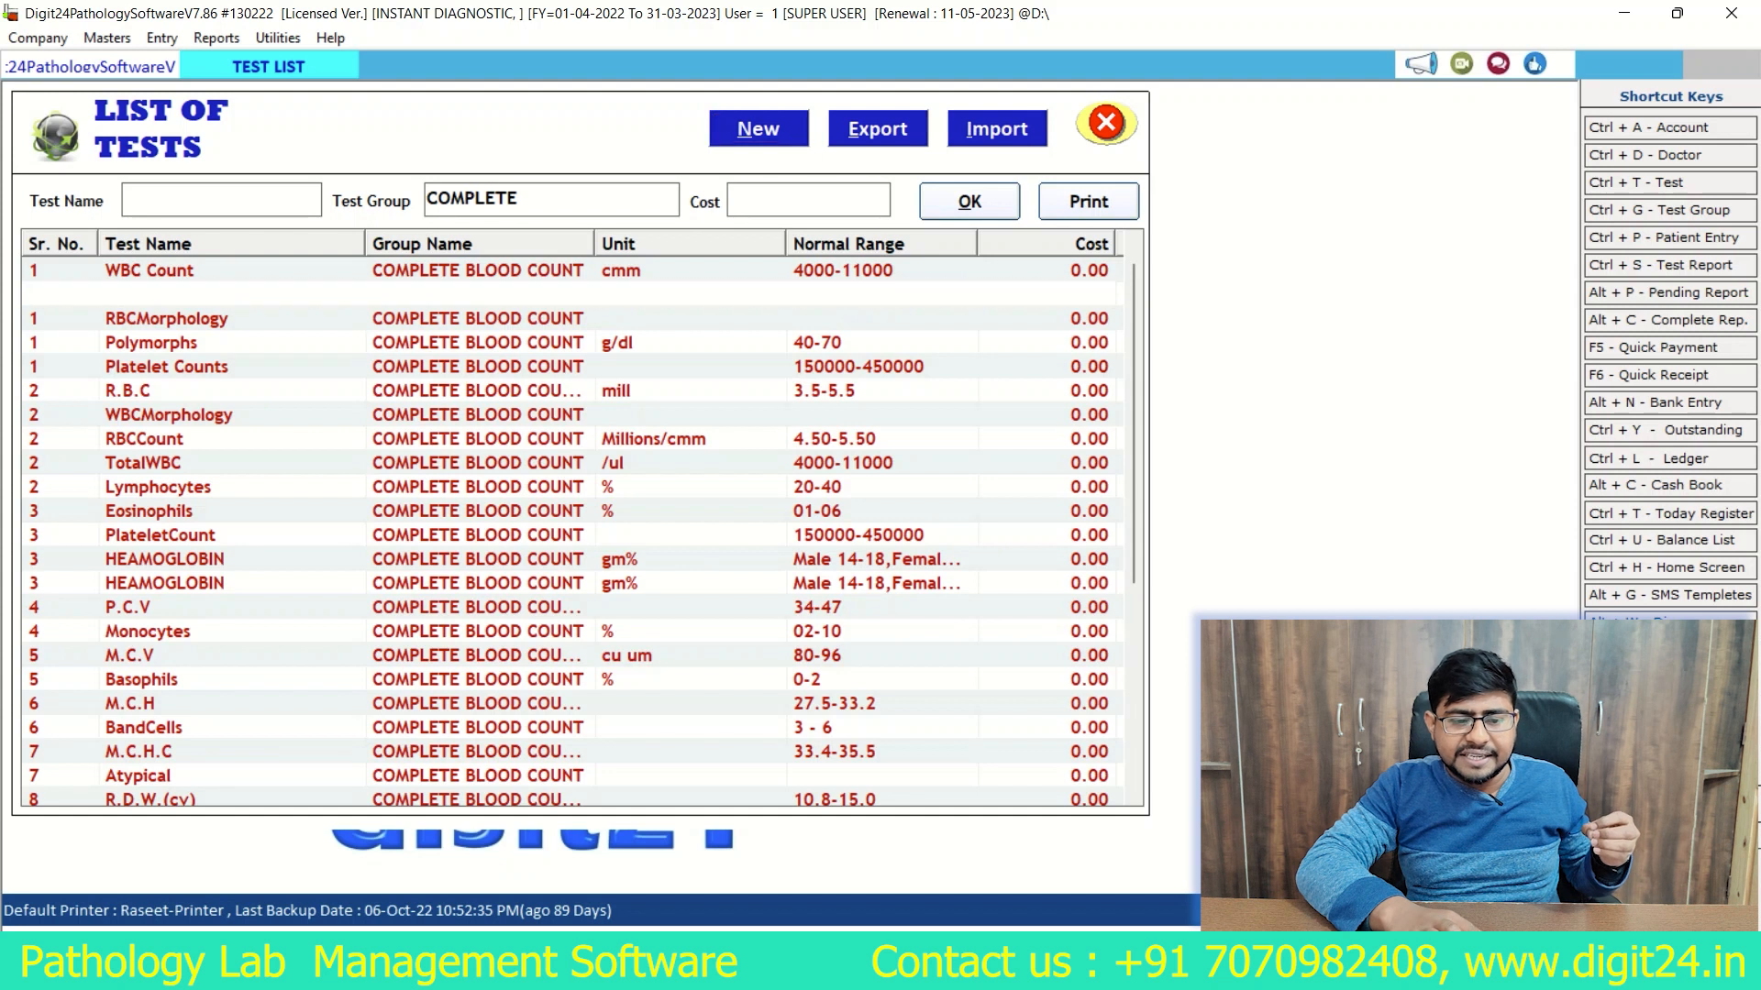
# Step: Open the Platelet Counts test record, examine its sub group options and normal ranges, and close it
pyautogui.doubleClick(220, 367)
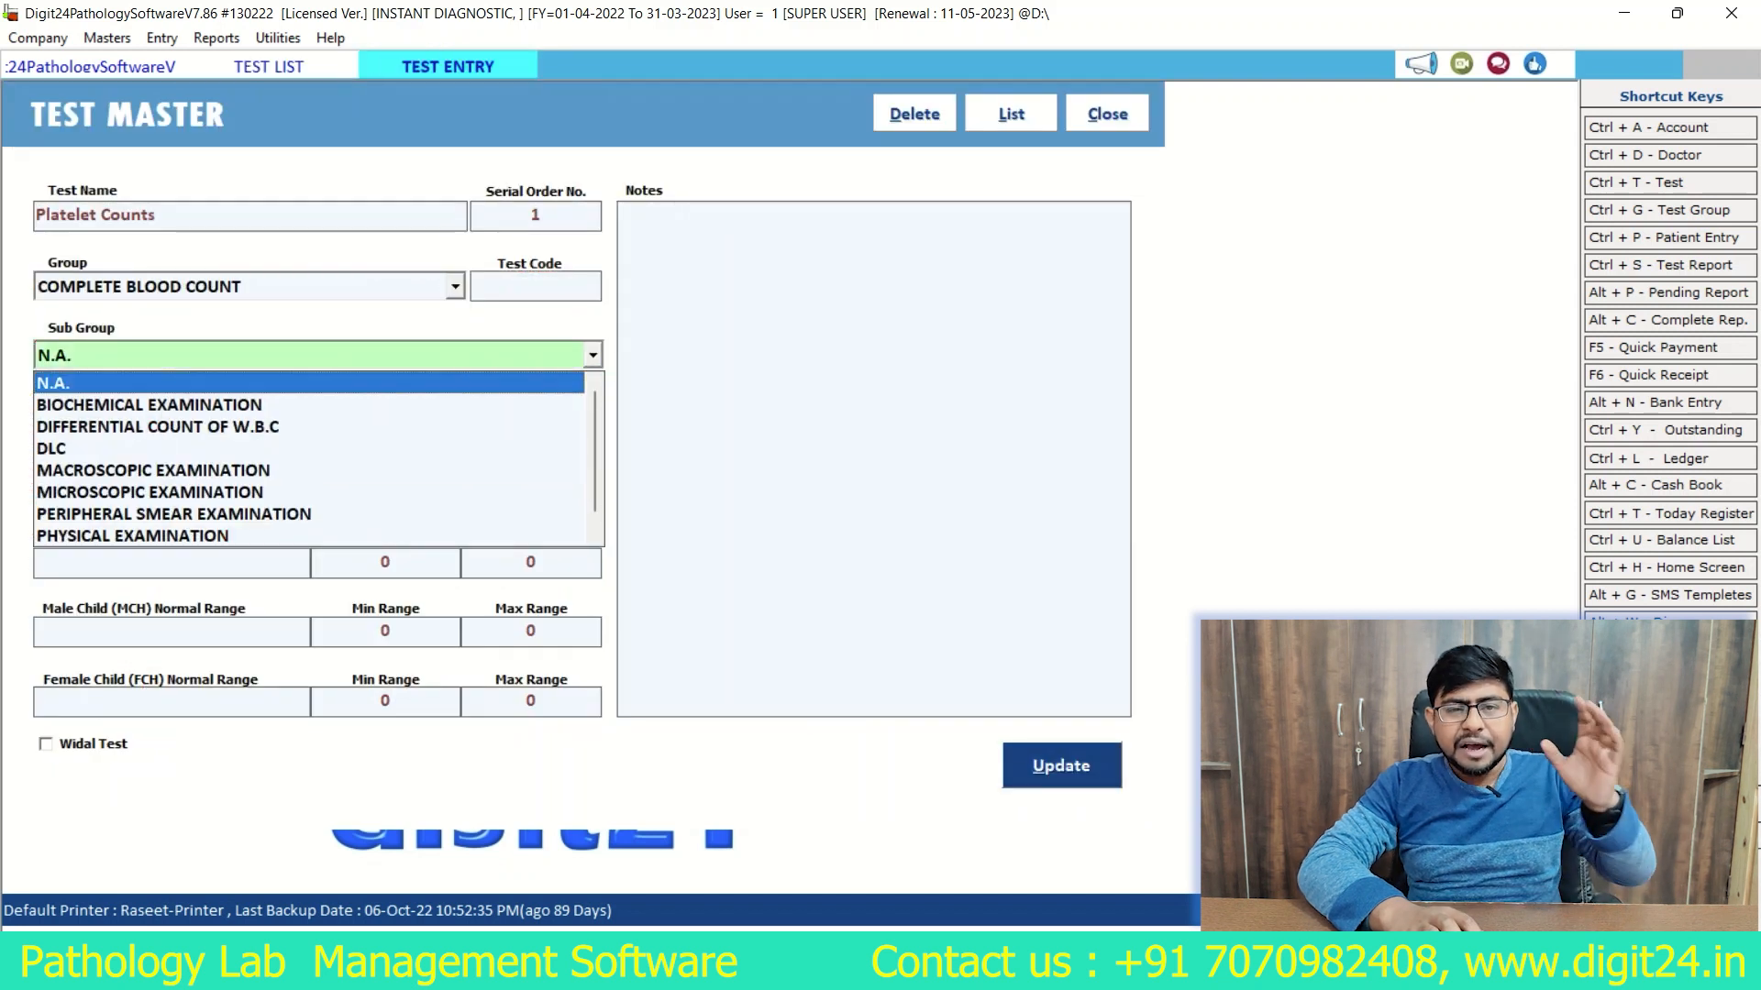
pyautogui.press('Escape')
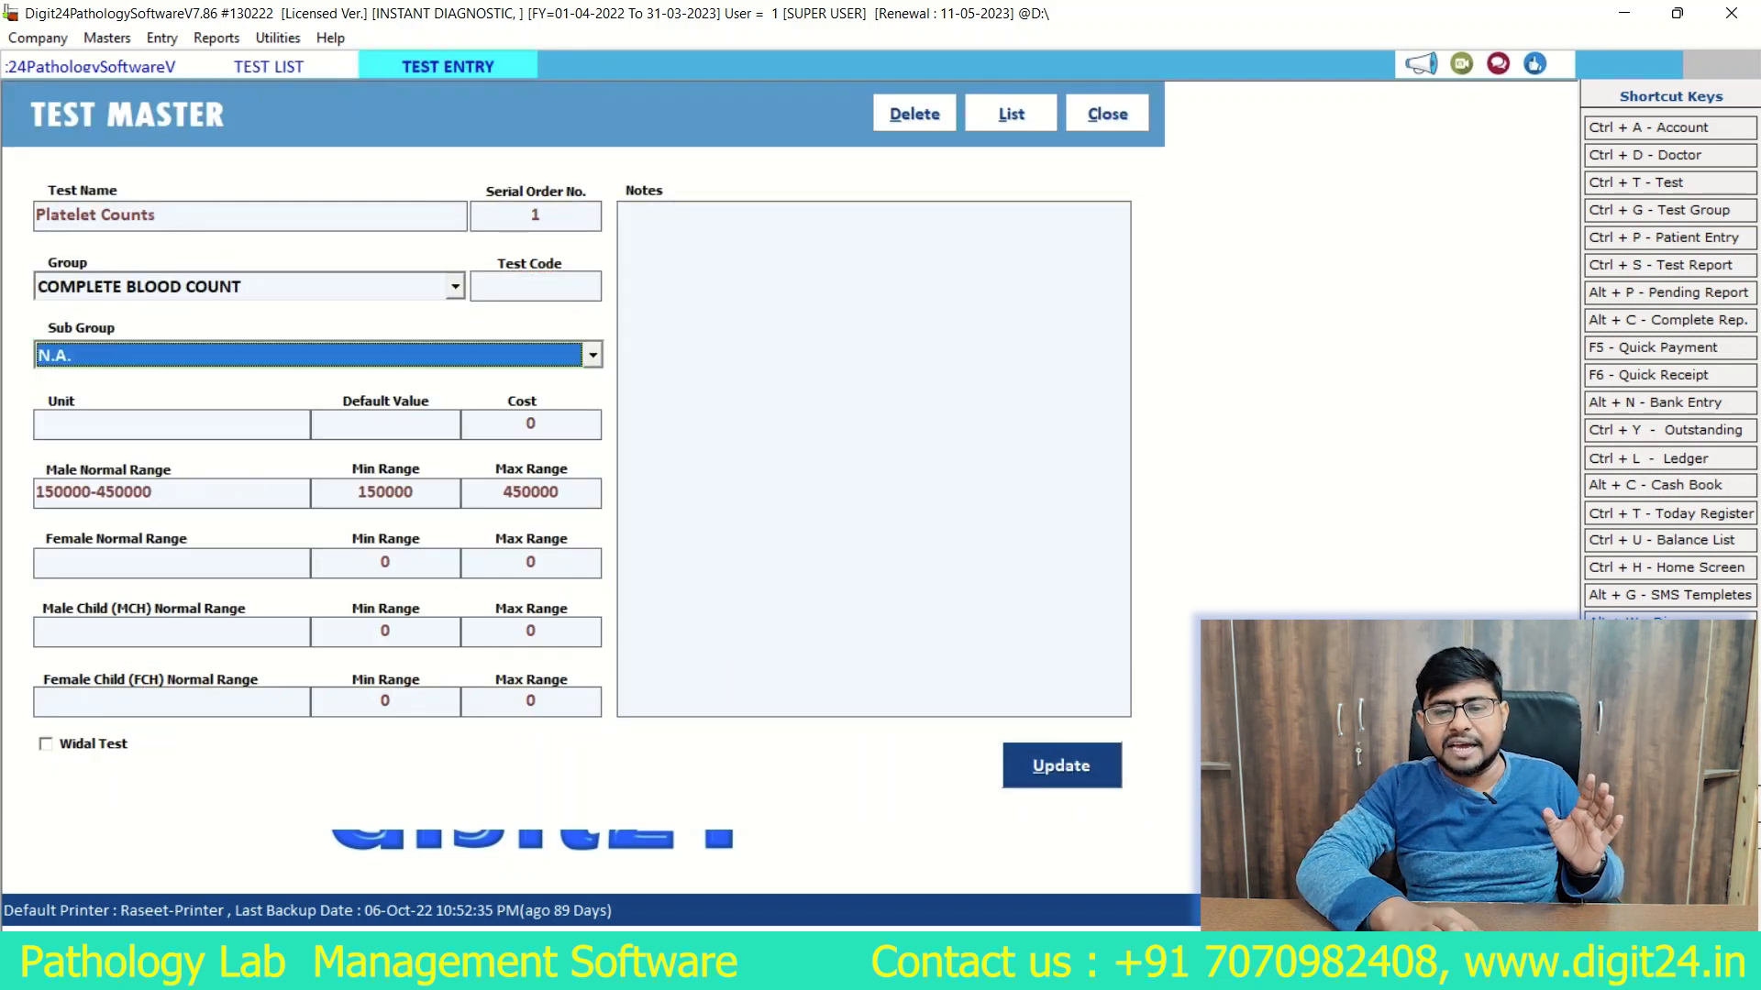
pyautogui.click(1107, 113)
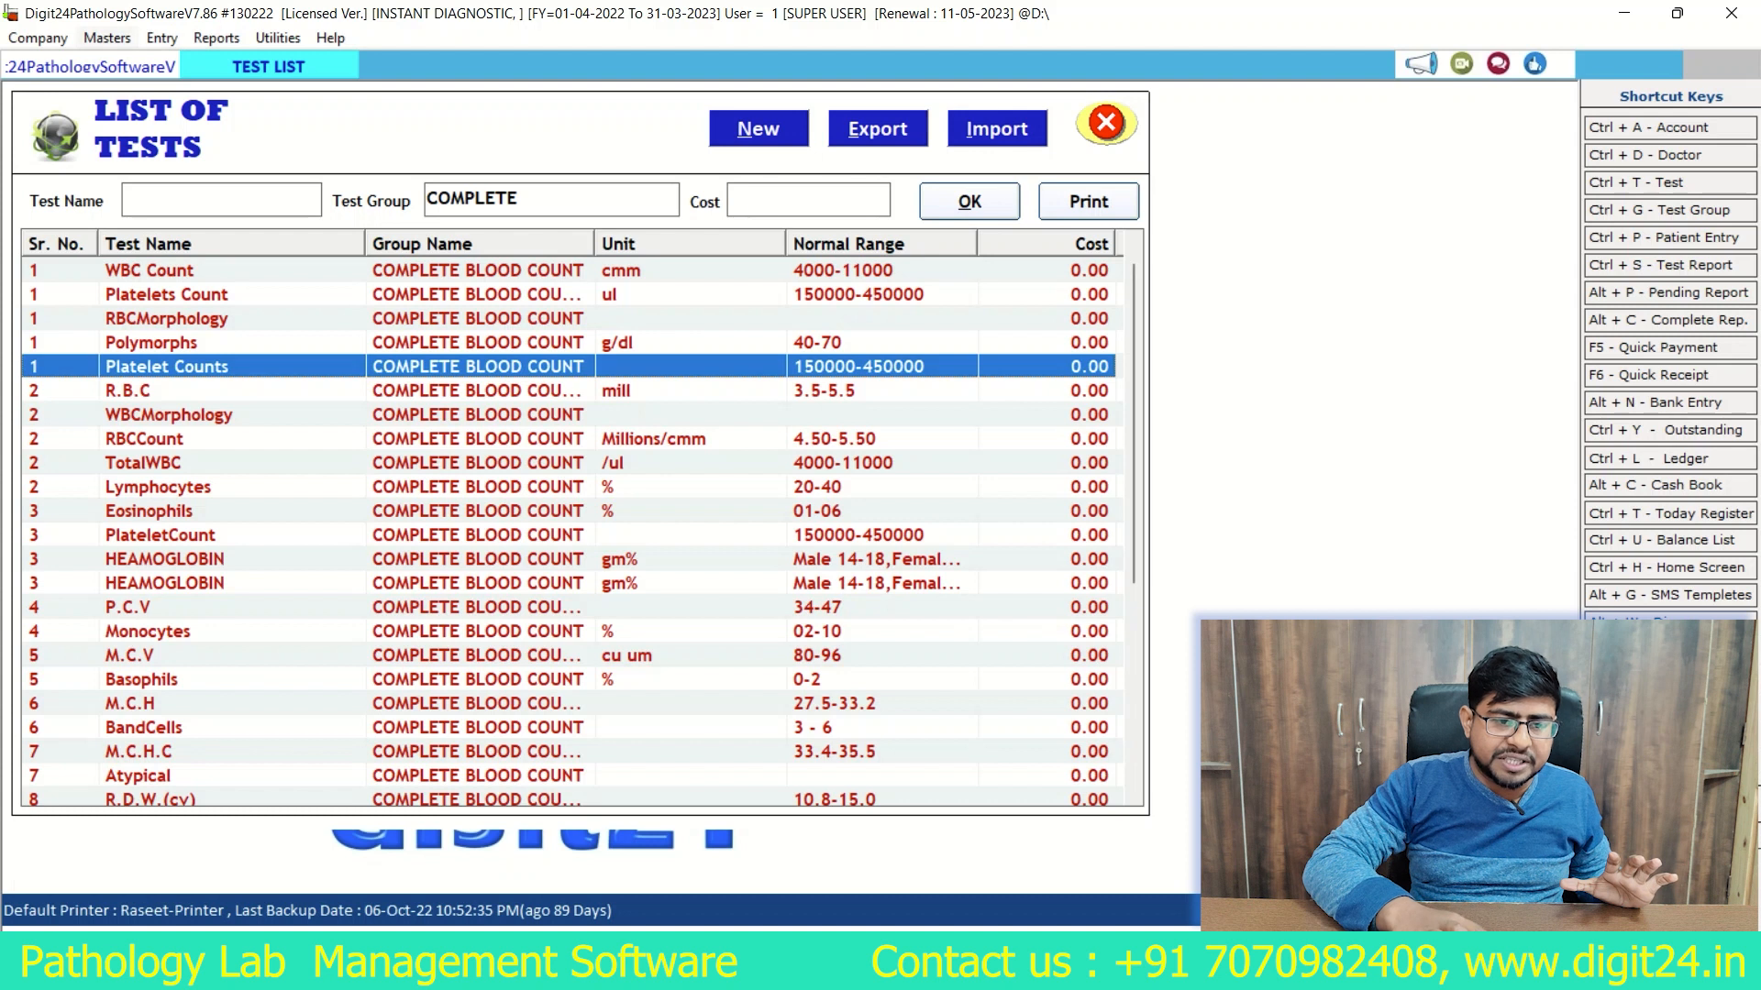
# Step: Open the Test Group master, look through the groups and their sub group flags, and close it
pyautogui.click(107, 38)
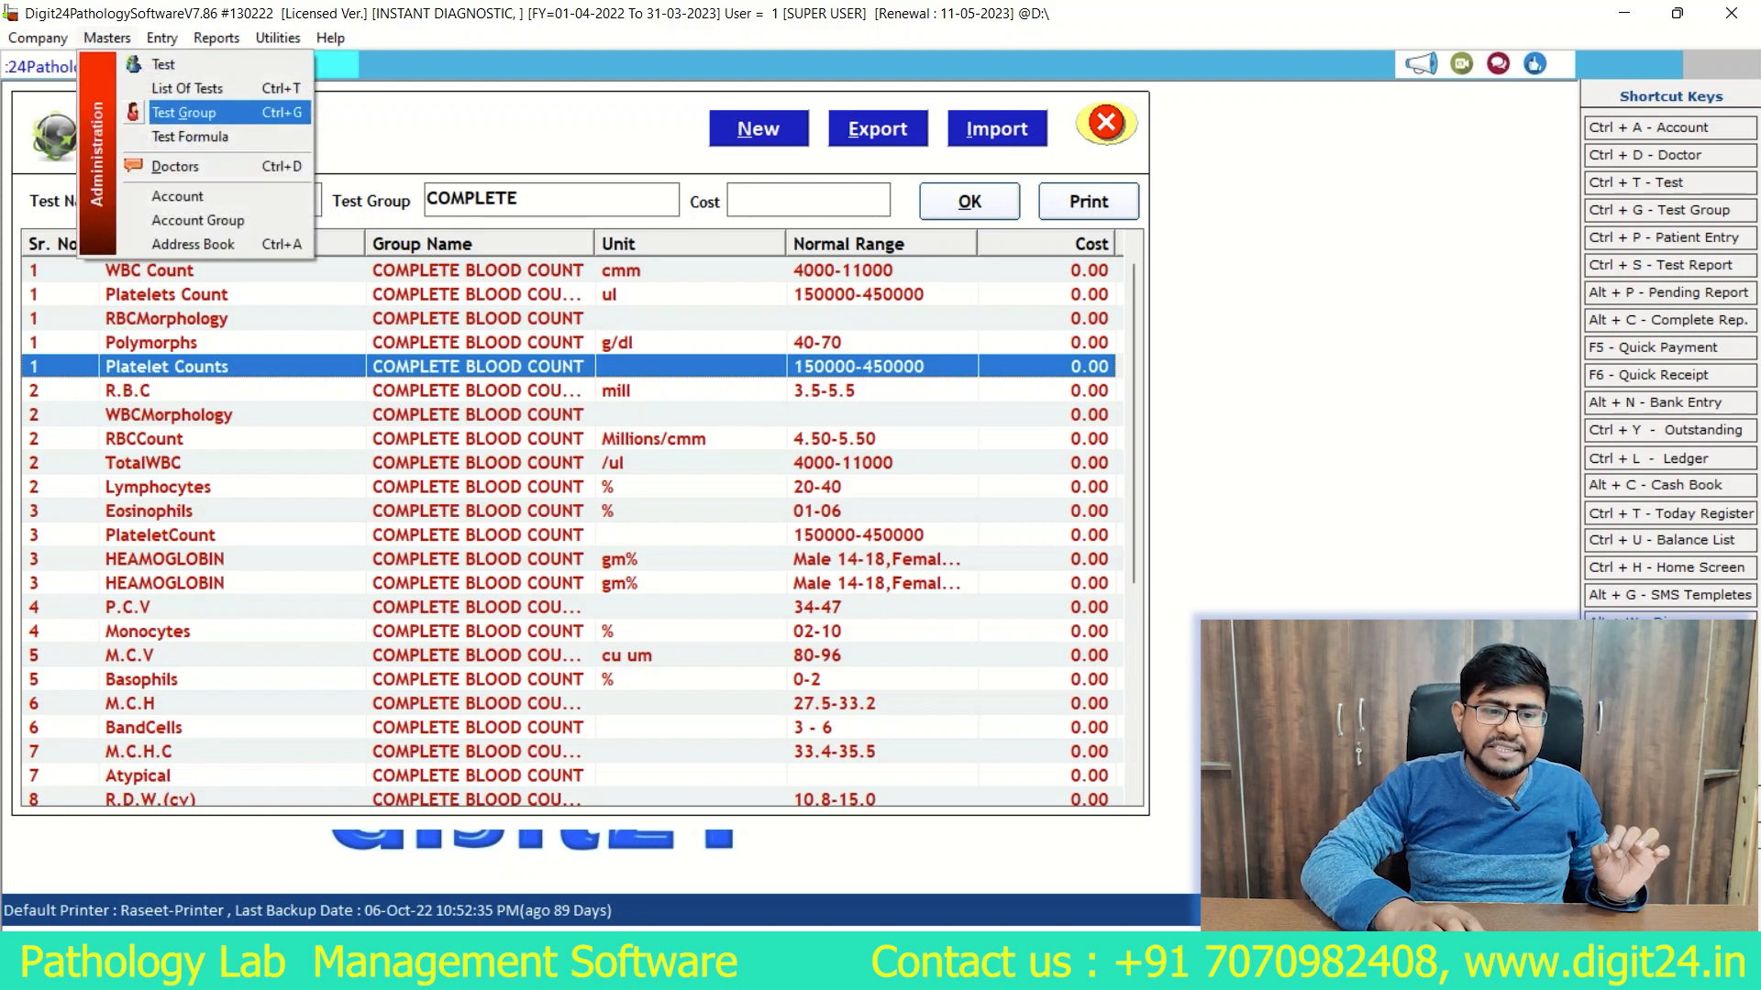
pyautogui.click(184, 113)
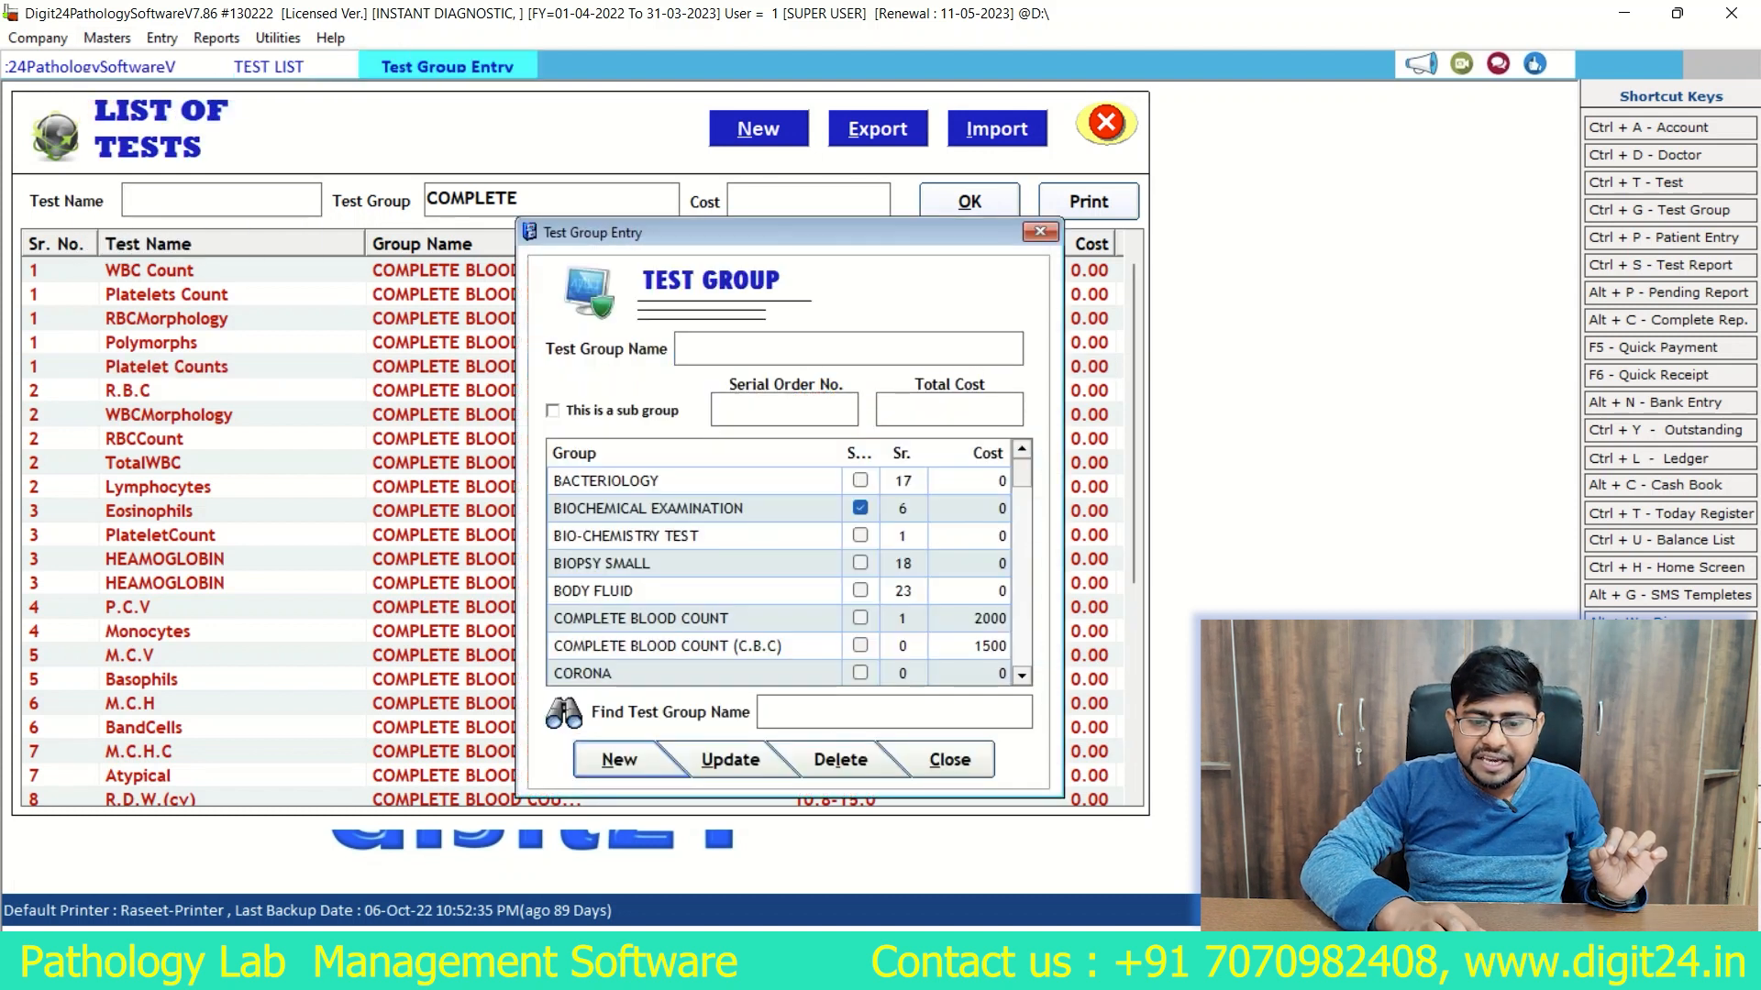
pyautogui.scroll(-1, 788, 578)
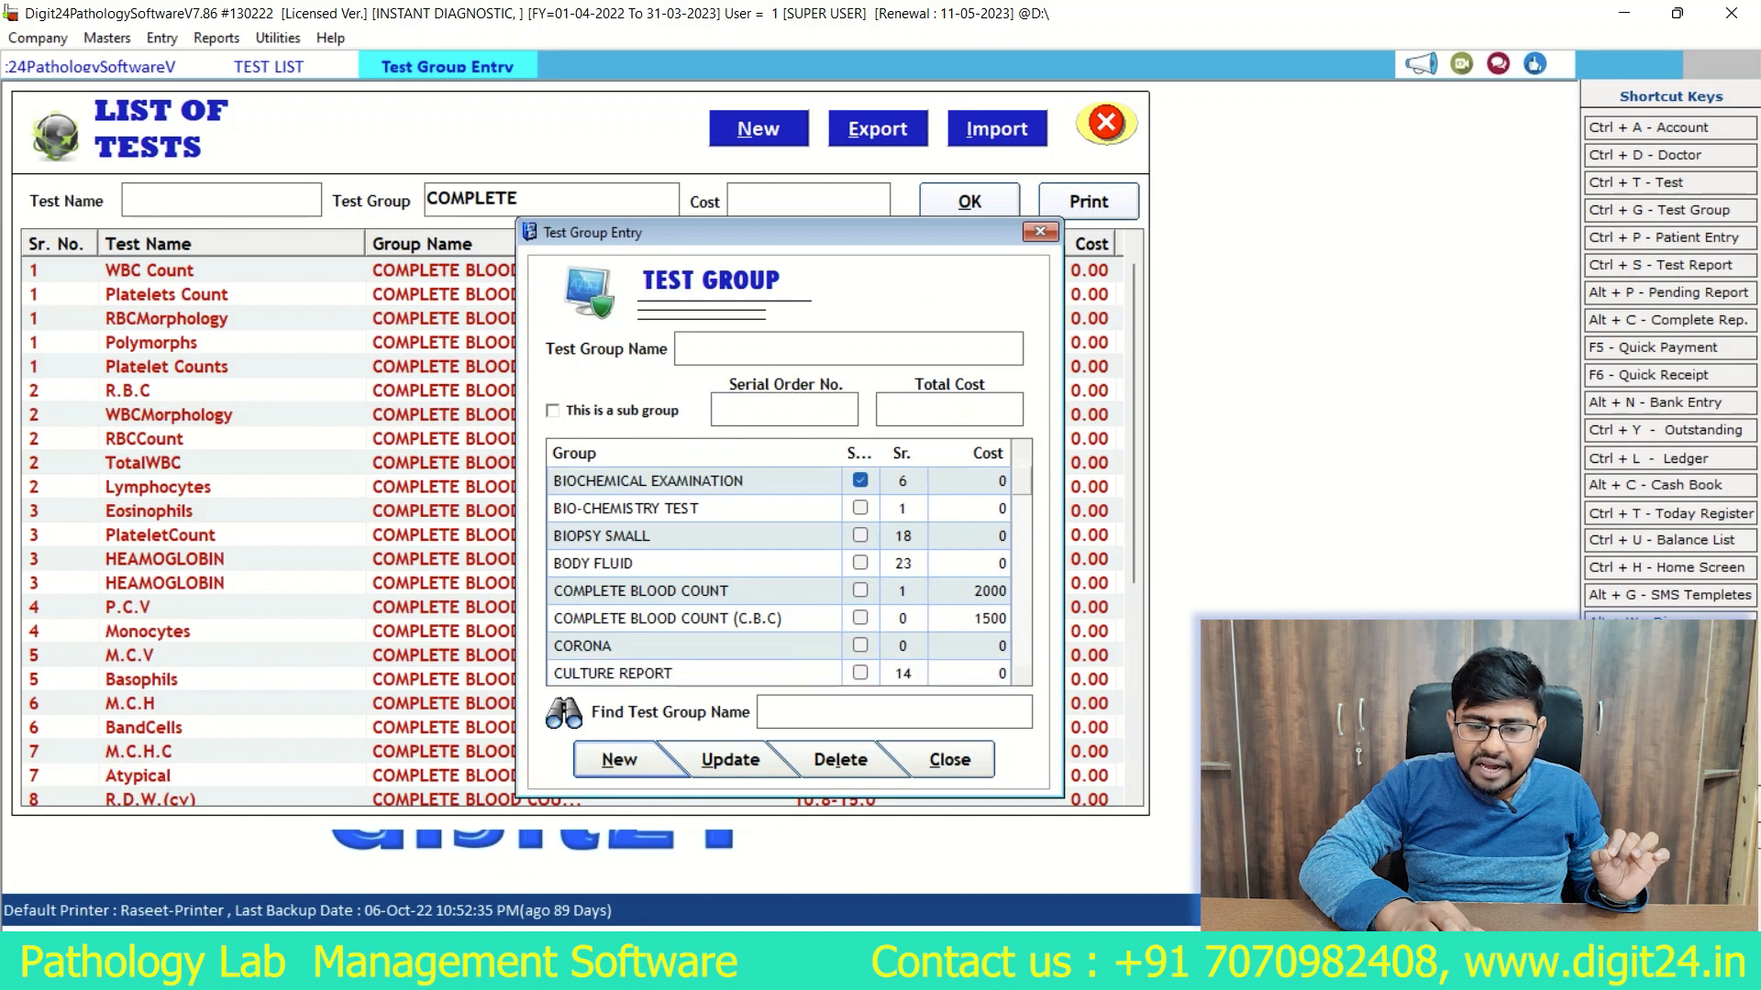
pyautogui.scroll(-1, 789, 578)
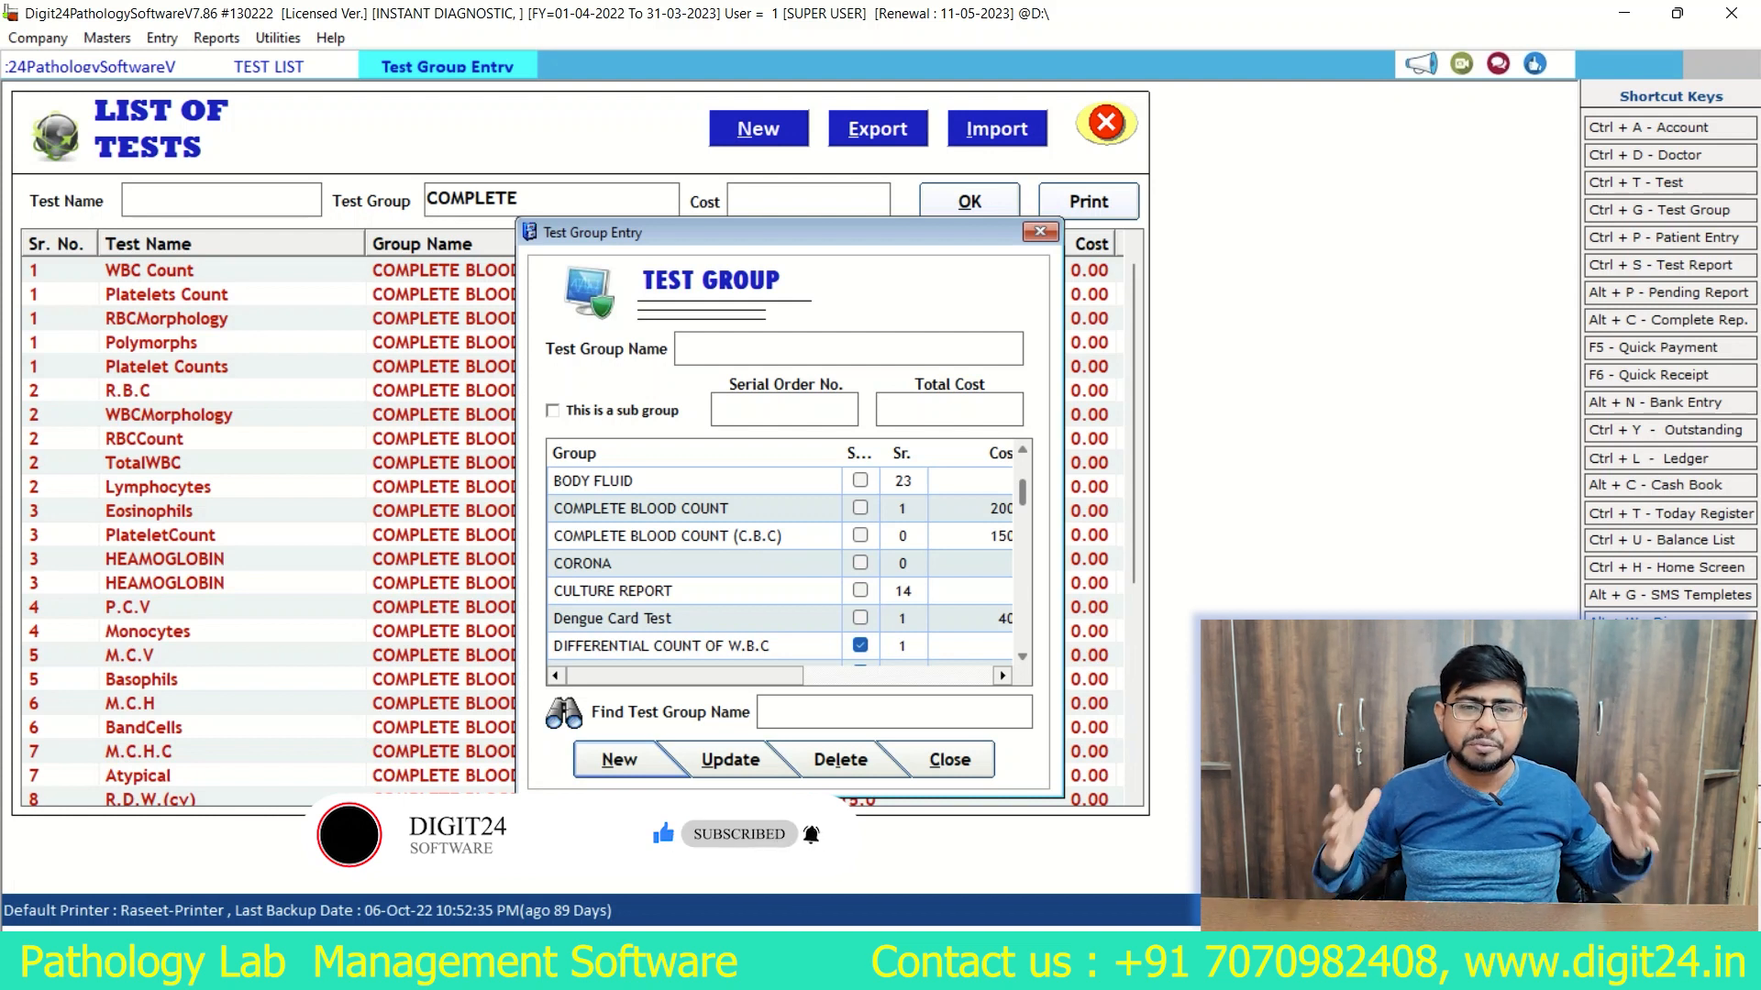
pyautogui.press('Escape')
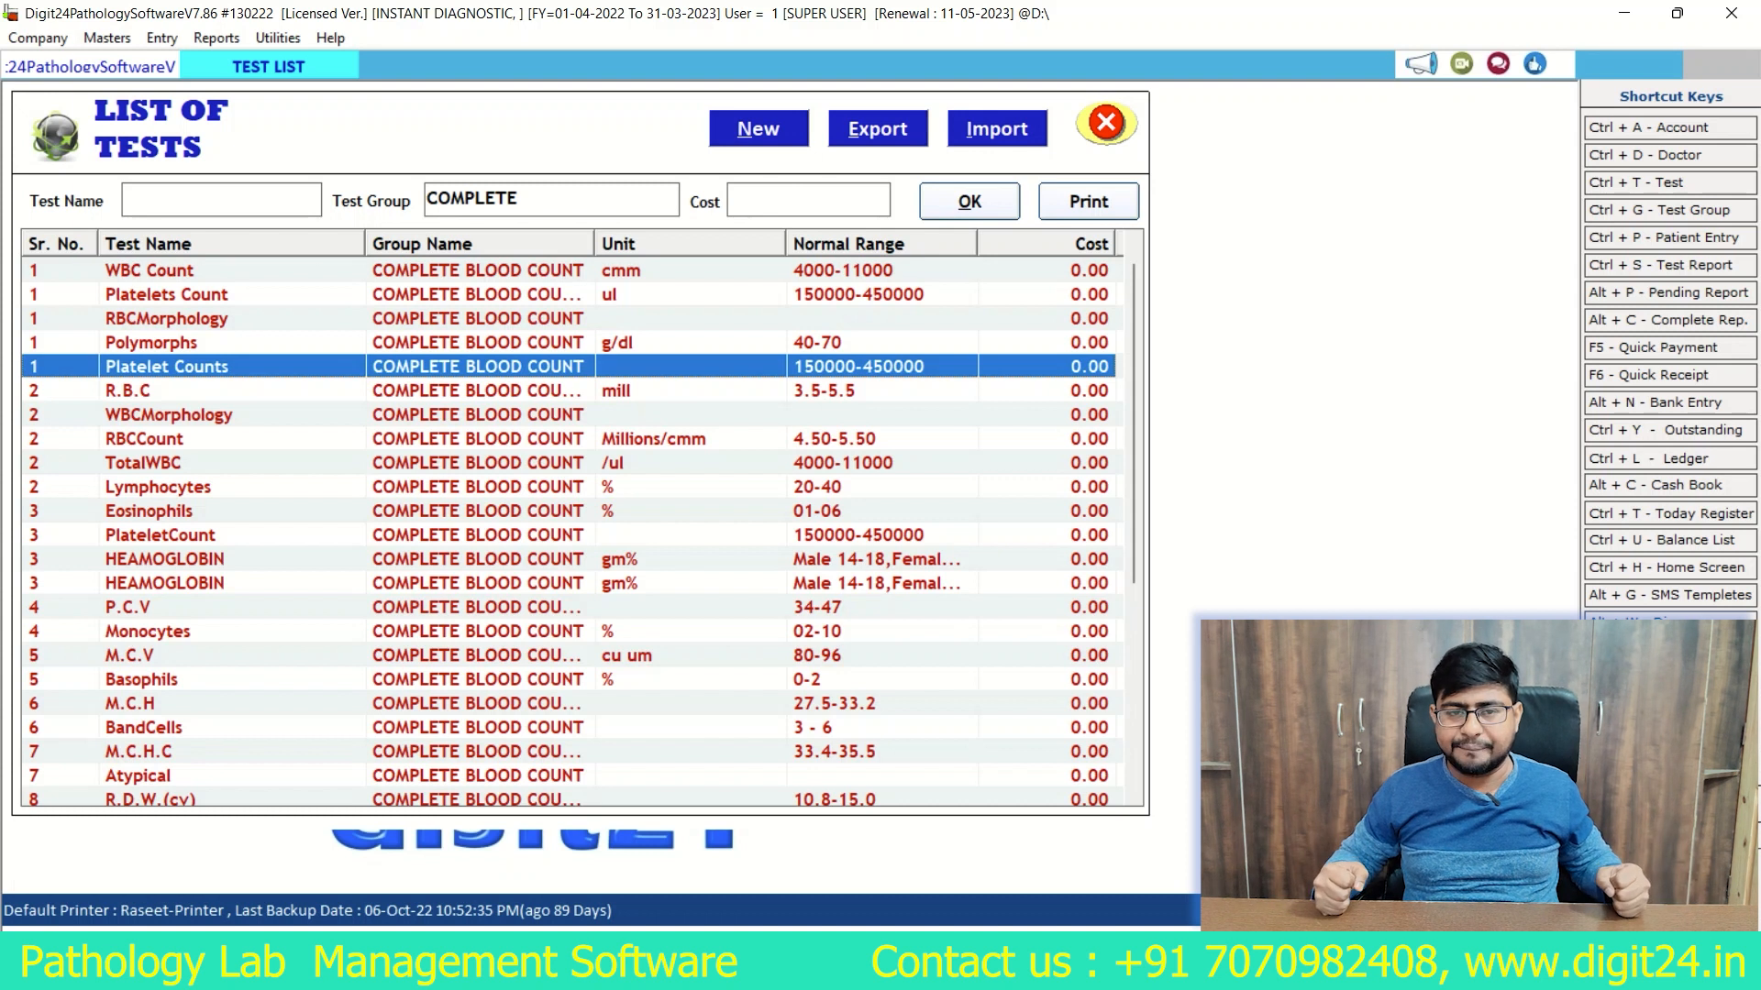
# Step: Look over the doctor and account master options, and close the list of tests
pyautogui.click(107, 38)
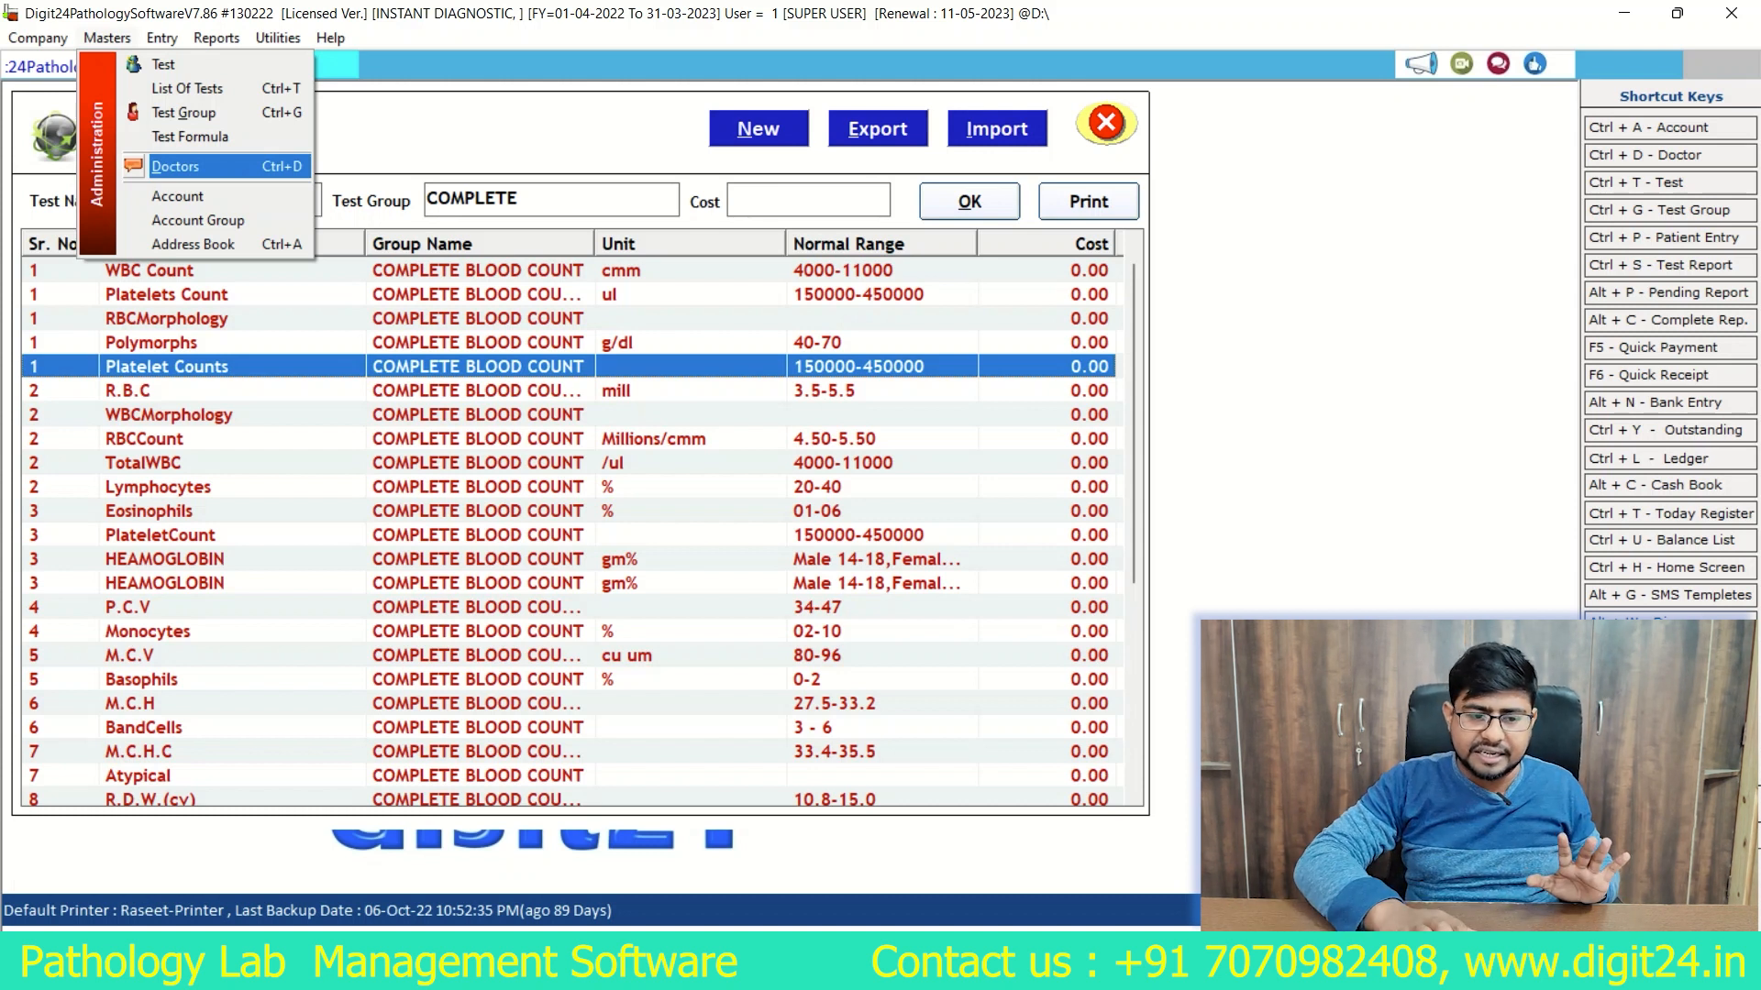
pyautogui.press('Down')
pyautogui.press('Down')
pyautogui.press('Down')
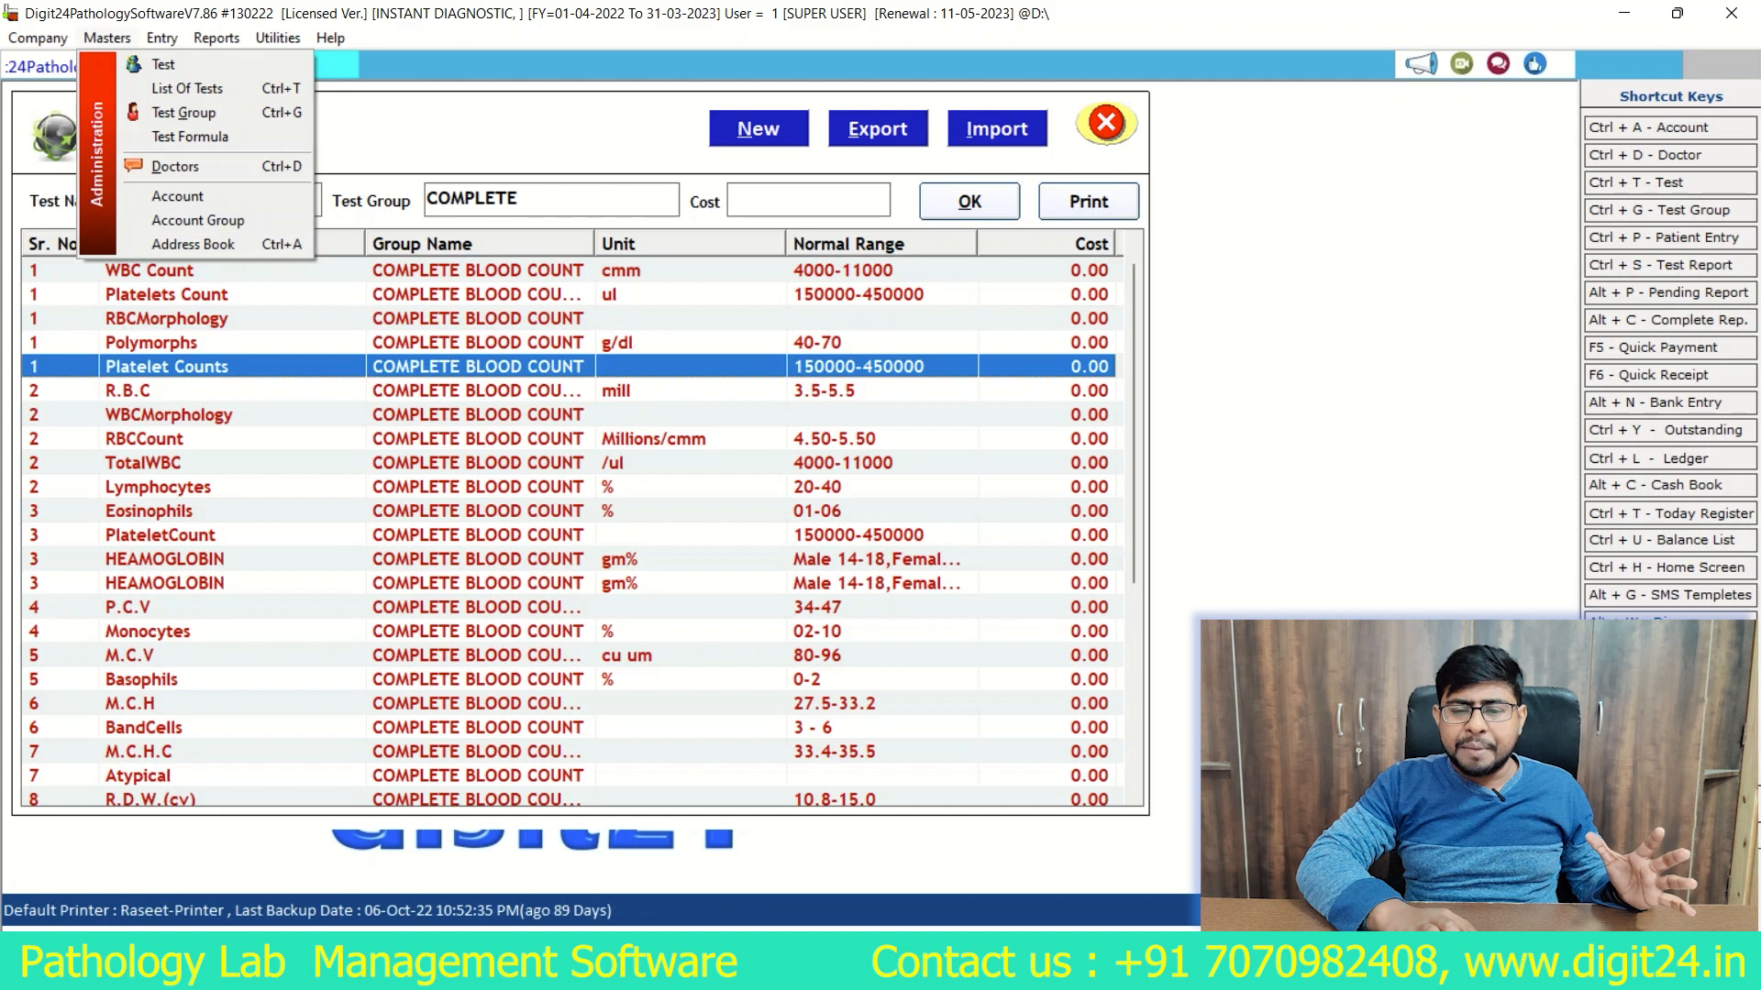
pyautogui.press('Escape')
pyautogui.press('Escape')
pyautogui.press('Escape')
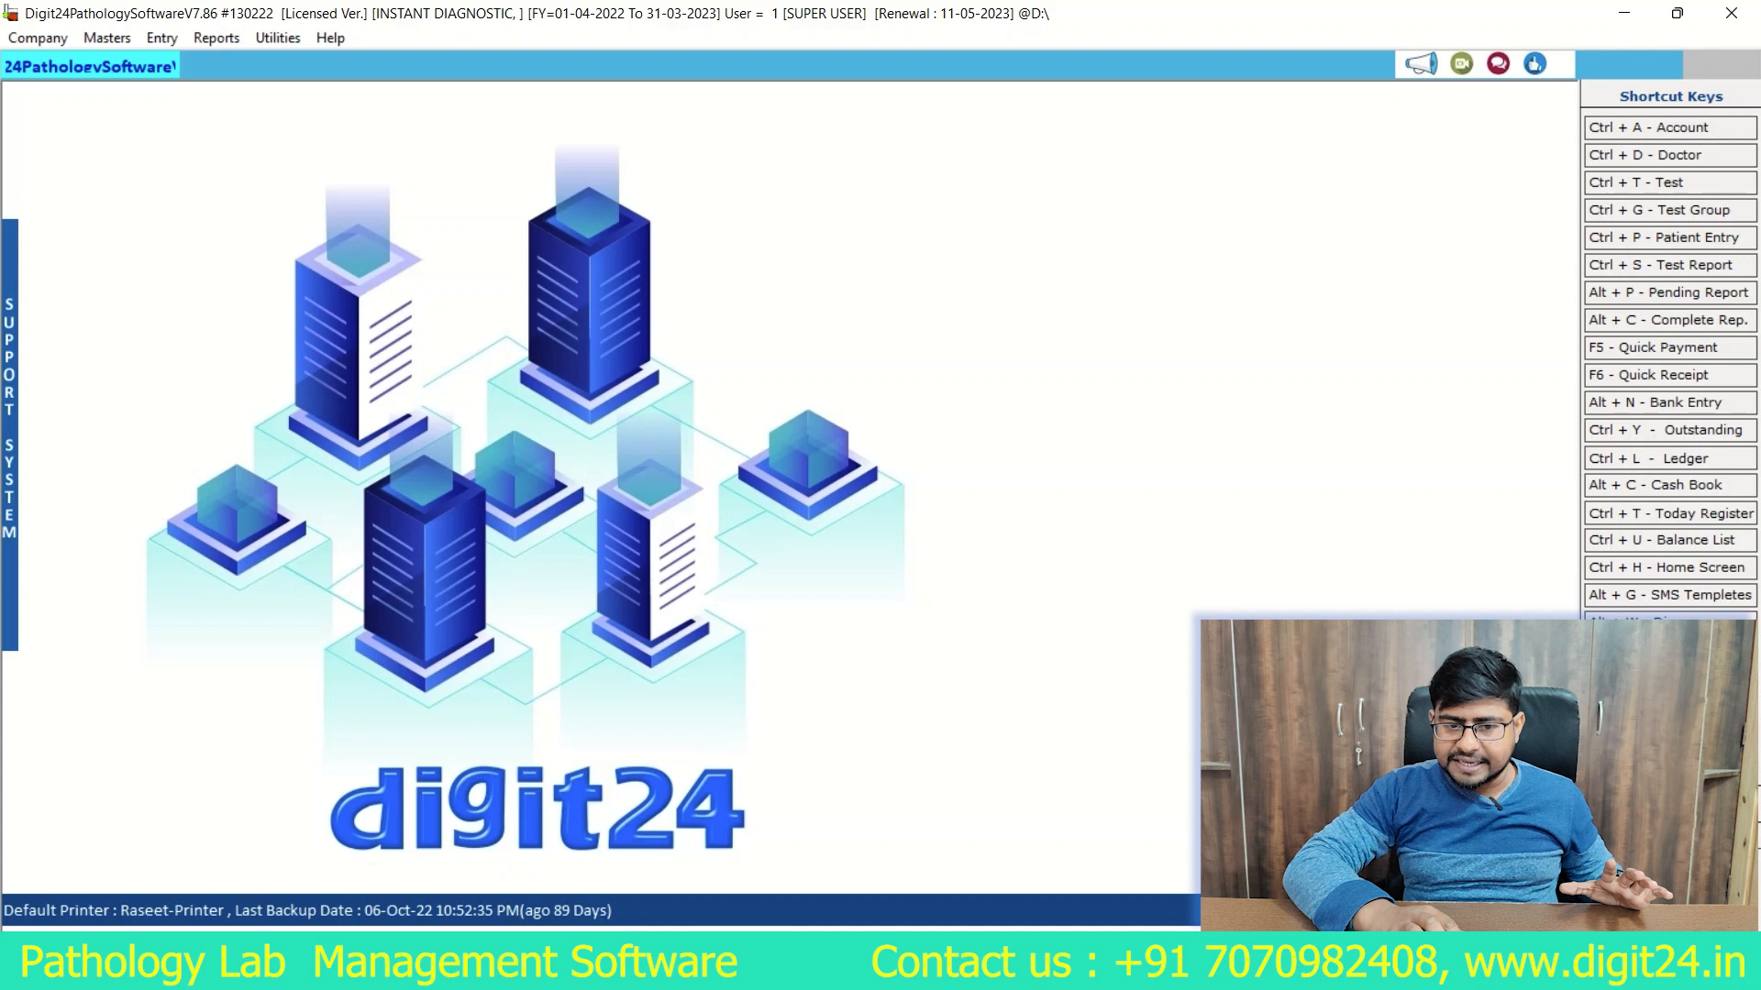
# Step: Start a new patient entry with lab number 1 and title Mr., and enter the patient's full name
pyautogui.hotkey('ctrl', 'p')
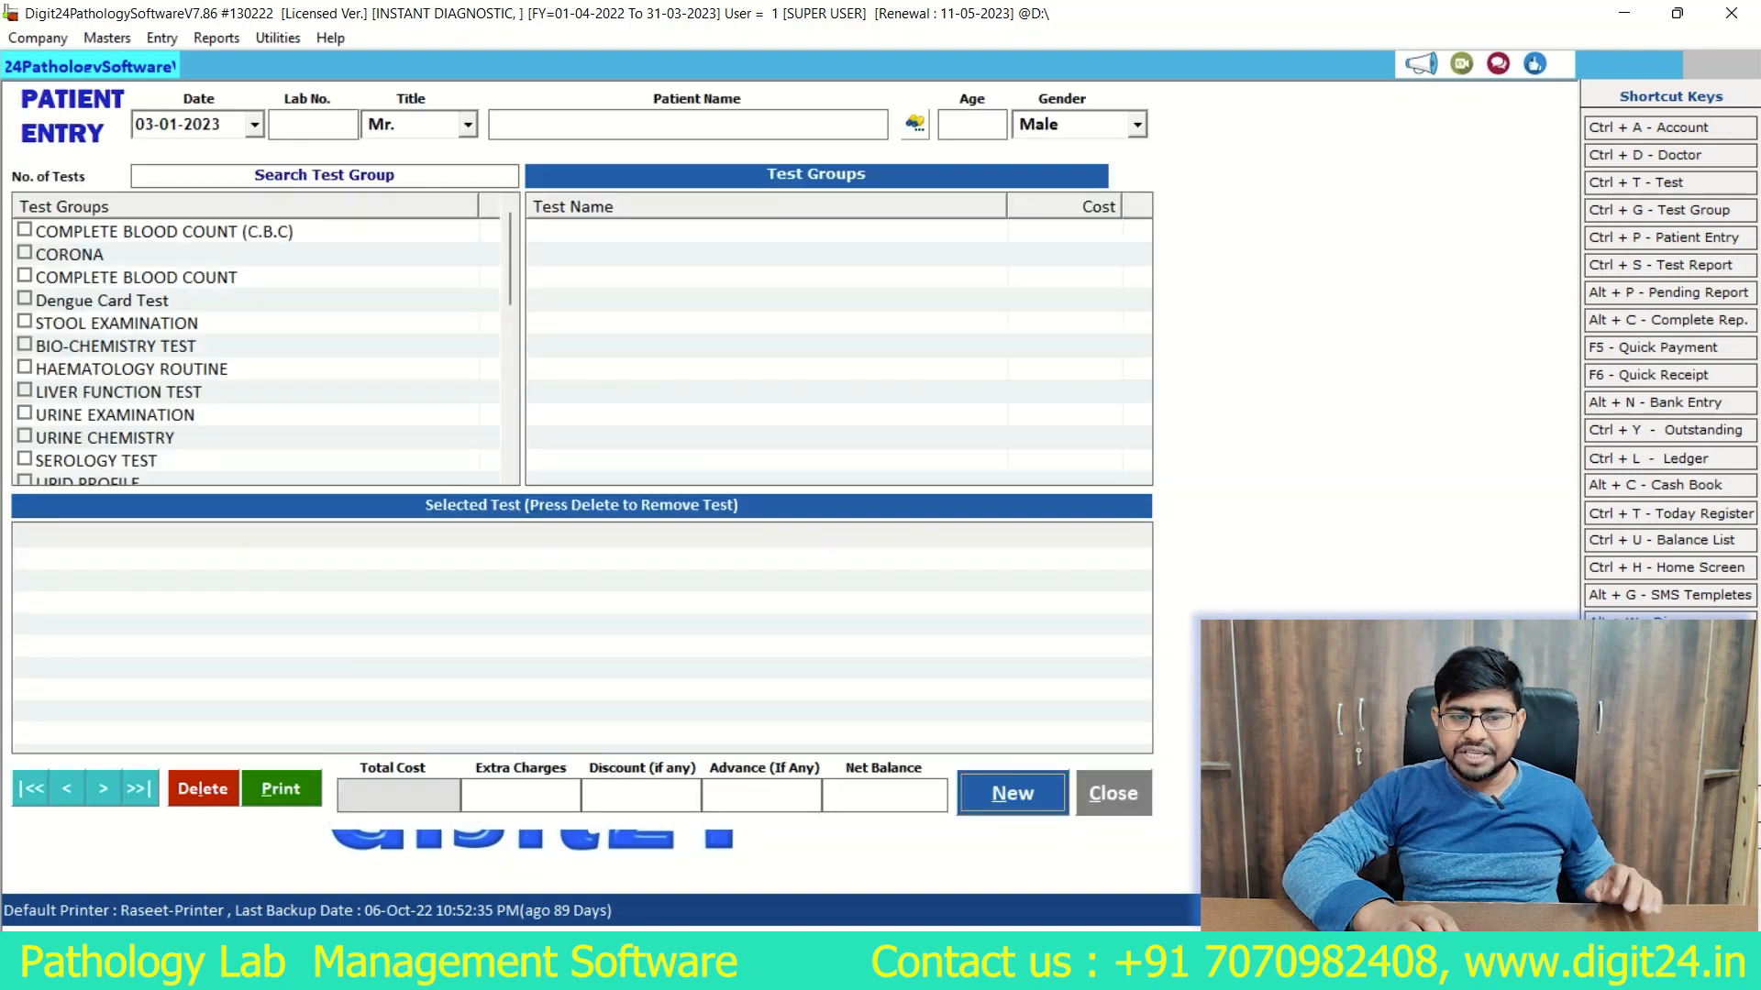
pyautogui.press('Return')
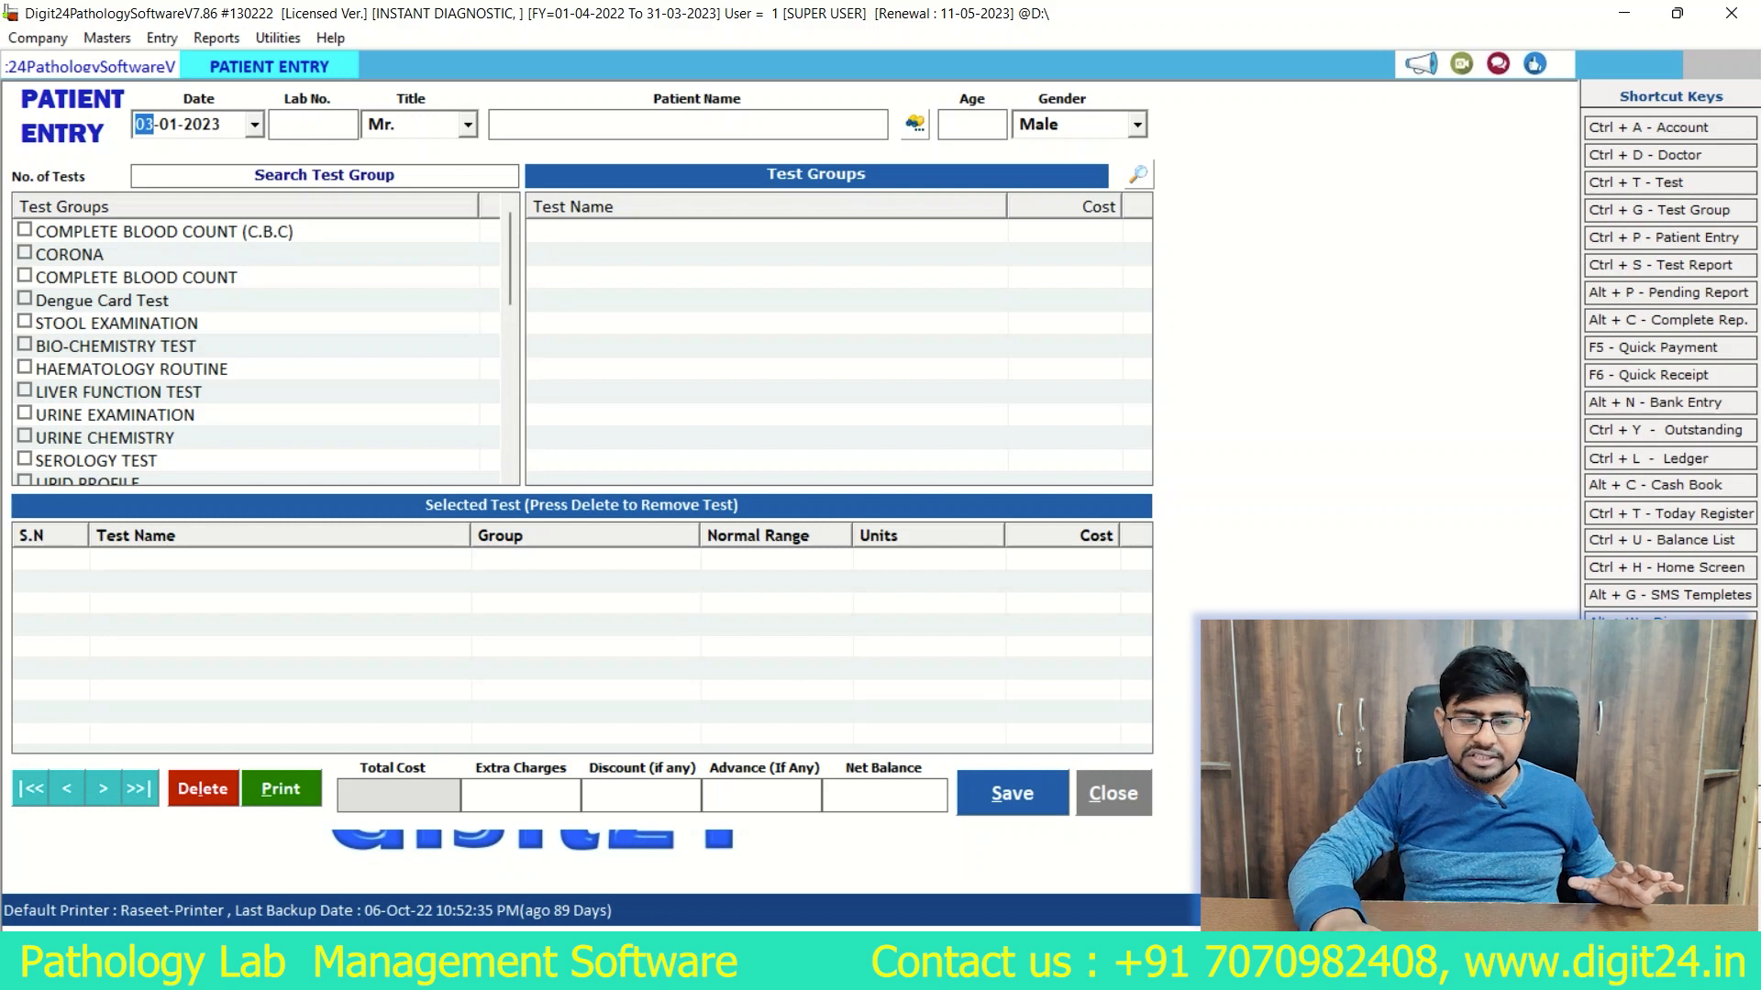
pyautogui.press('Return')
pyautogui.write('1')
pyautogui.press('Return')
pyautogui.press('Return')
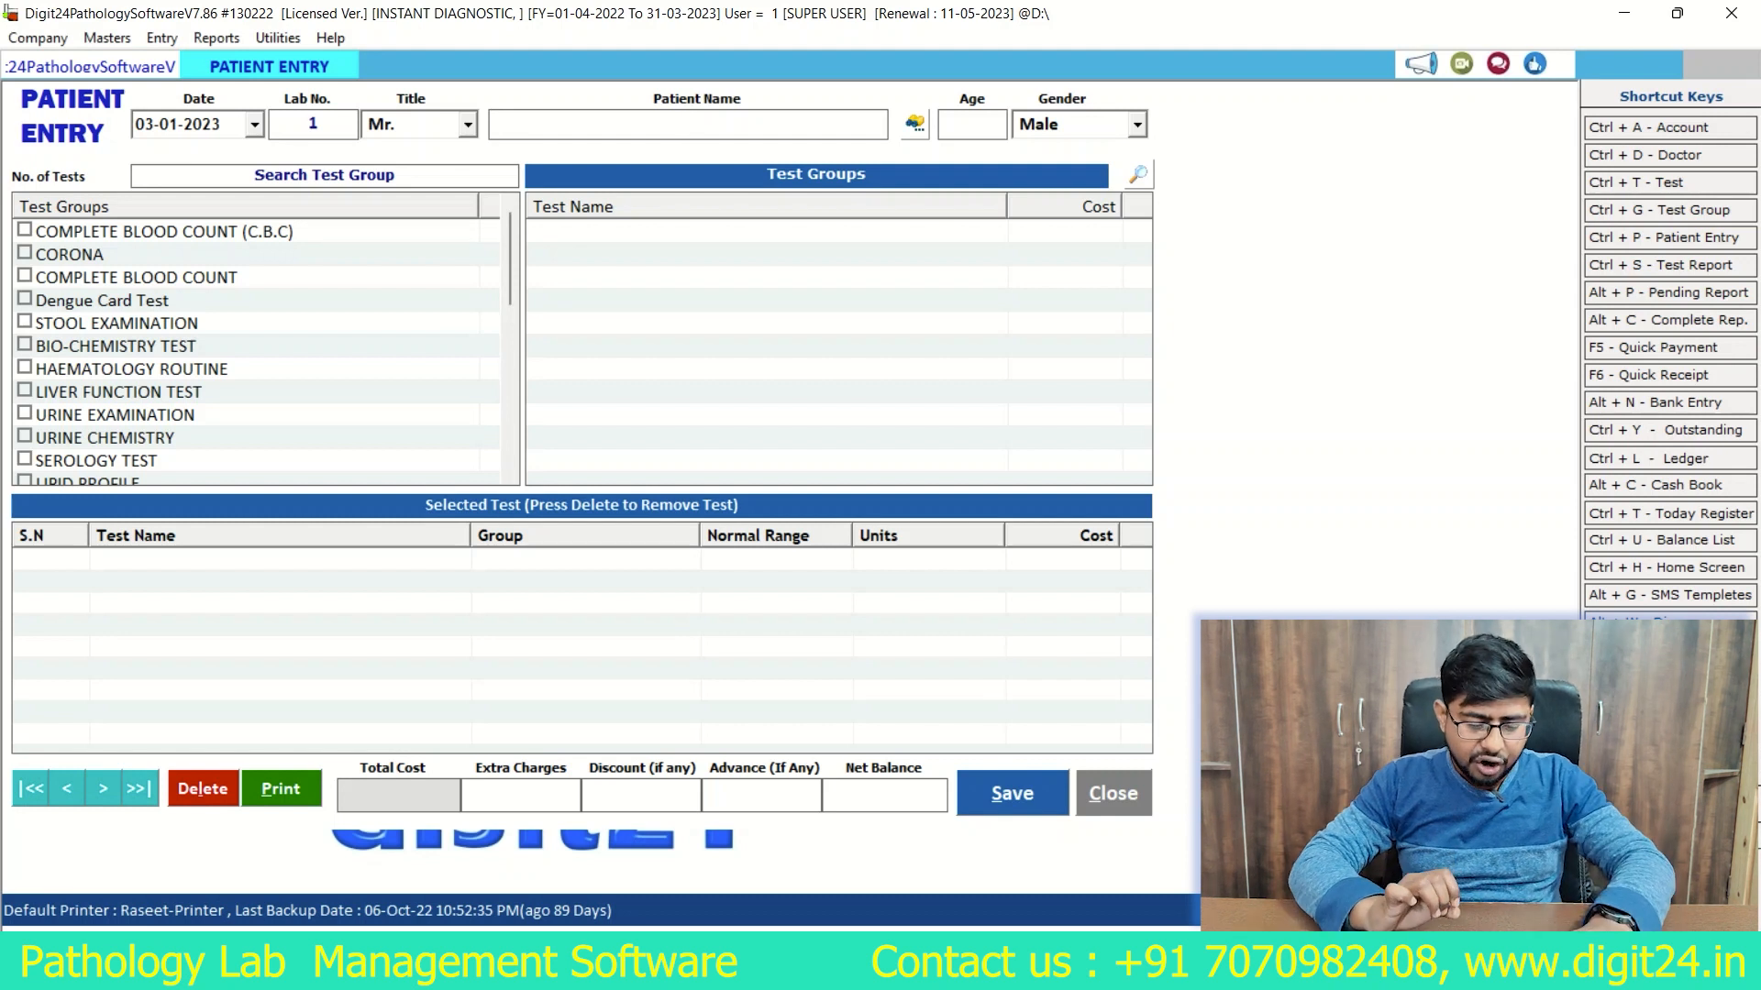
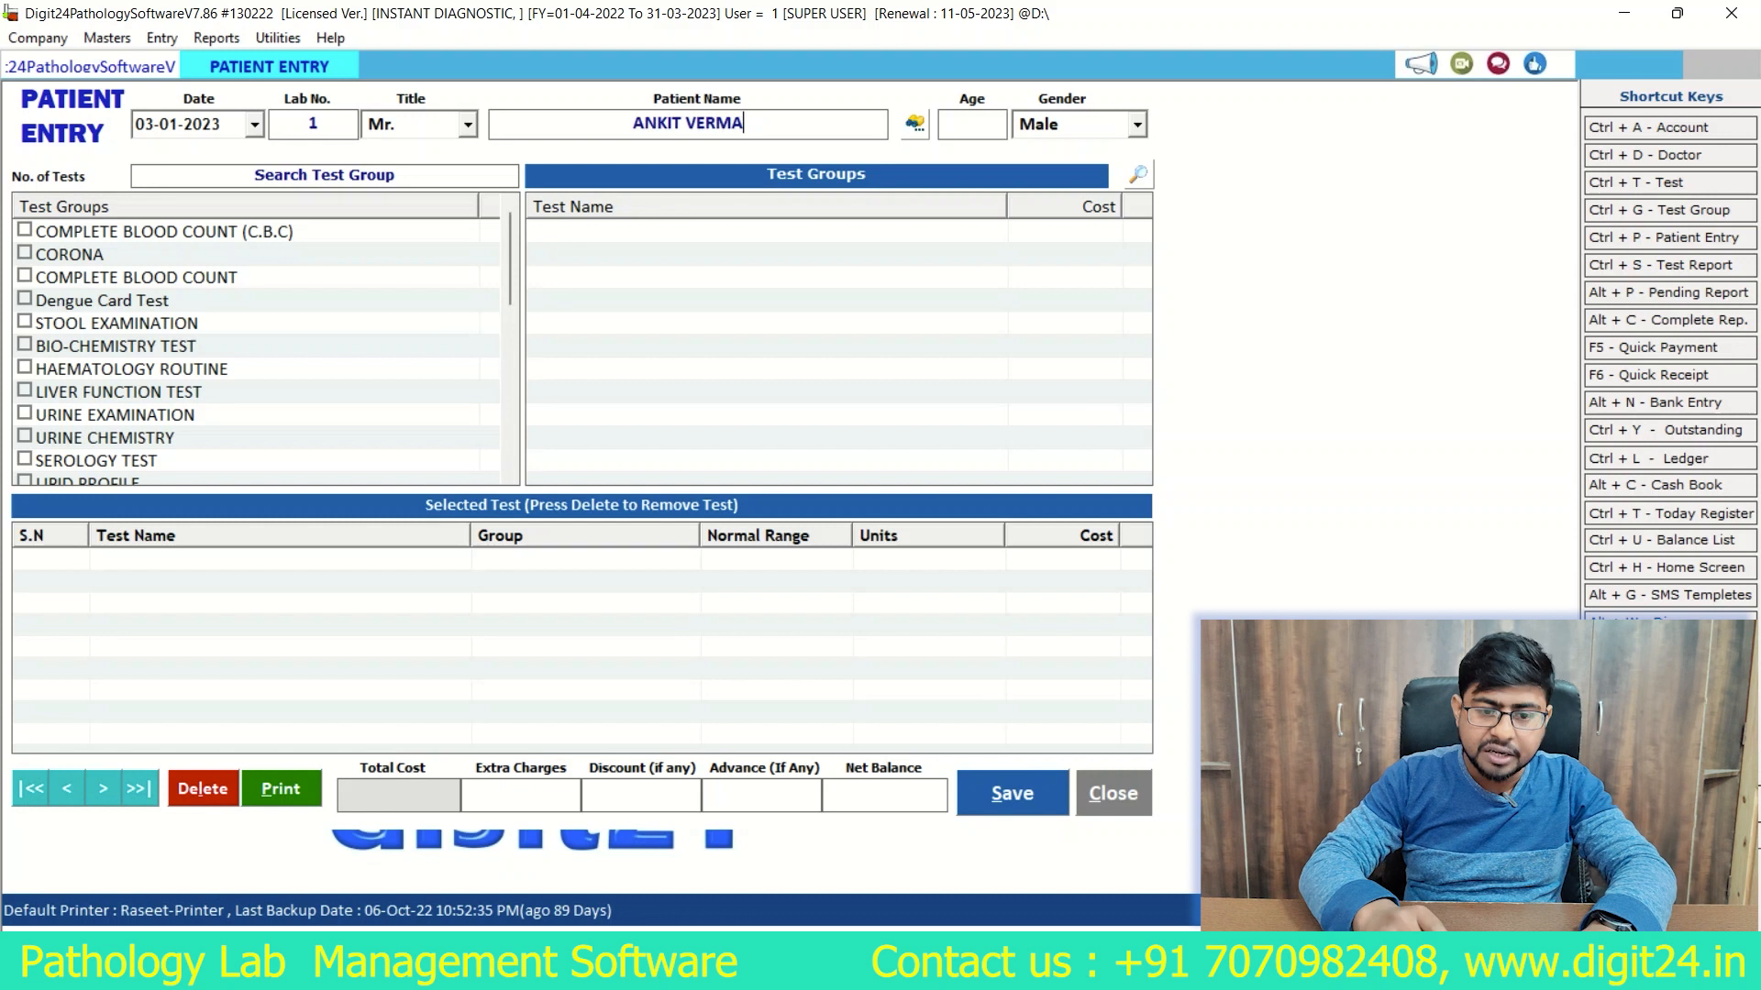
# Step: Set the patient's age to 19, keep the gender as Male, and continue to the additional patient information
pyautogui.press('Return')
pyautogui.write('19')
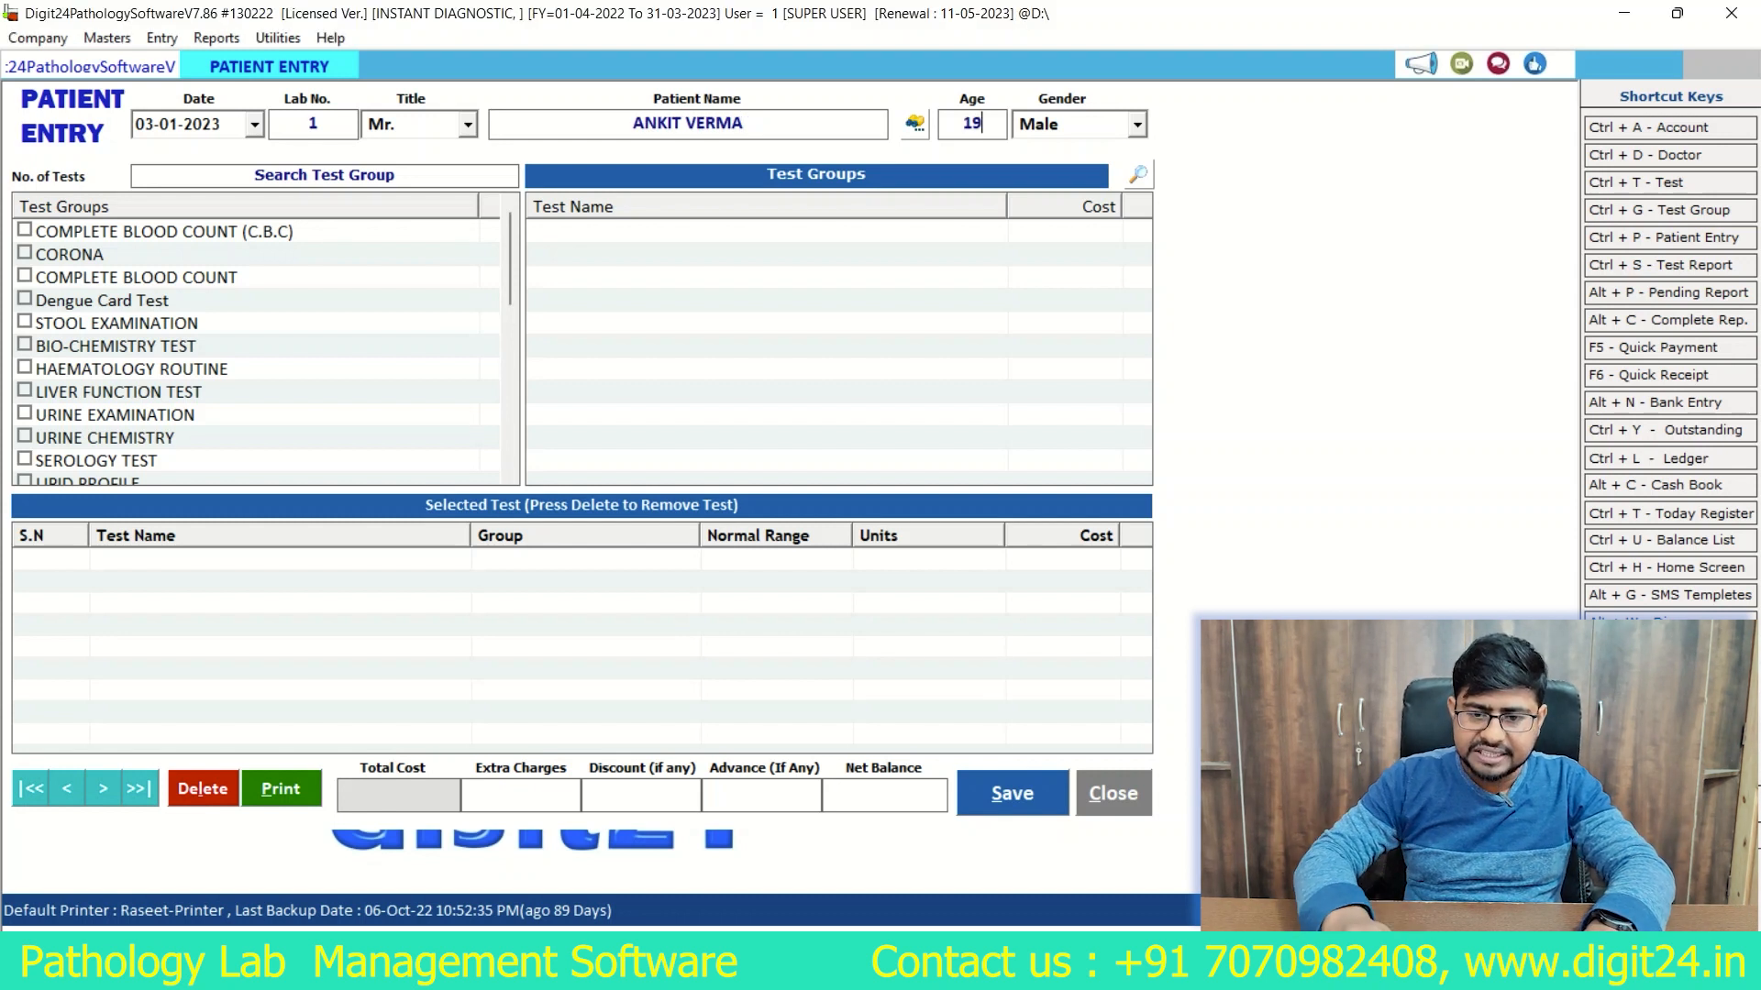
pyautogui.press('Return')
pyautogui.press('Return')
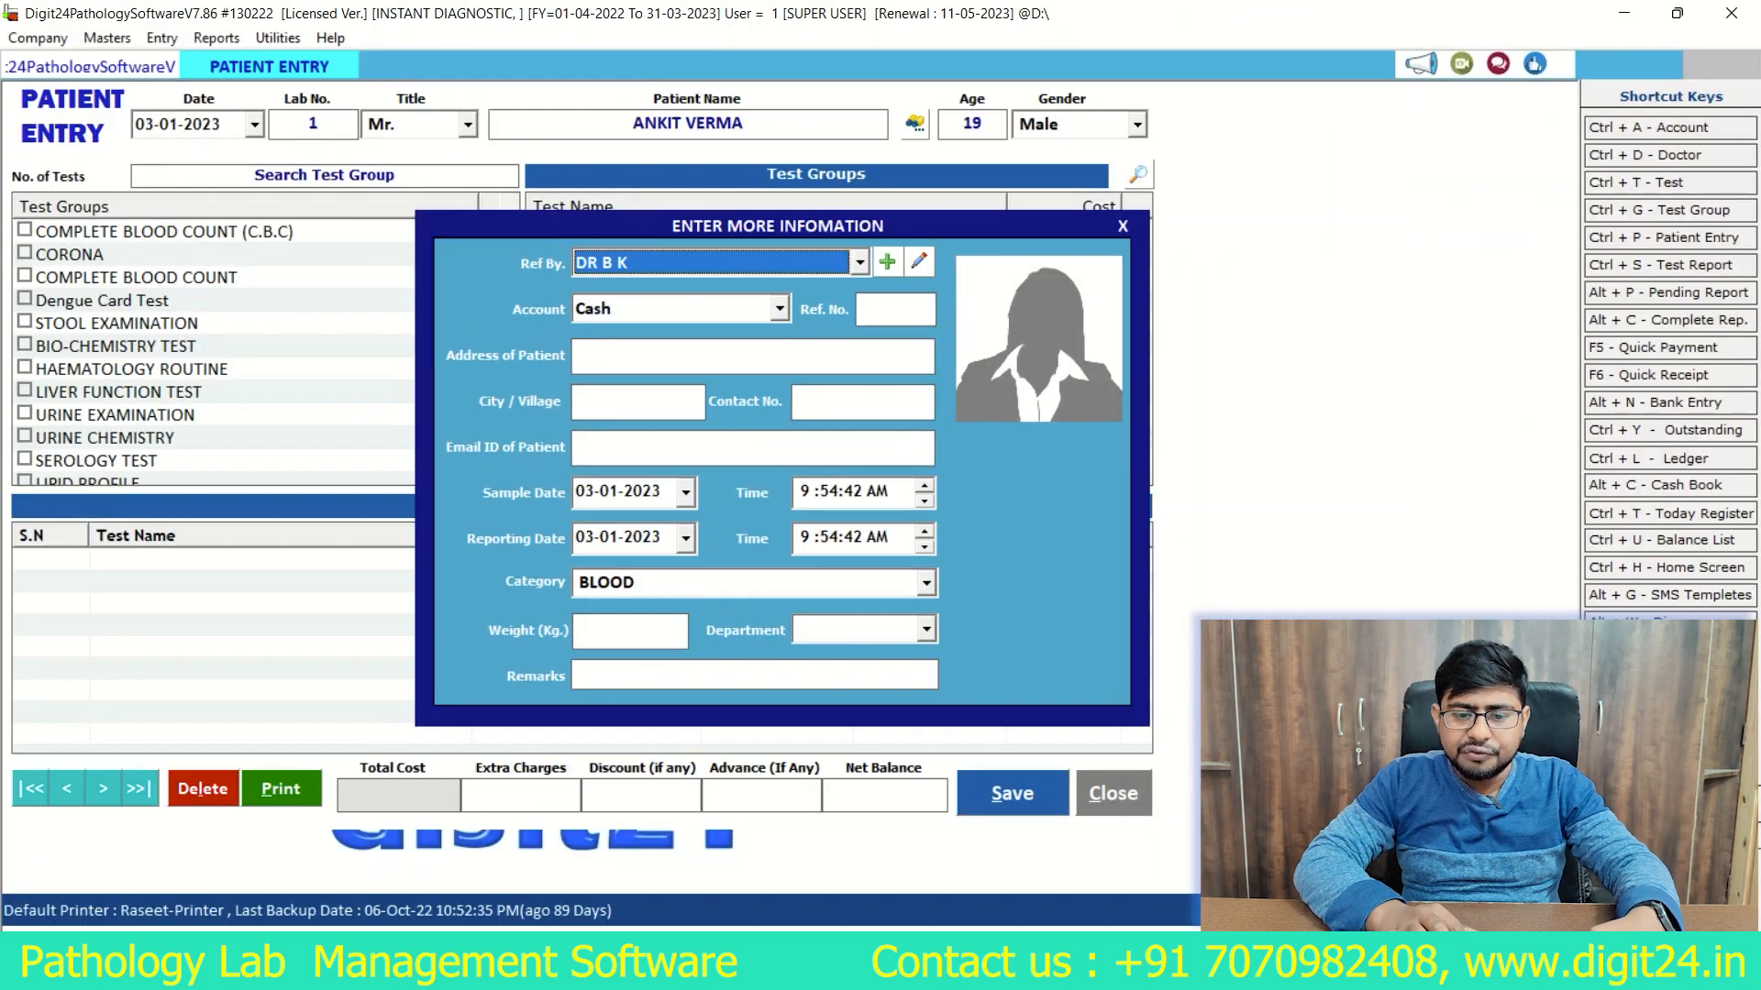
# Step: Browse the referring doctors and choose the third listed doctor as the patient's referrer
pyautogui.hotkey('alt', 'Down')
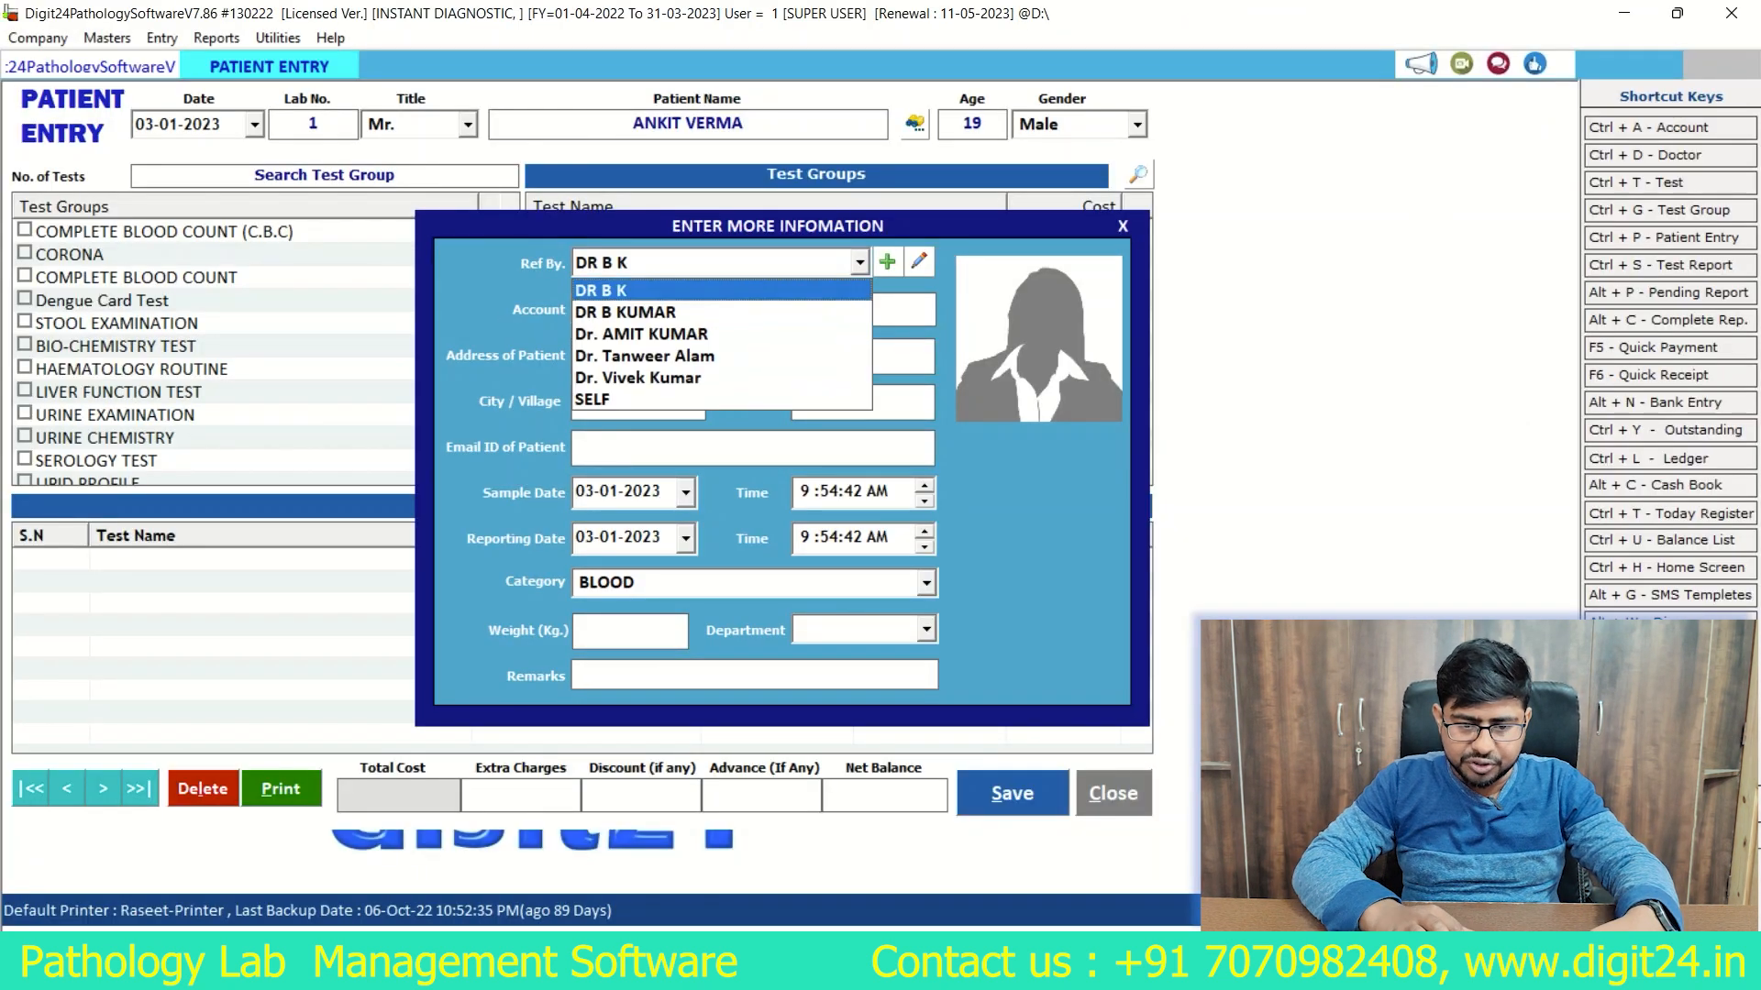
pyautogui.press('Down')
pyautogui.press('Down')
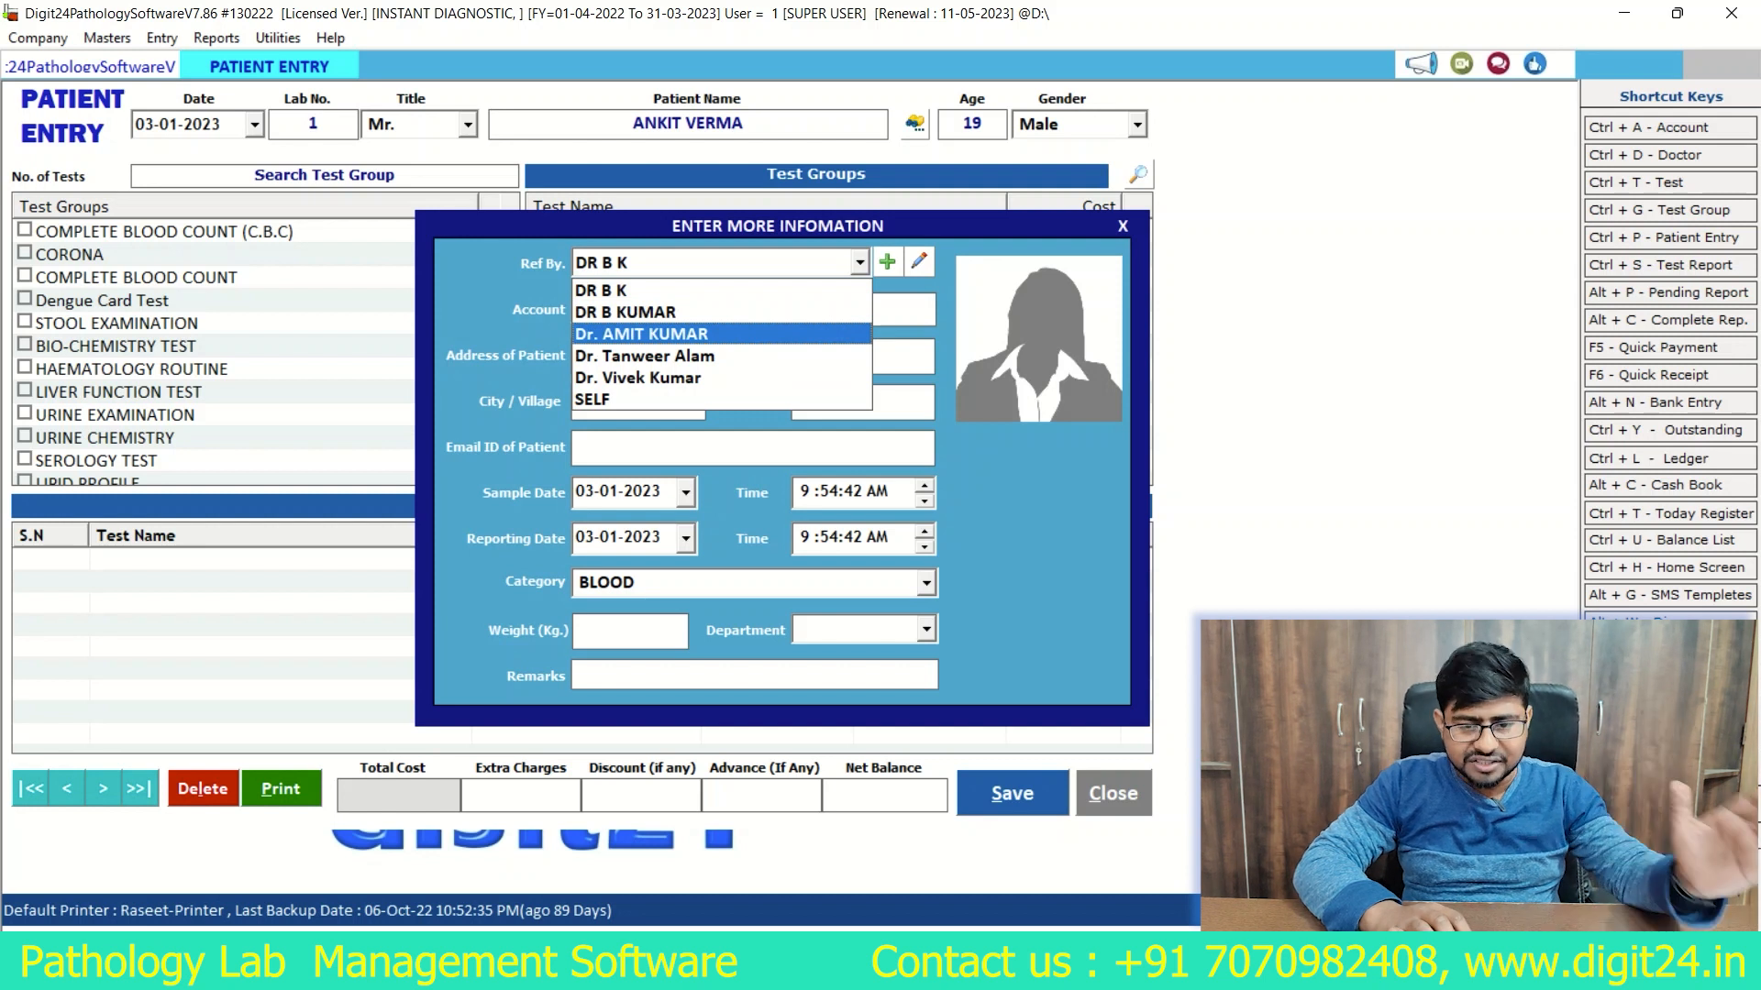
pyautogui.press('Up')
pyautogui.press('Up')
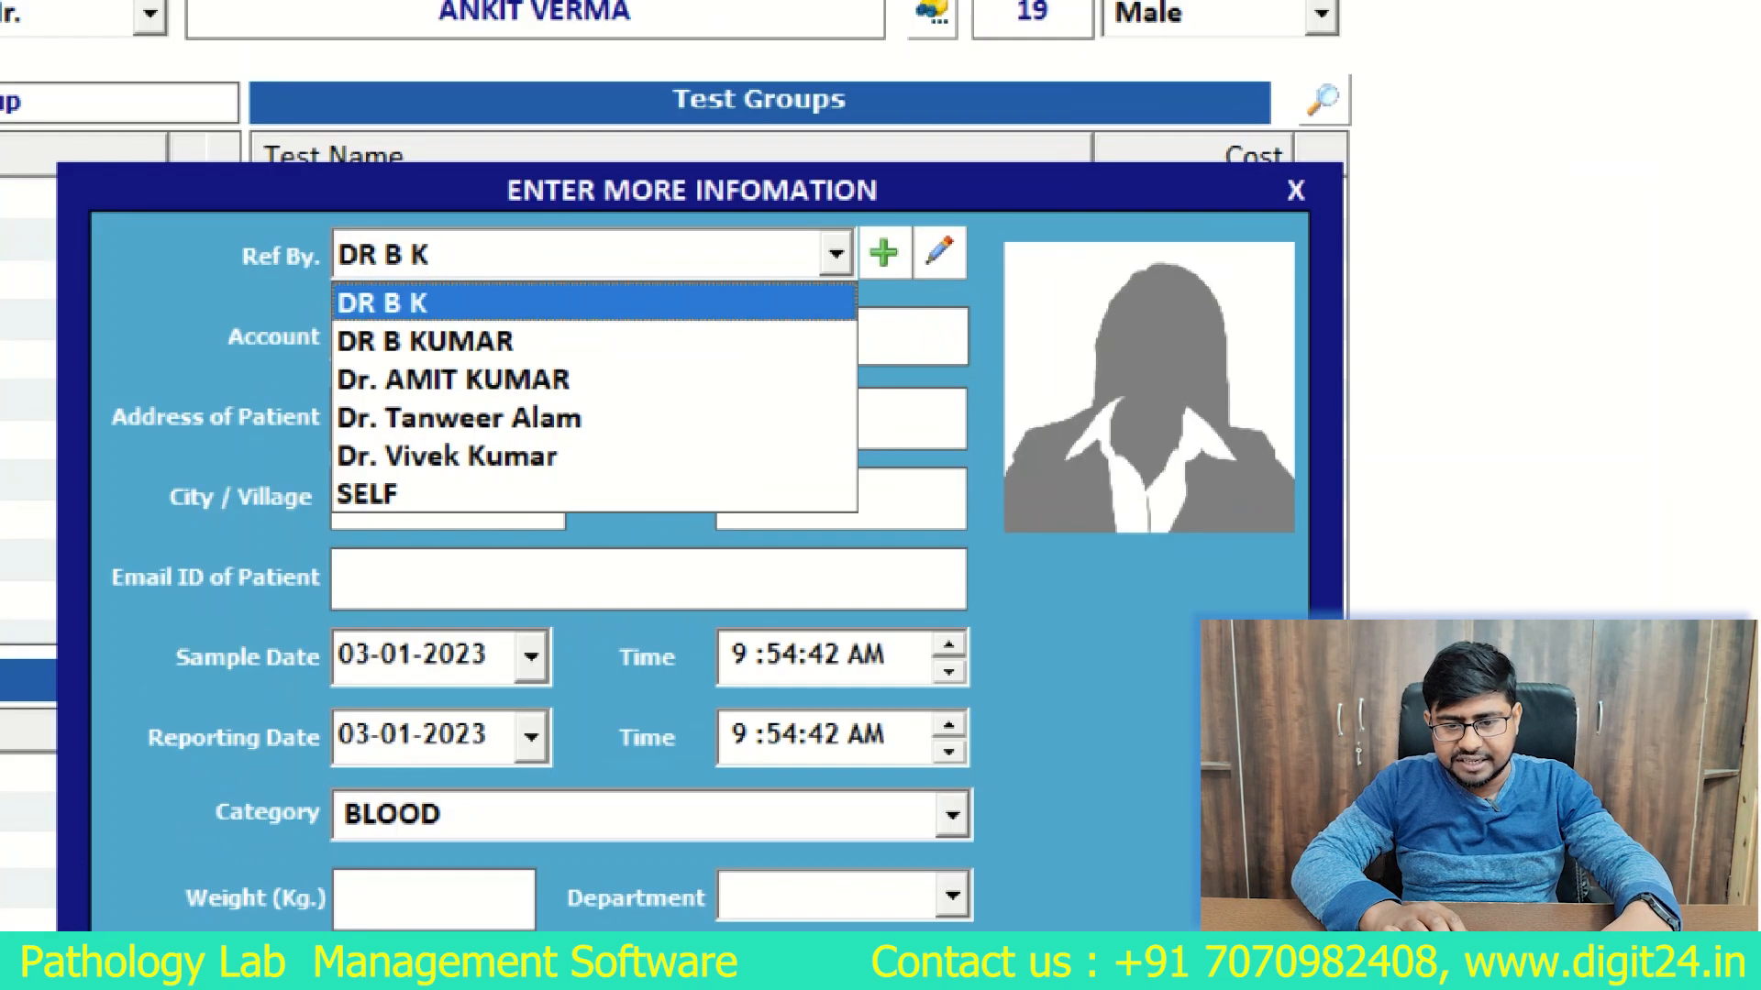
pyautogui.press('Return')
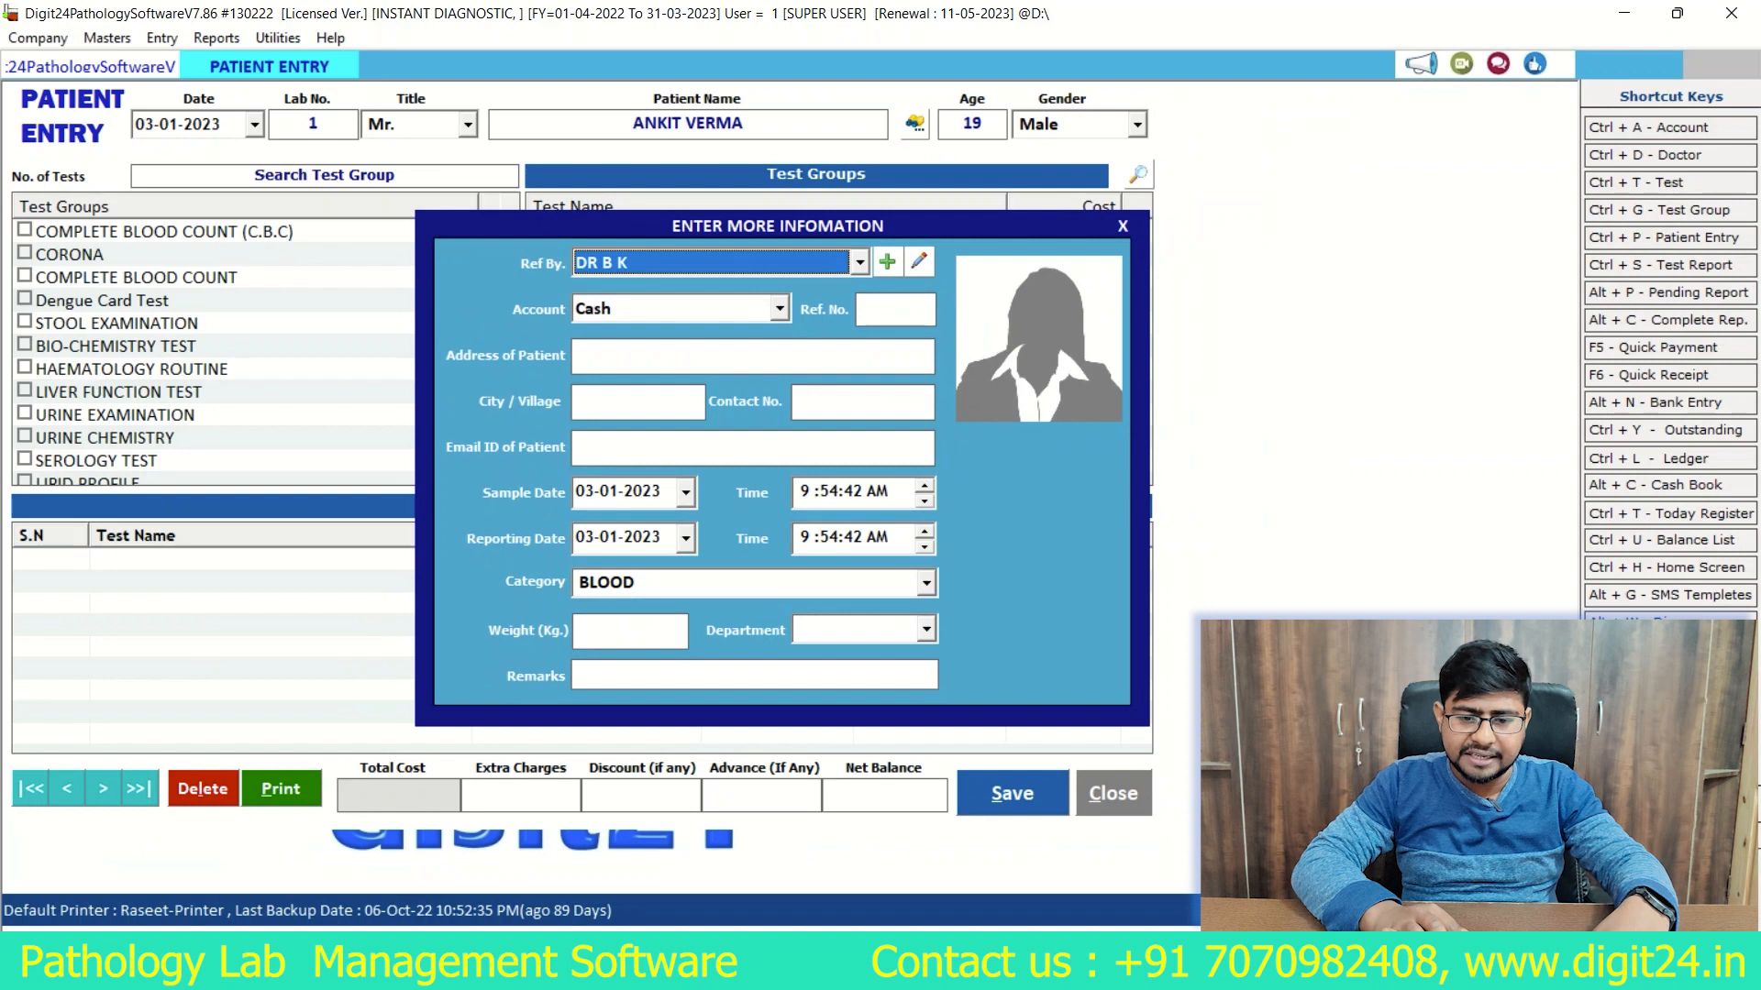
pyautogui.hotkey('alt', 'Down')
pyautogui.press('Down')
pyautogui.press('Down')
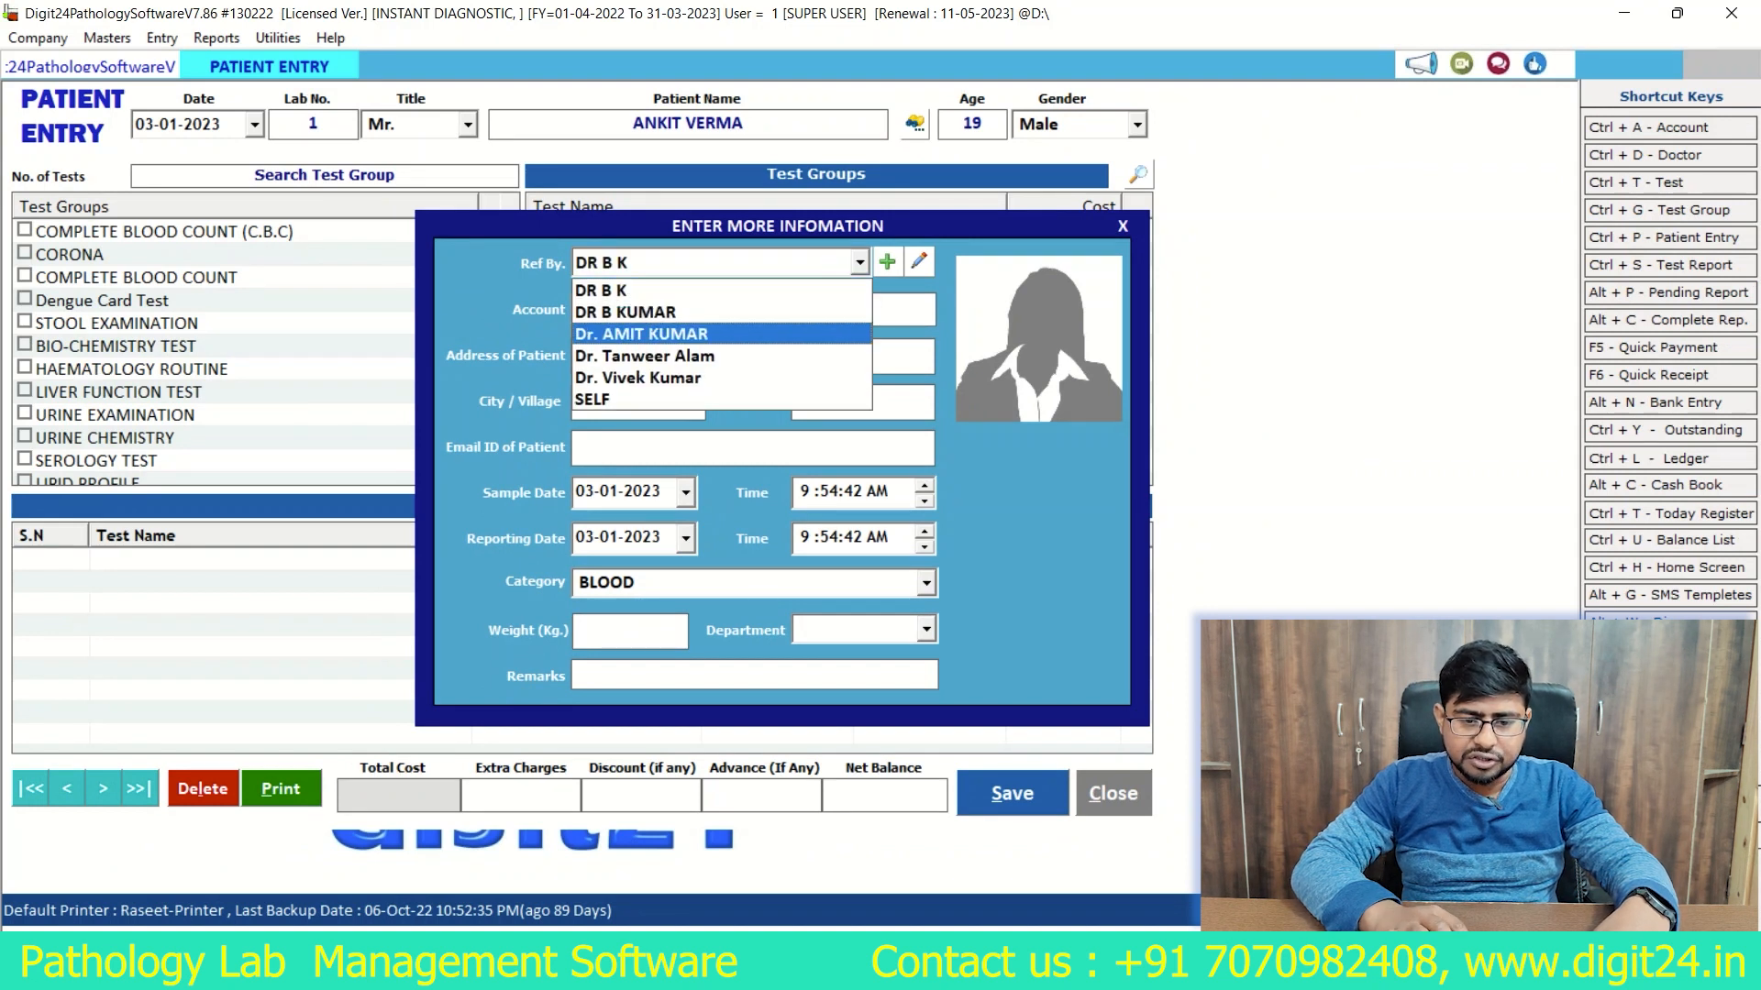
pyautogui.press('Return')
# Step: Keep the Cash account, default sample and reporting dates and BLOOD category, leave the optional details blank, and finish the additional information
pyautogui.press('Return')
pyautogui.press('Return')
pyautogui.press('Return')
pyautogui.press('Return')
pyautogui.press('Return')
pyautogui.press('Return')
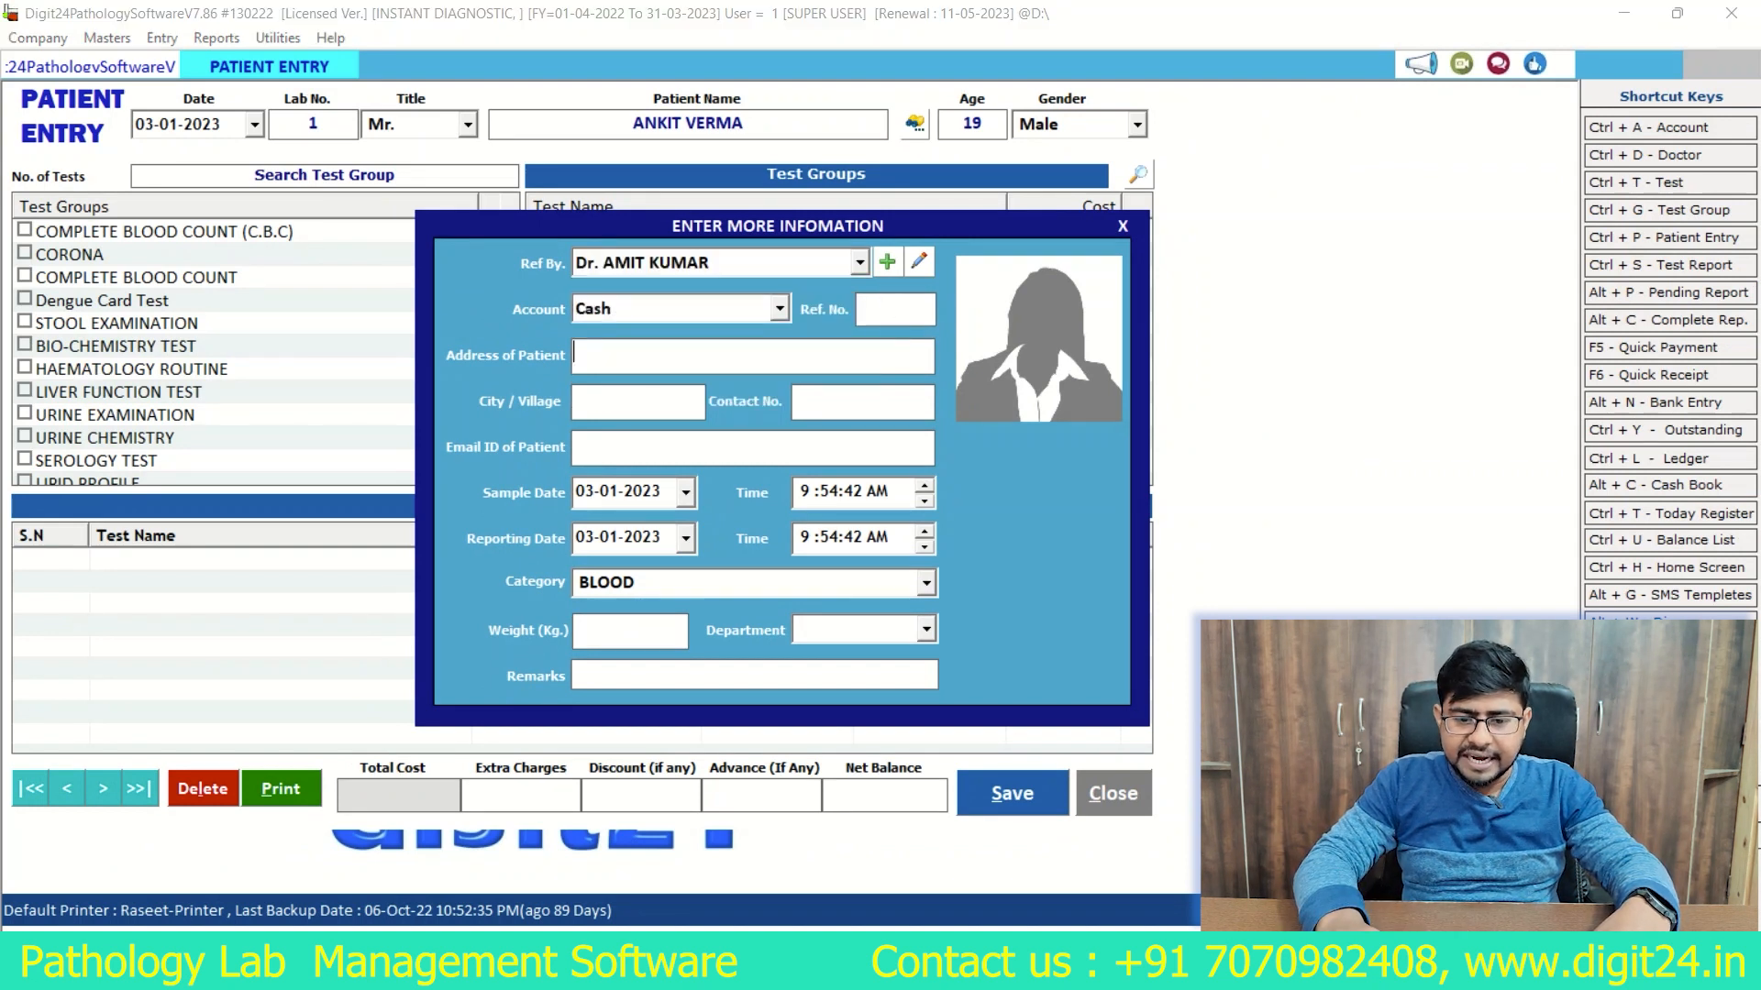
pyautogui.press('Return')
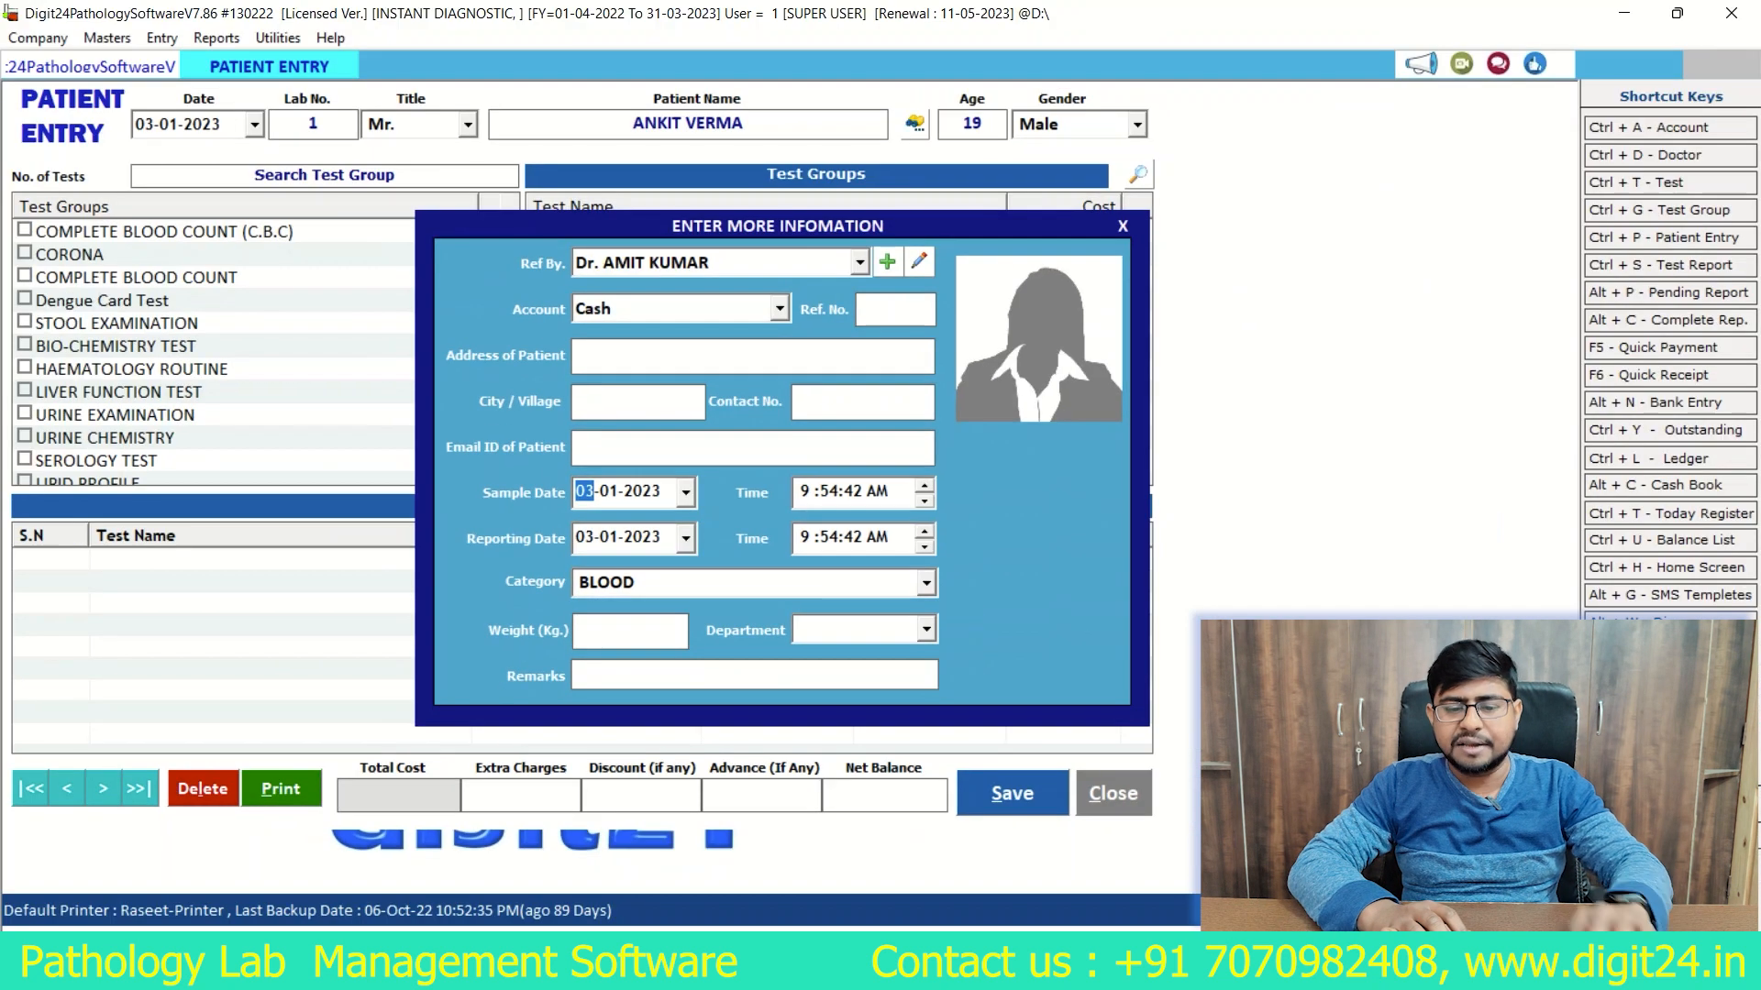
pyautogui.press('Return')
pyautogui.press('Return')
pyautogui.press('Return')
pyautogui.press('Return')
pyautogui.press('Return')
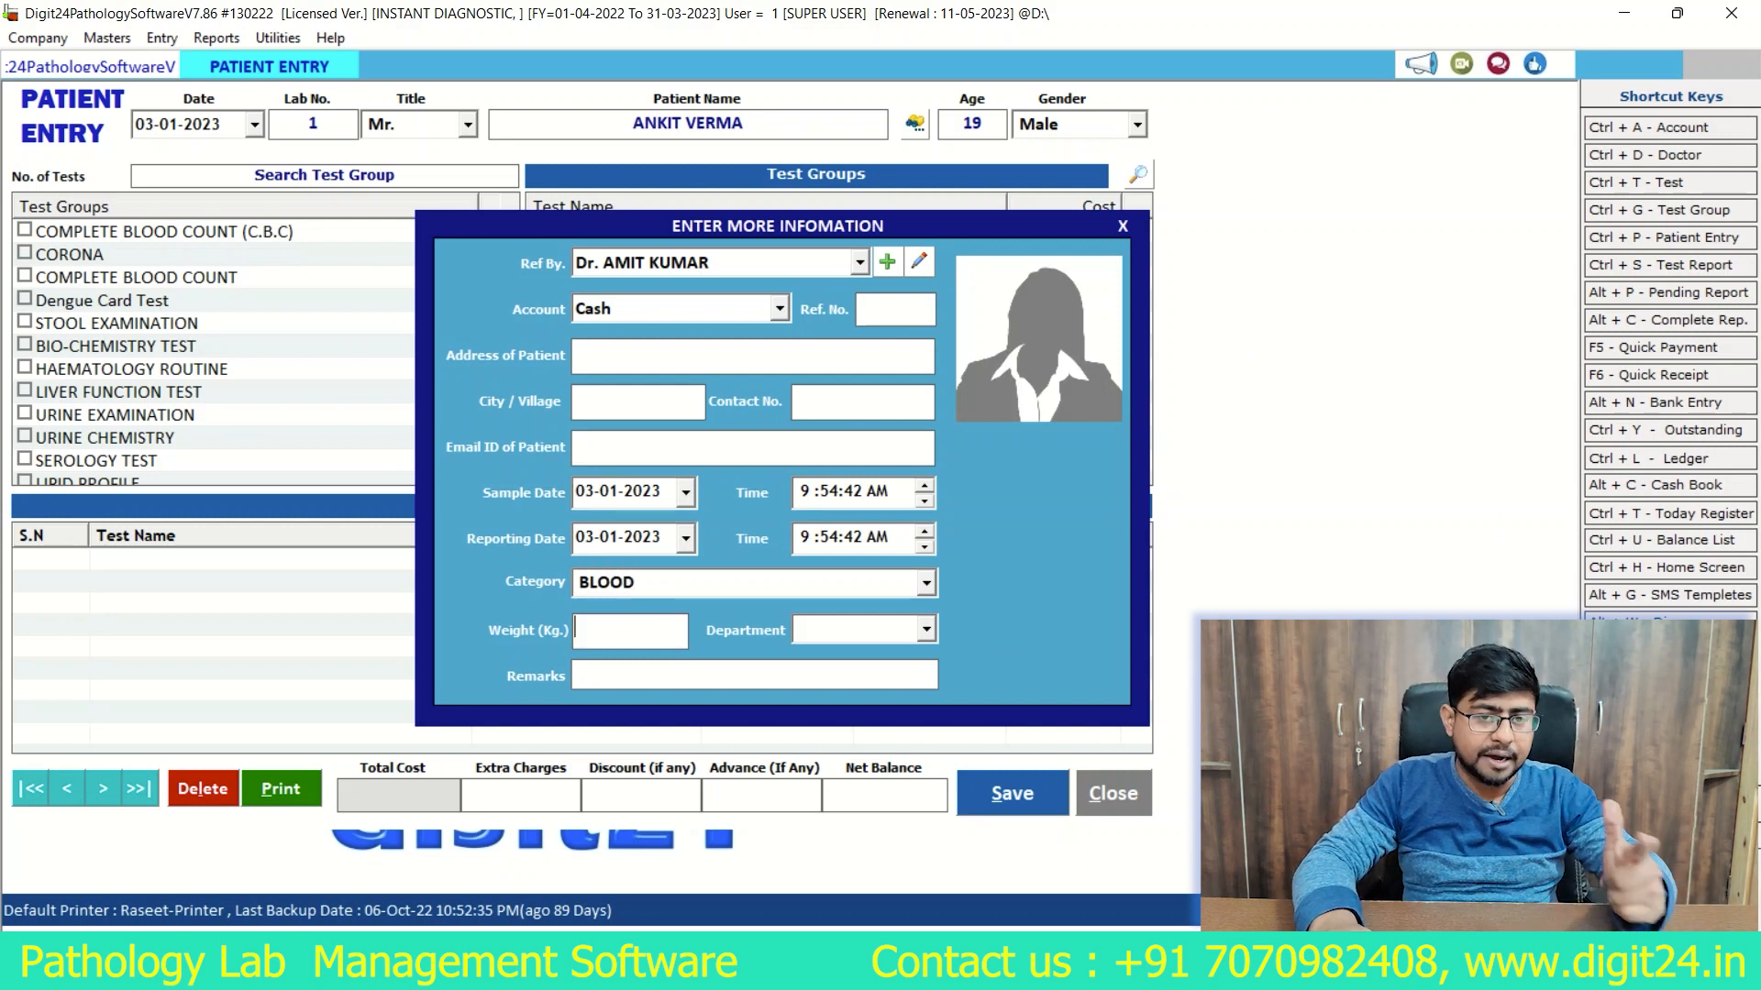
pyautogui.press('Return')
pyautogui.press('Return')
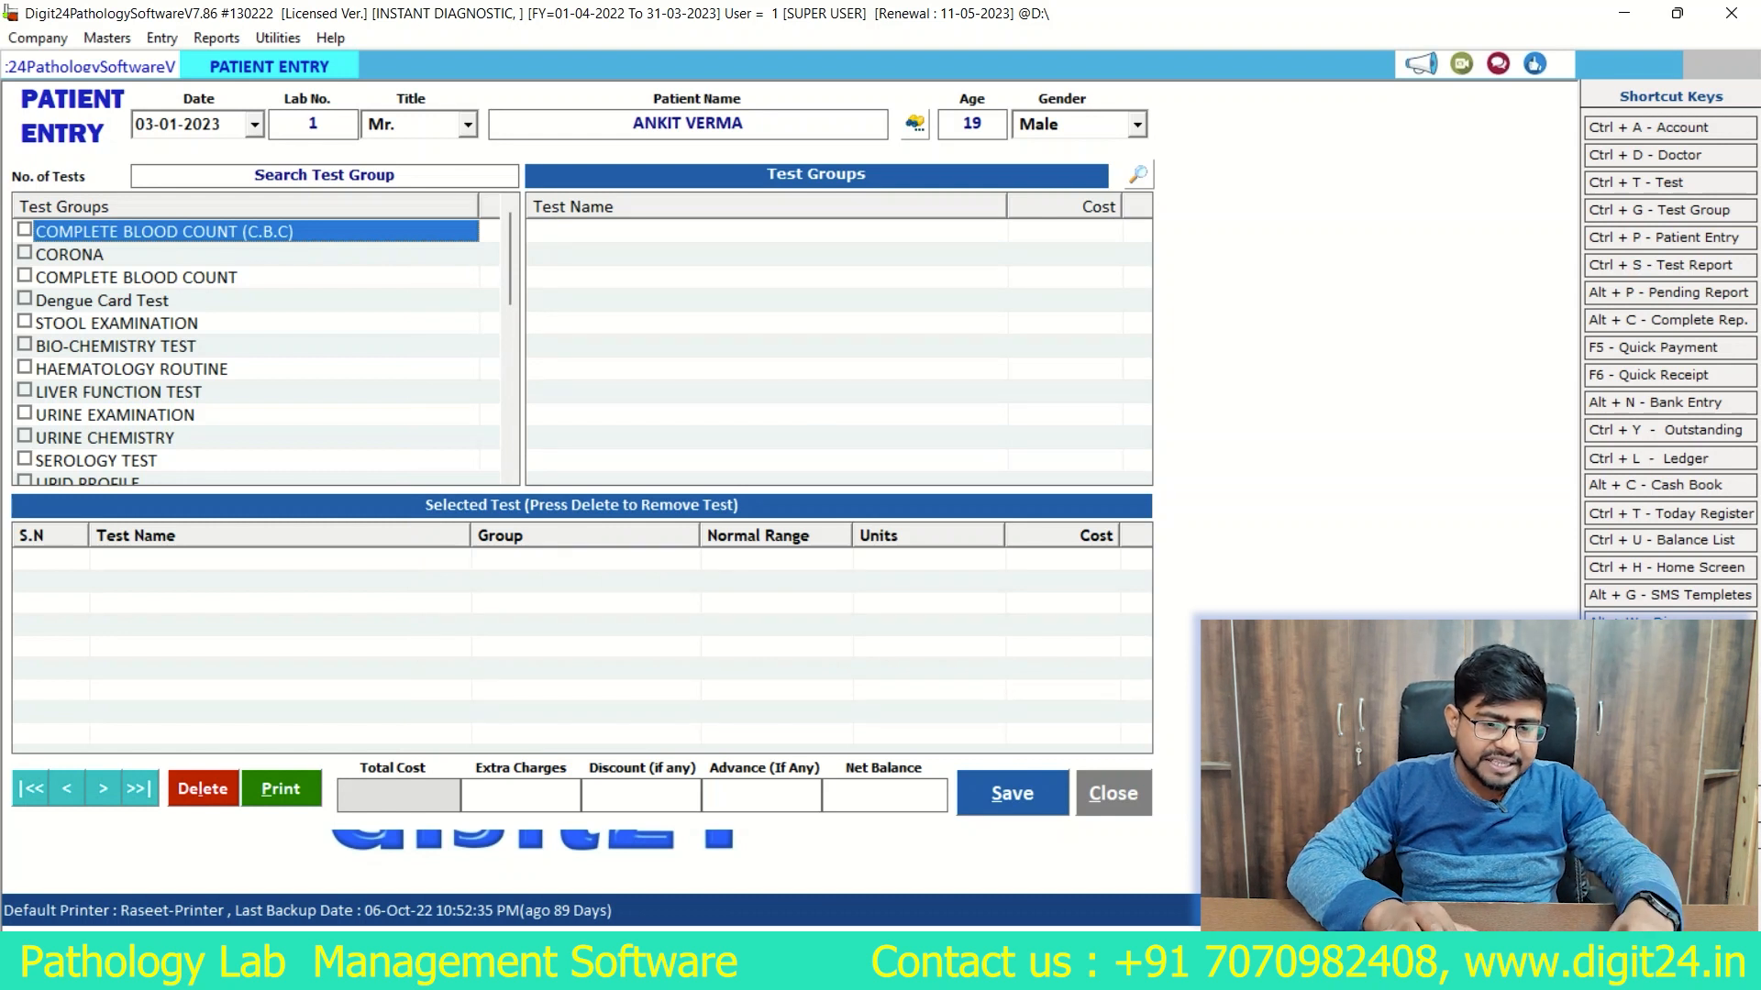
# Step: Look through the test groups and select the LIVER FUNCTION TEST group
pyautogui.scroll(-6, 257, 348)
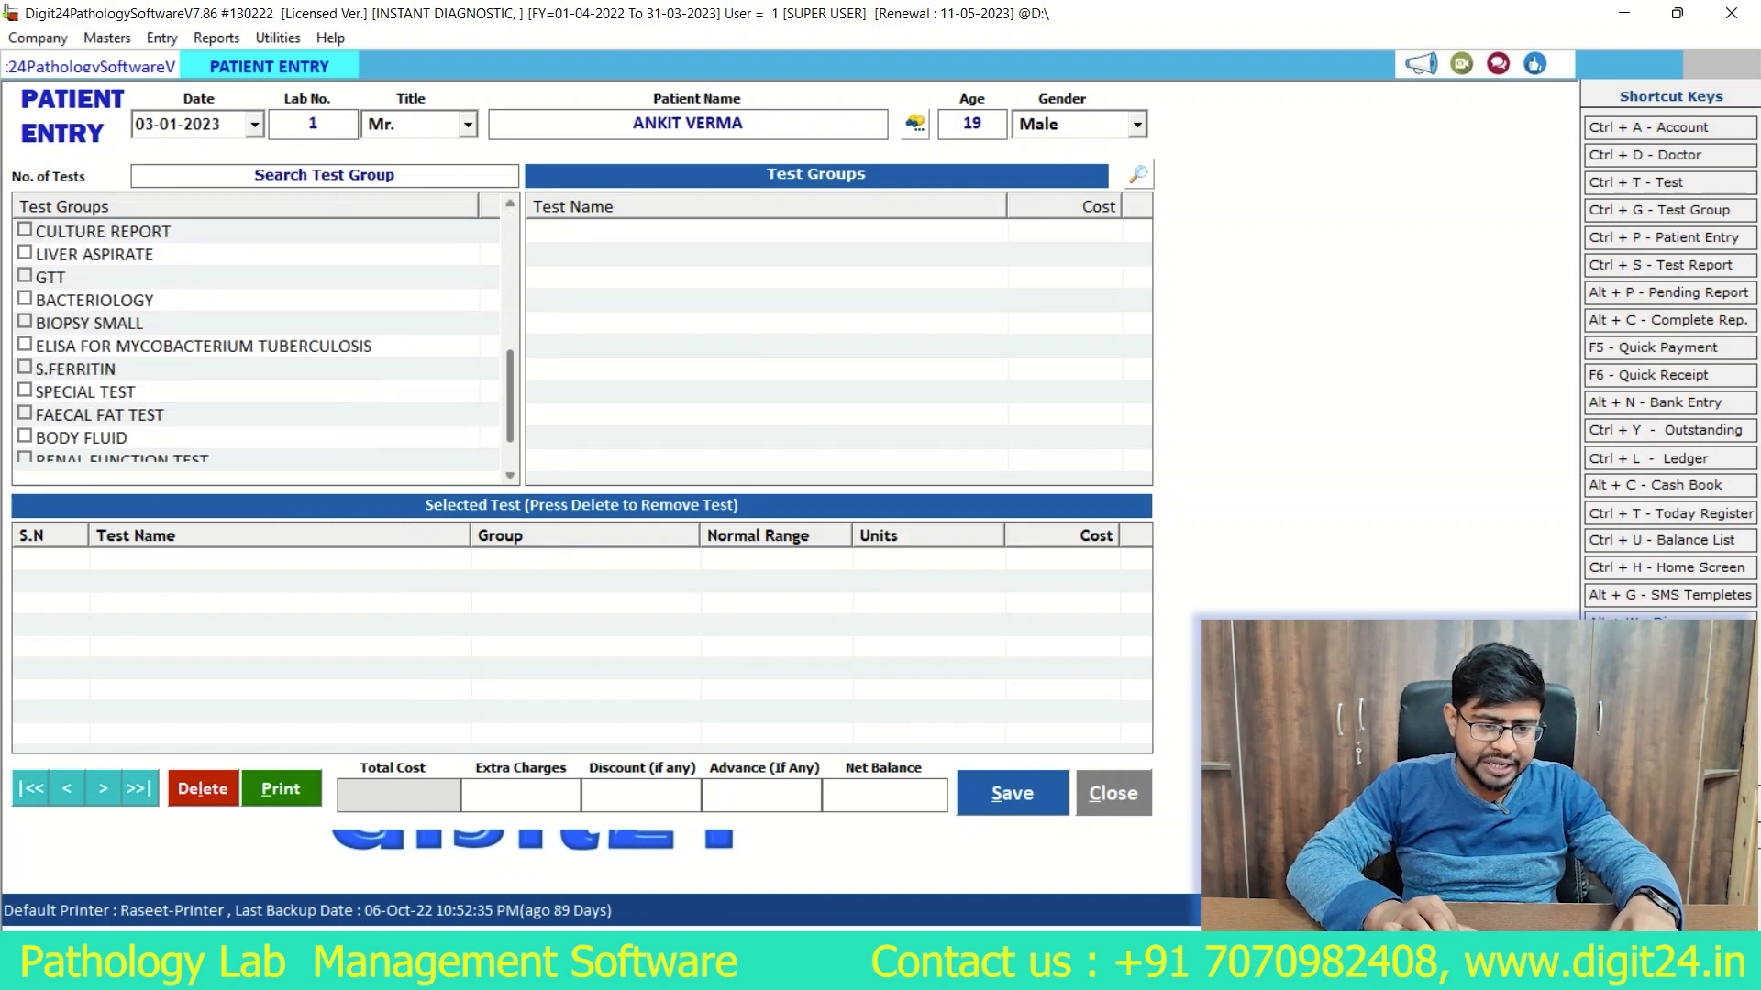
pyautogui.scroll(4, 257, 349)
pyautogui.scroll(2, 266, 353)
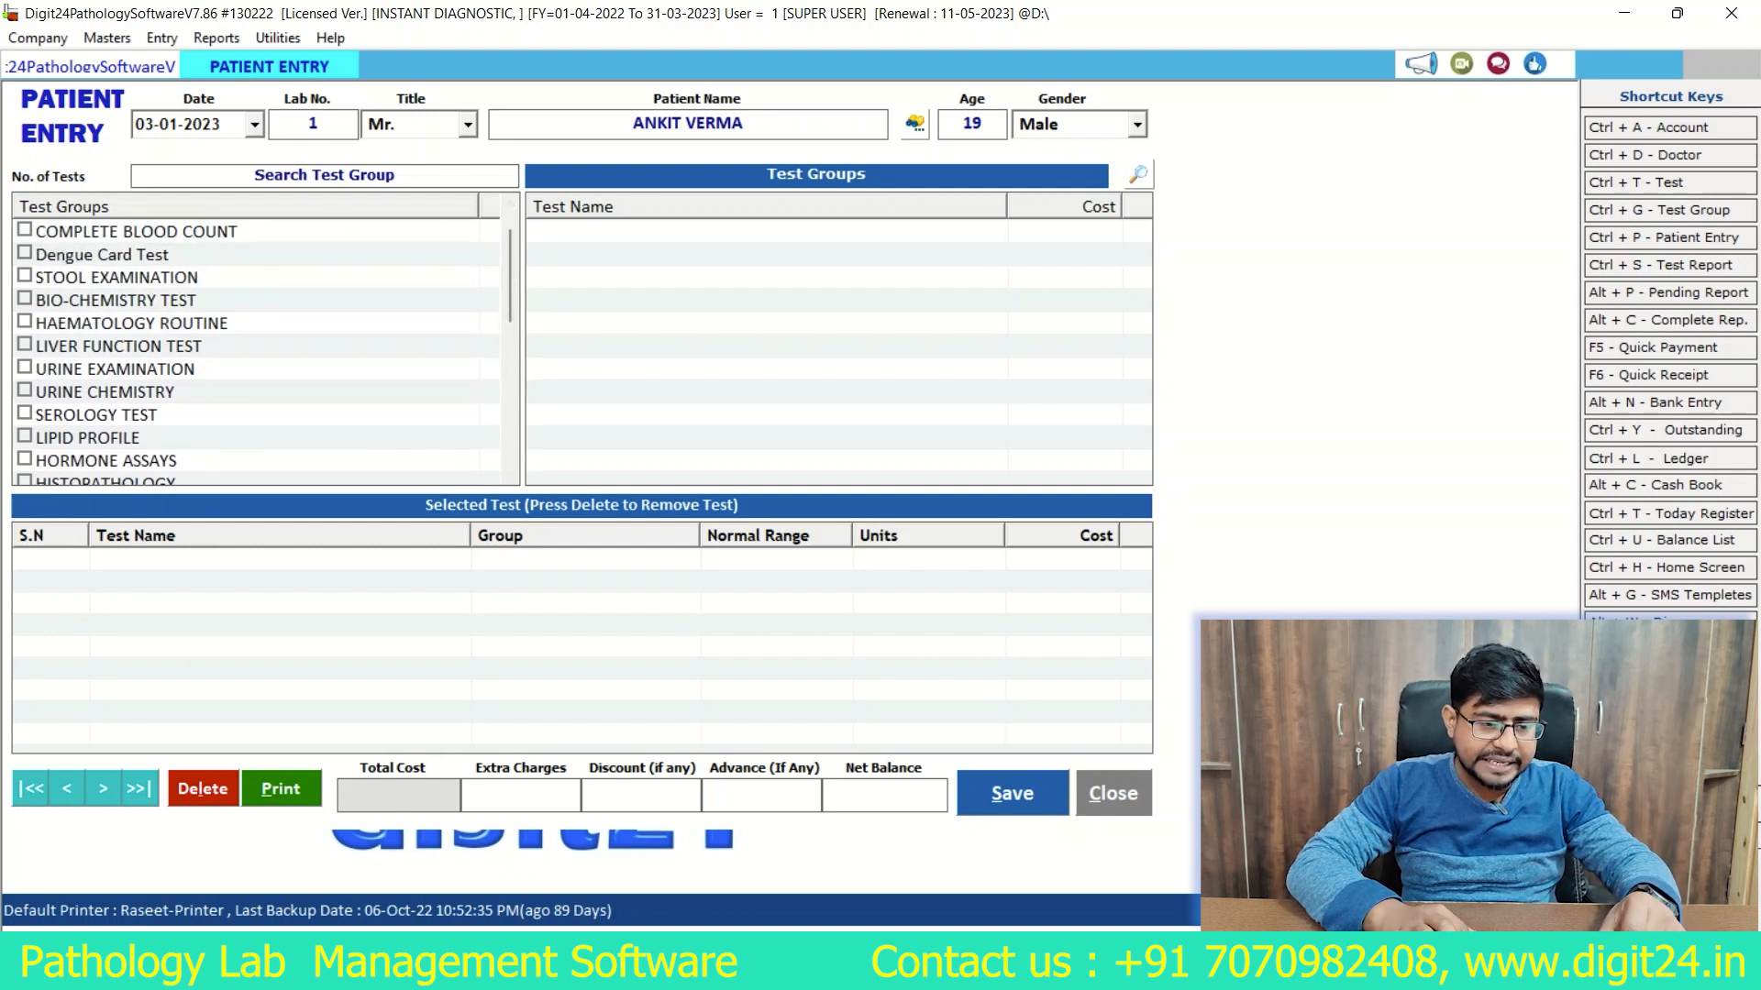
pyautogui.click(24, 345)
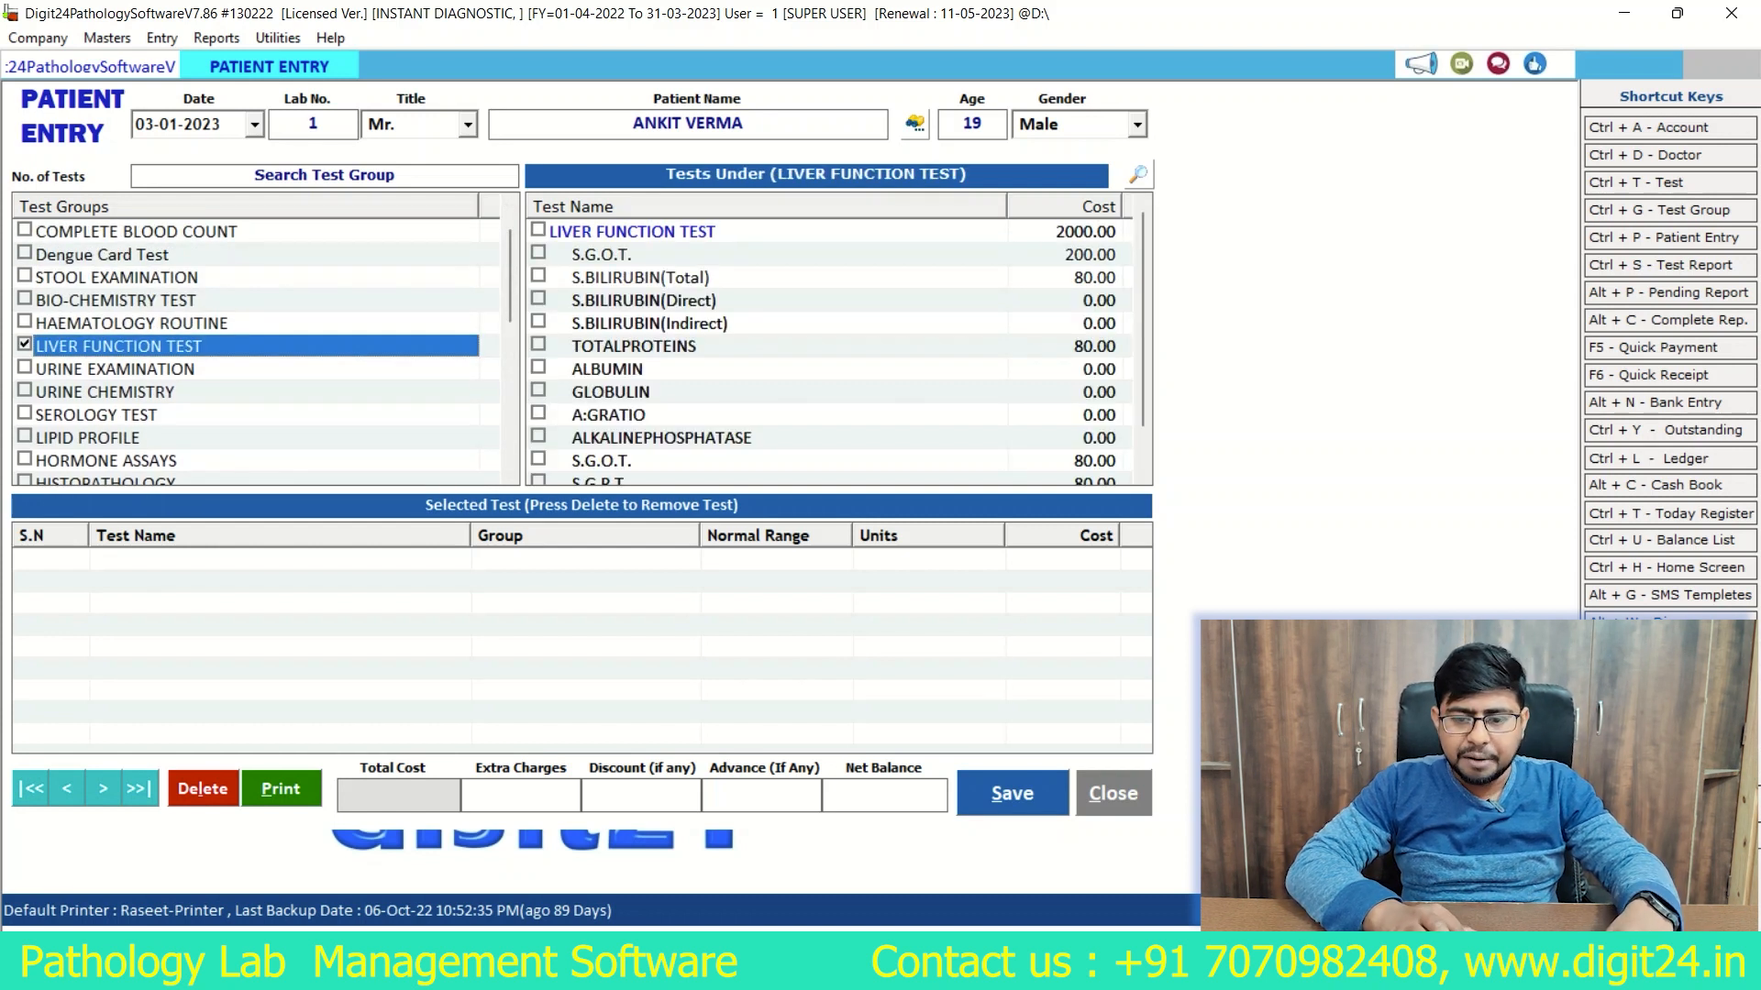
# Step: Add the individual S.G.O.T. (200.00) and S.BILIRUBIN(Total) tests from the liver function group to the patient entry
pyautogui.scroll(-1, 826, 353)
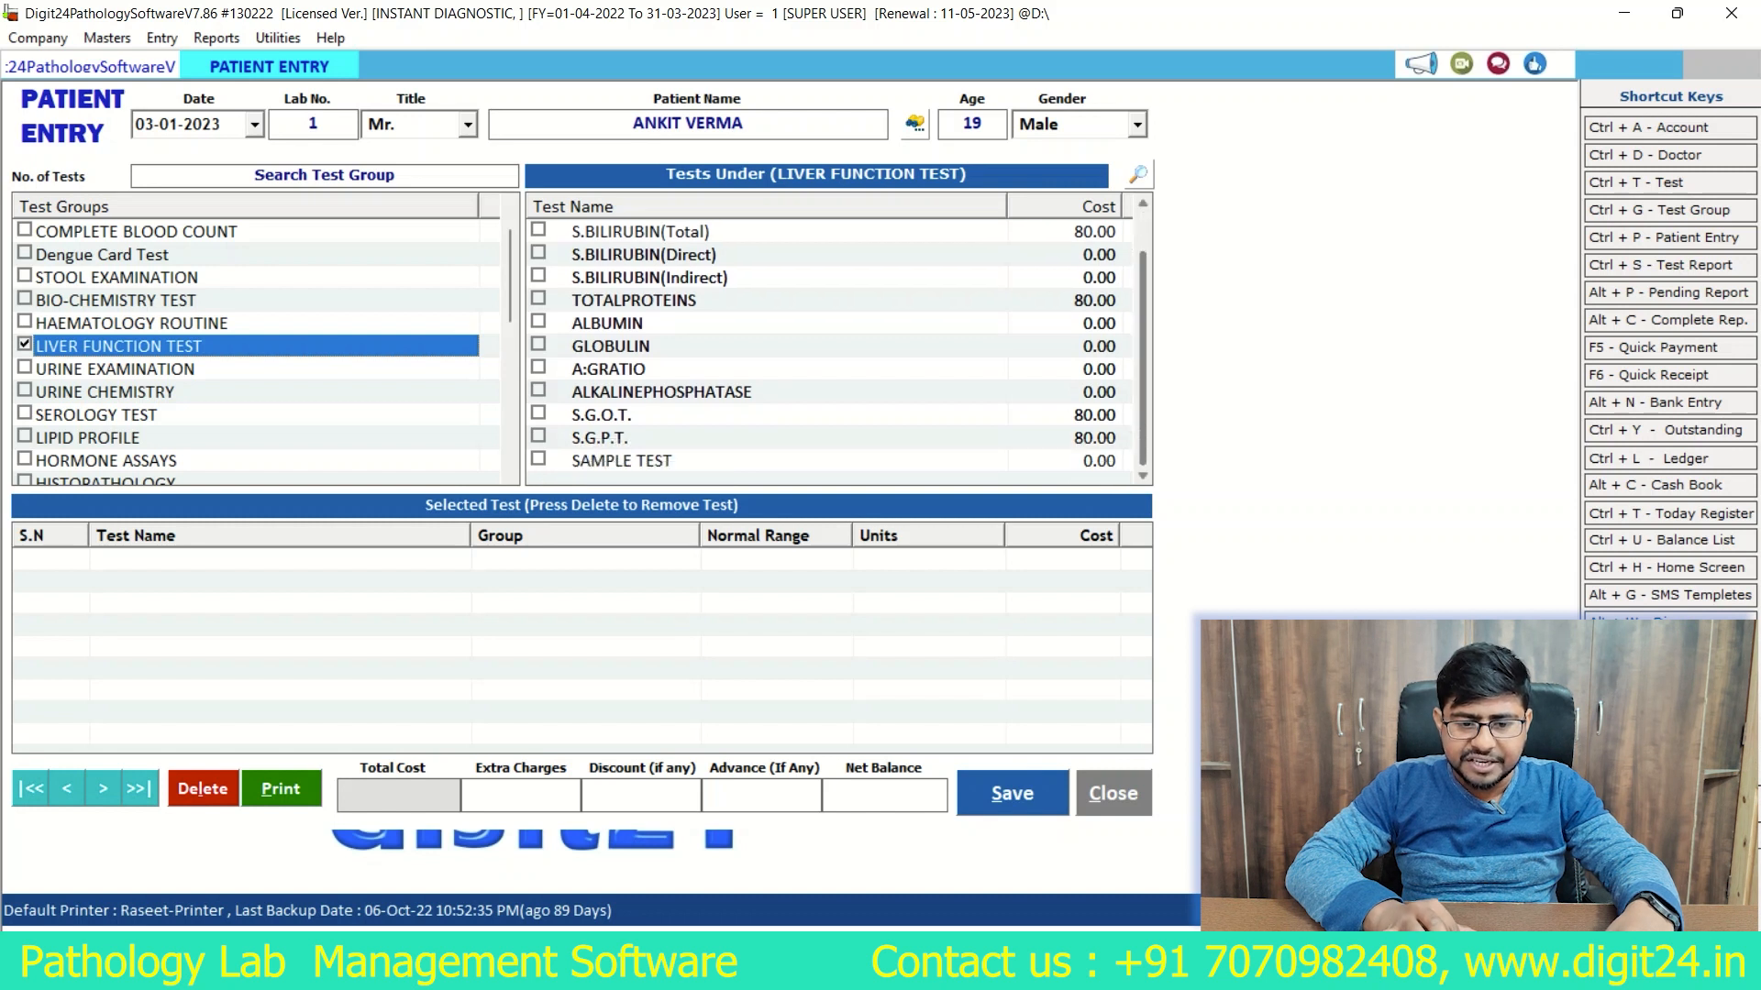
pyautogui.scroll(1, 651, 300)
pyautogui.click(651, 300)
pyautogui.click(538, 252)
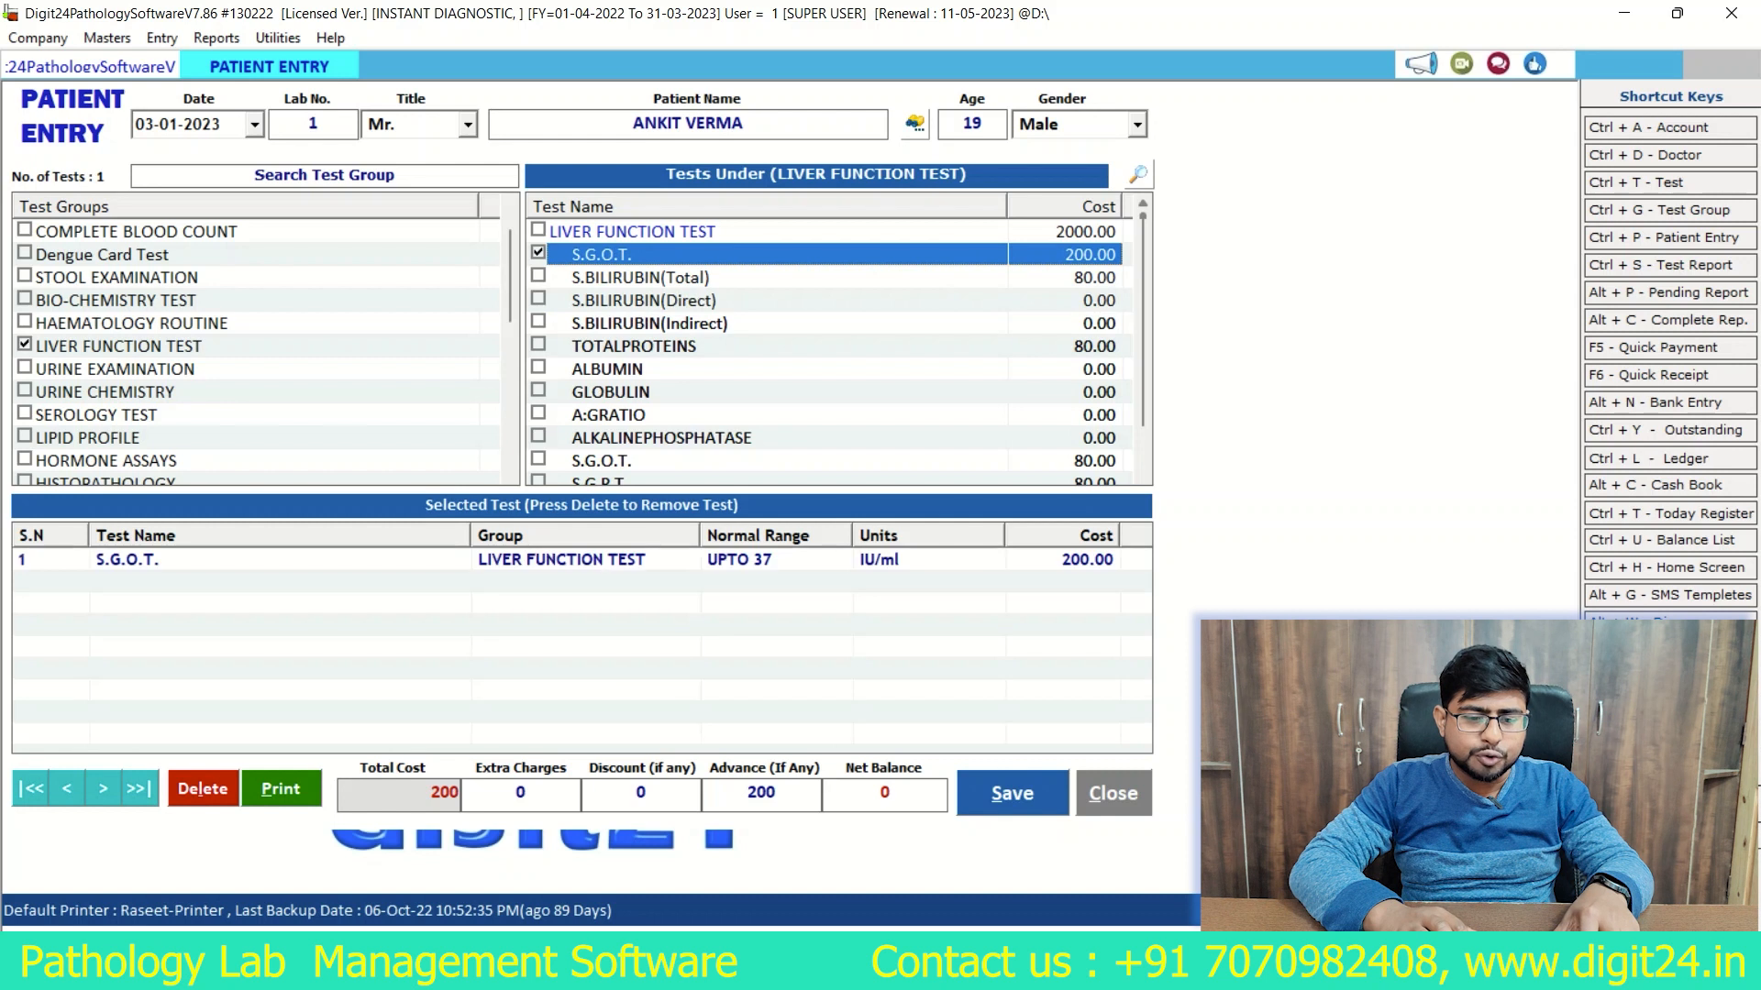
pyautogui.click(538, 275)
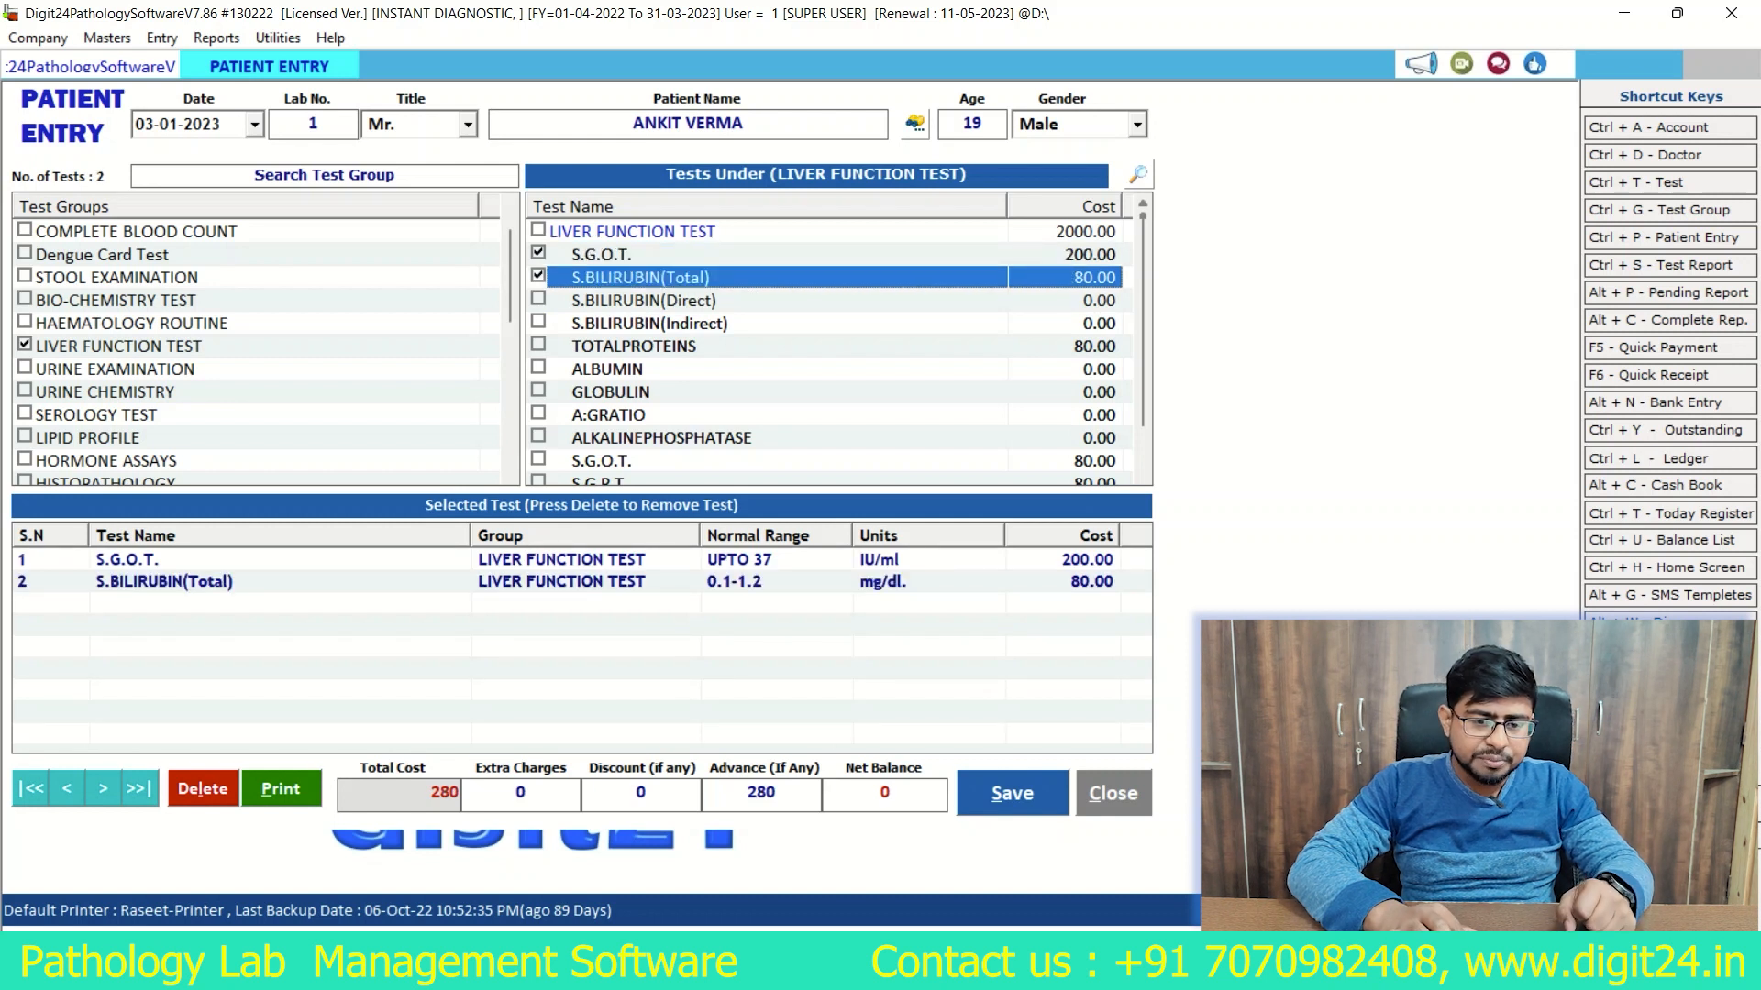
# Step: Add the complete LIVER FUNCTION TEST profile for the patient and review the selected tests
pyautogui.click(601, 255)
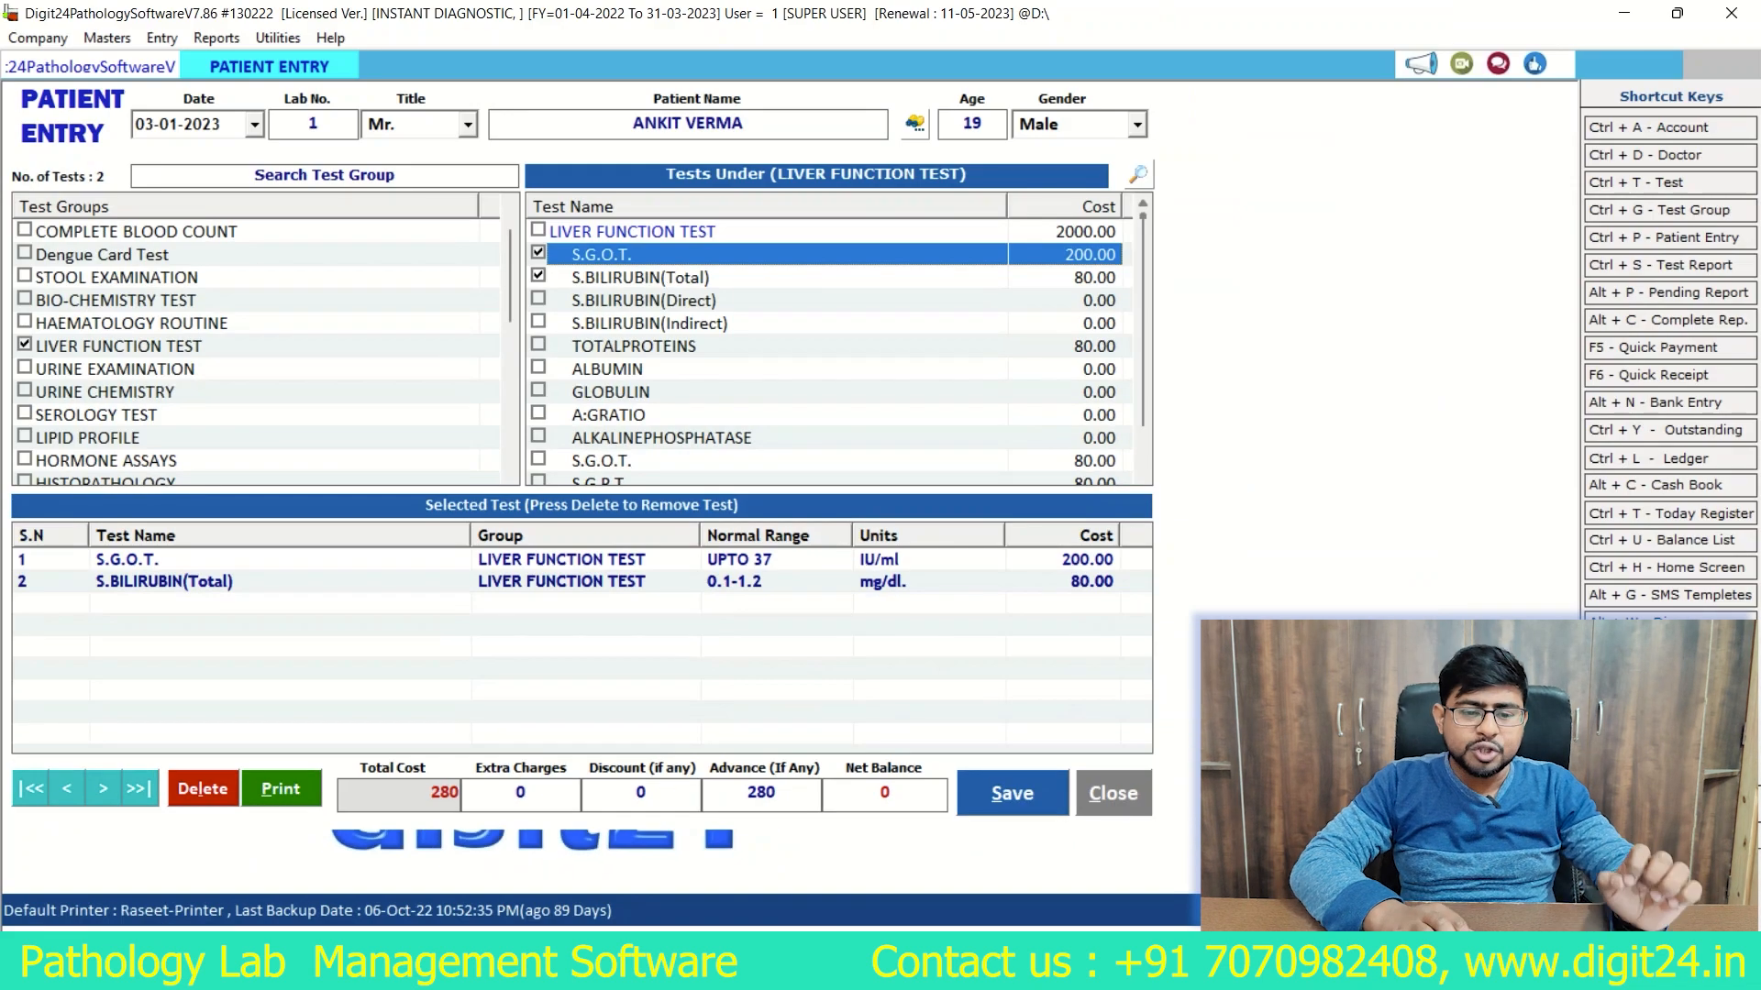
pyautogui.click(634, 347)
pyautogui.click(538, 230)
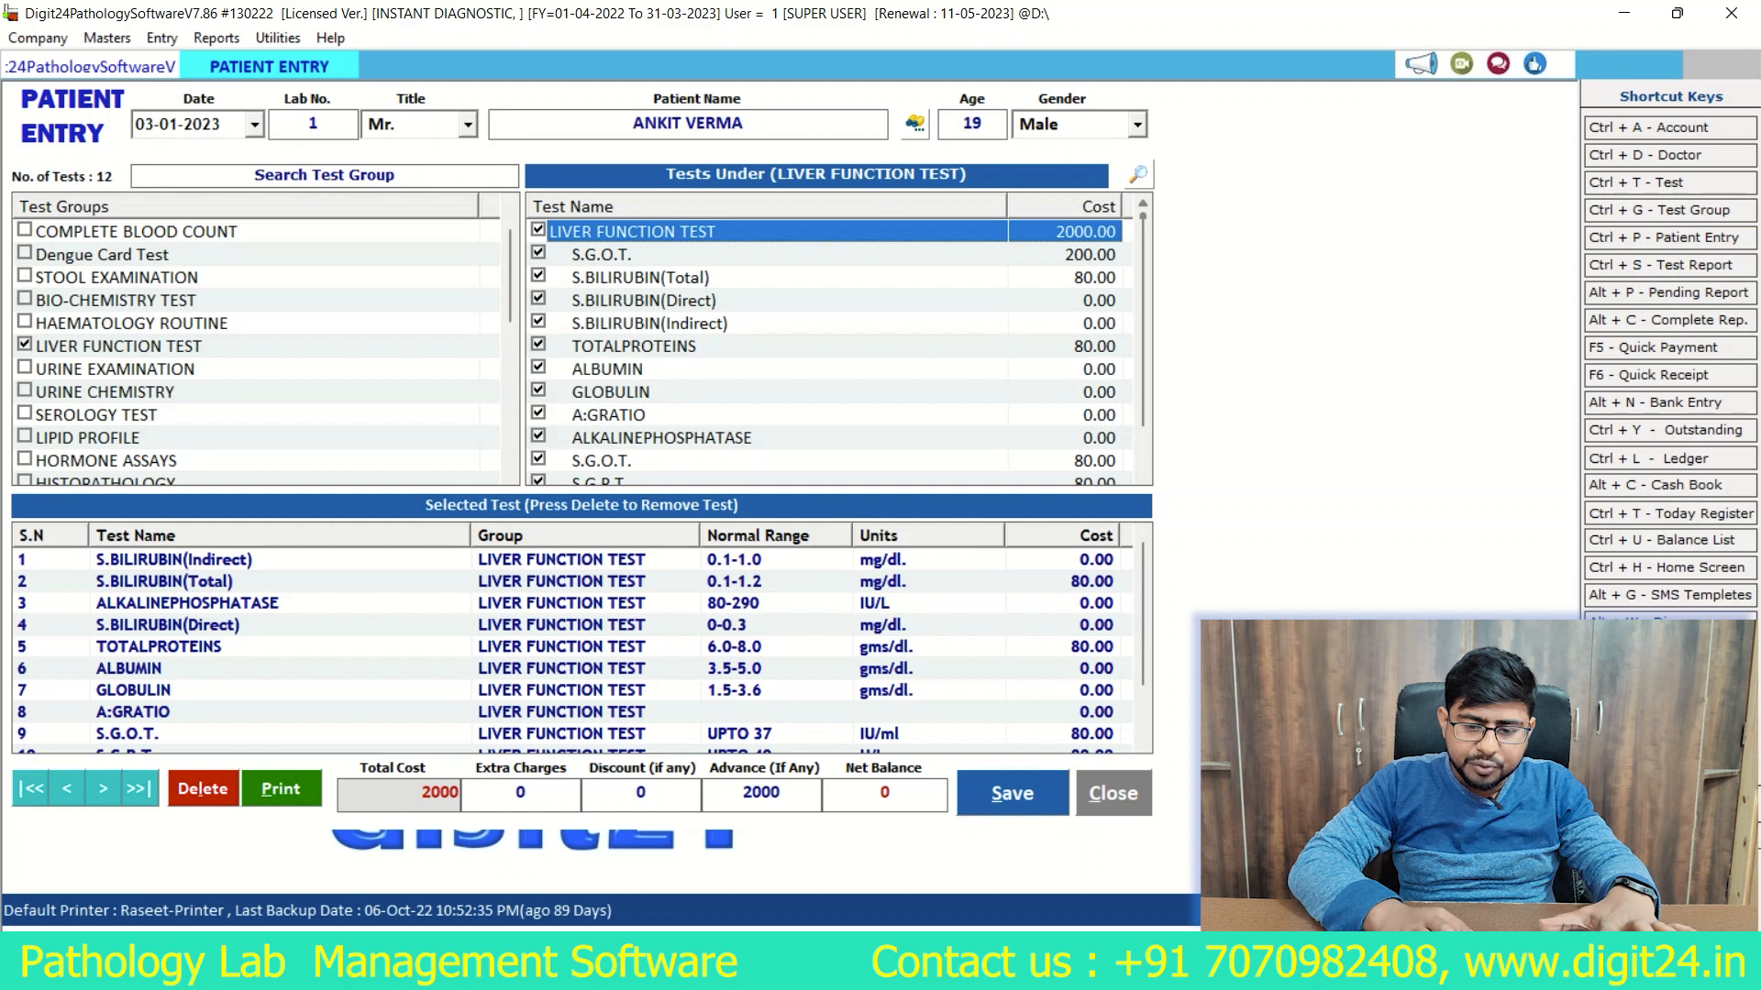
pyautogui.scroll(-1, 581, 647)
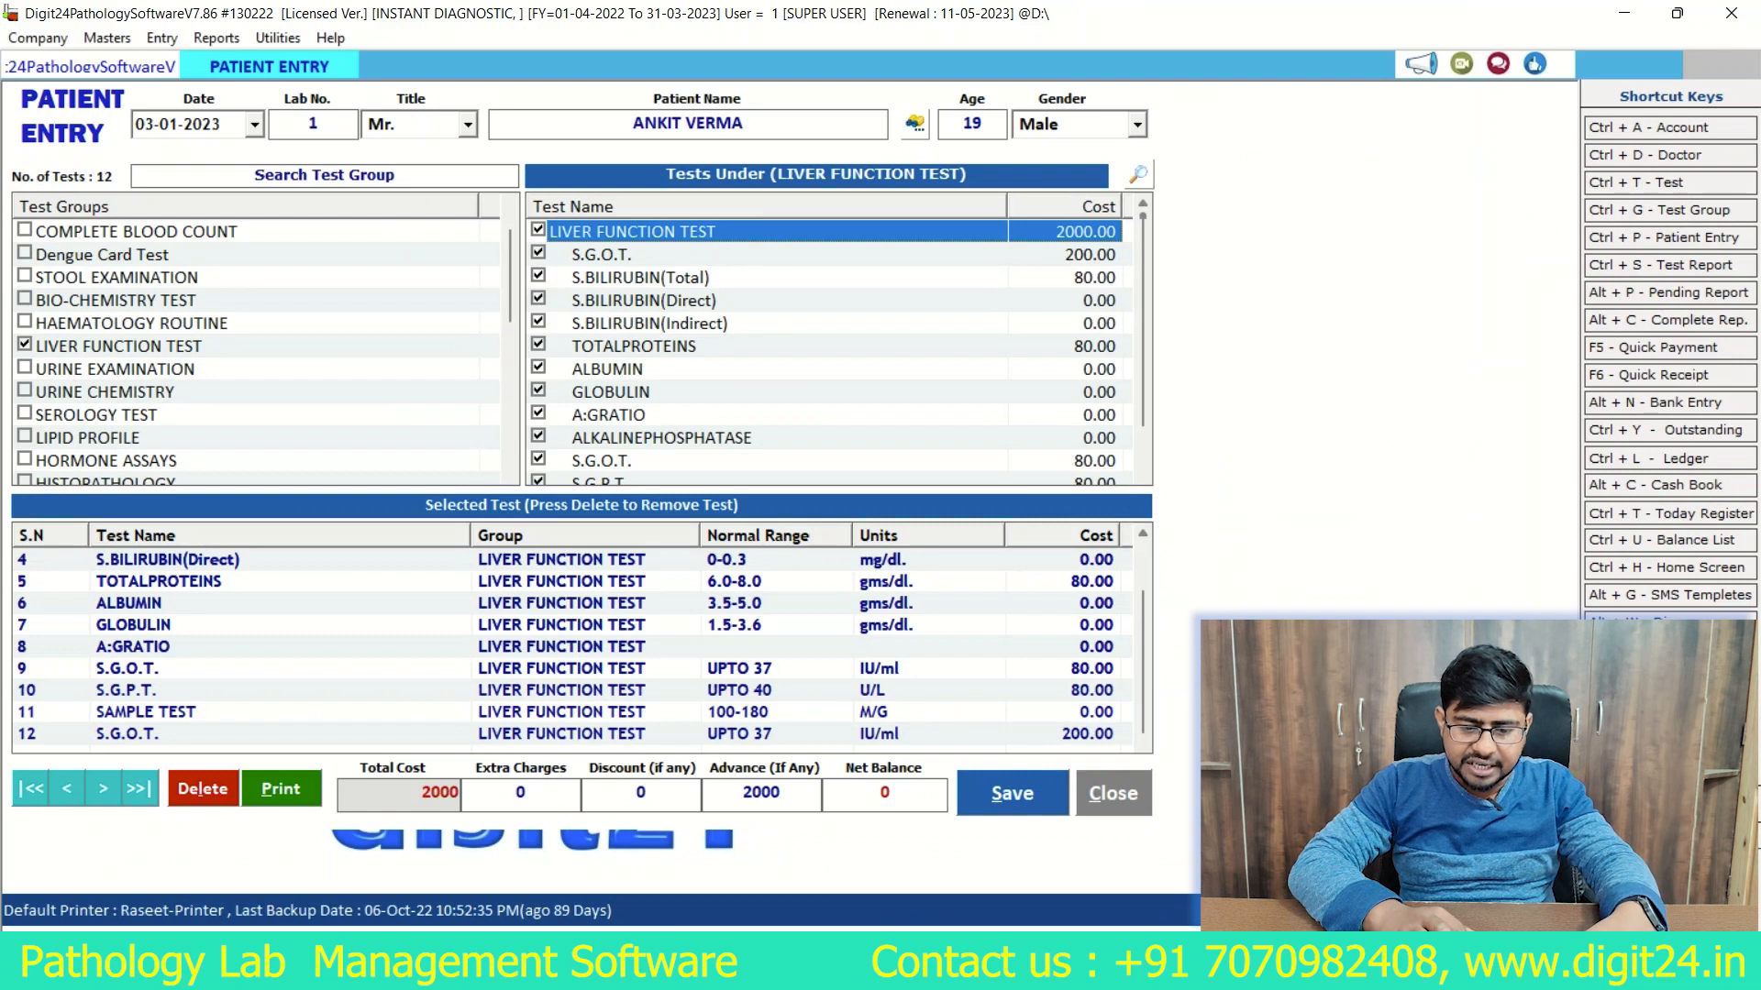
# Step: Set the advance payment to 1000, check the net balance, and save the patient entry
pyautogui.doubleClick(761, 793)
pyautogui.write('1000')
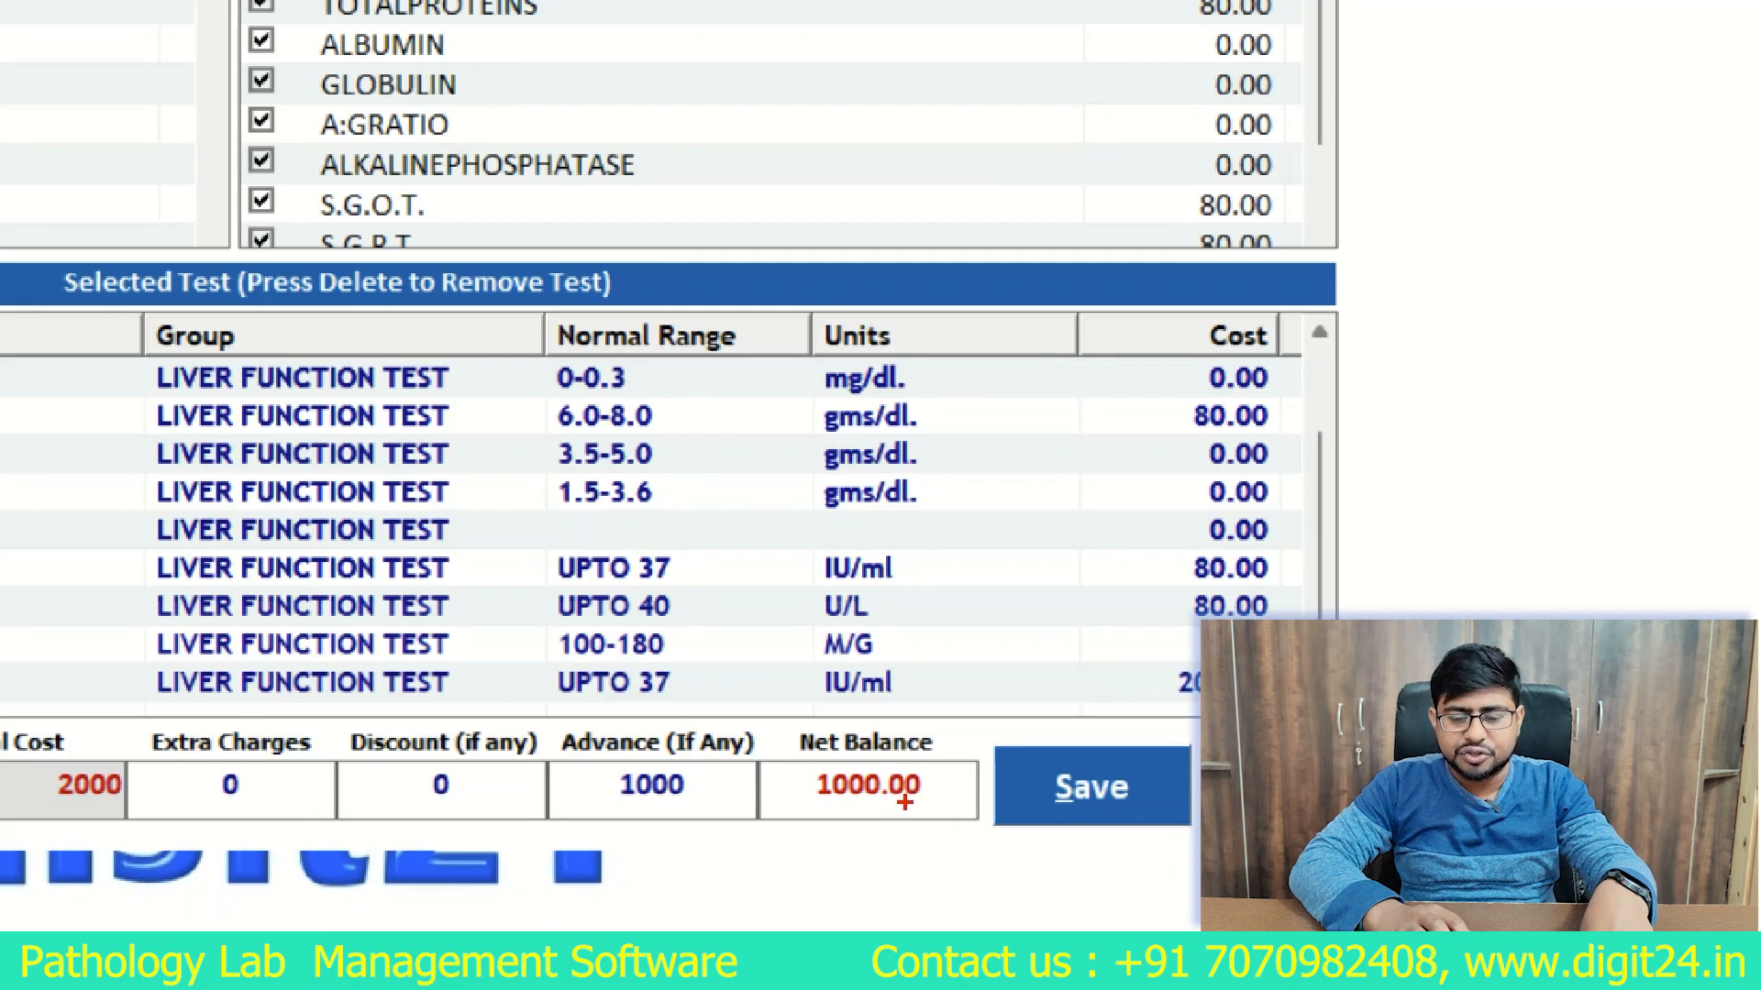
pyautogui.moveTo(906, 802)
pyautogui.mouseDown()
pyautogui.moveTo(693, 822)
pyautogui.moveTo(965, 703)
pyautogui.moveTo(766, 712)
pyautogui.mouseUp()
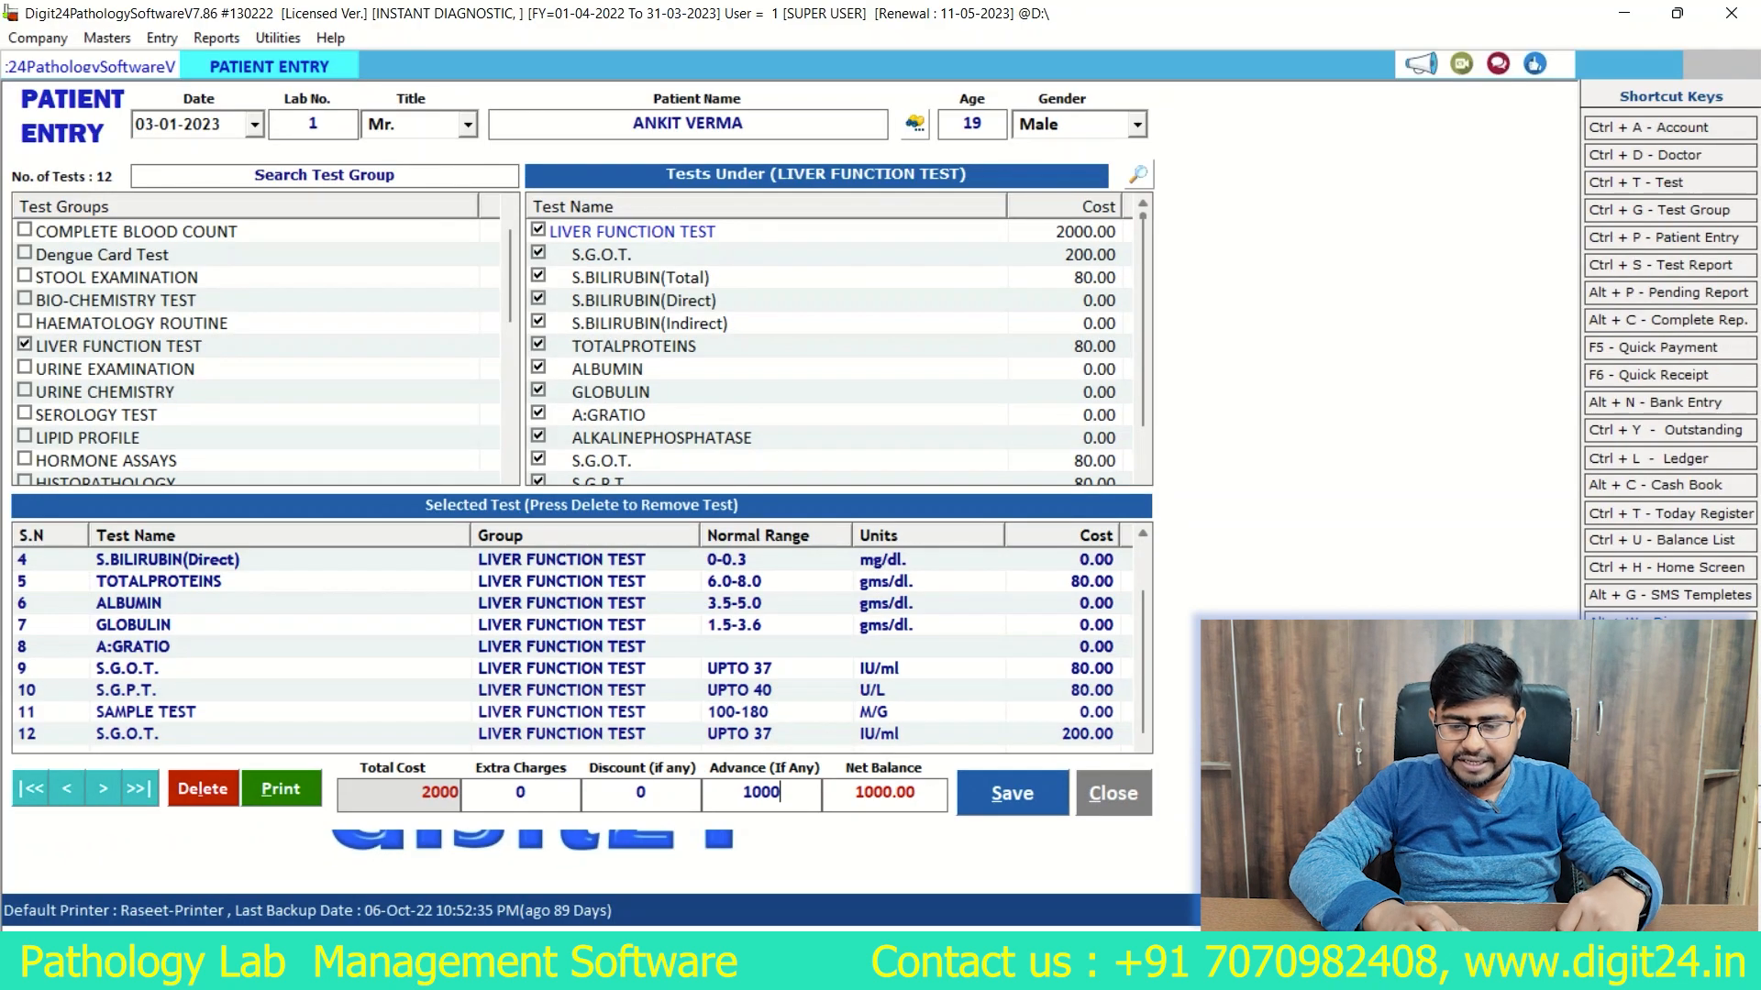
pyautogui.press('Return')
pyautogui.press('Return')
pyautogui.press('Return')
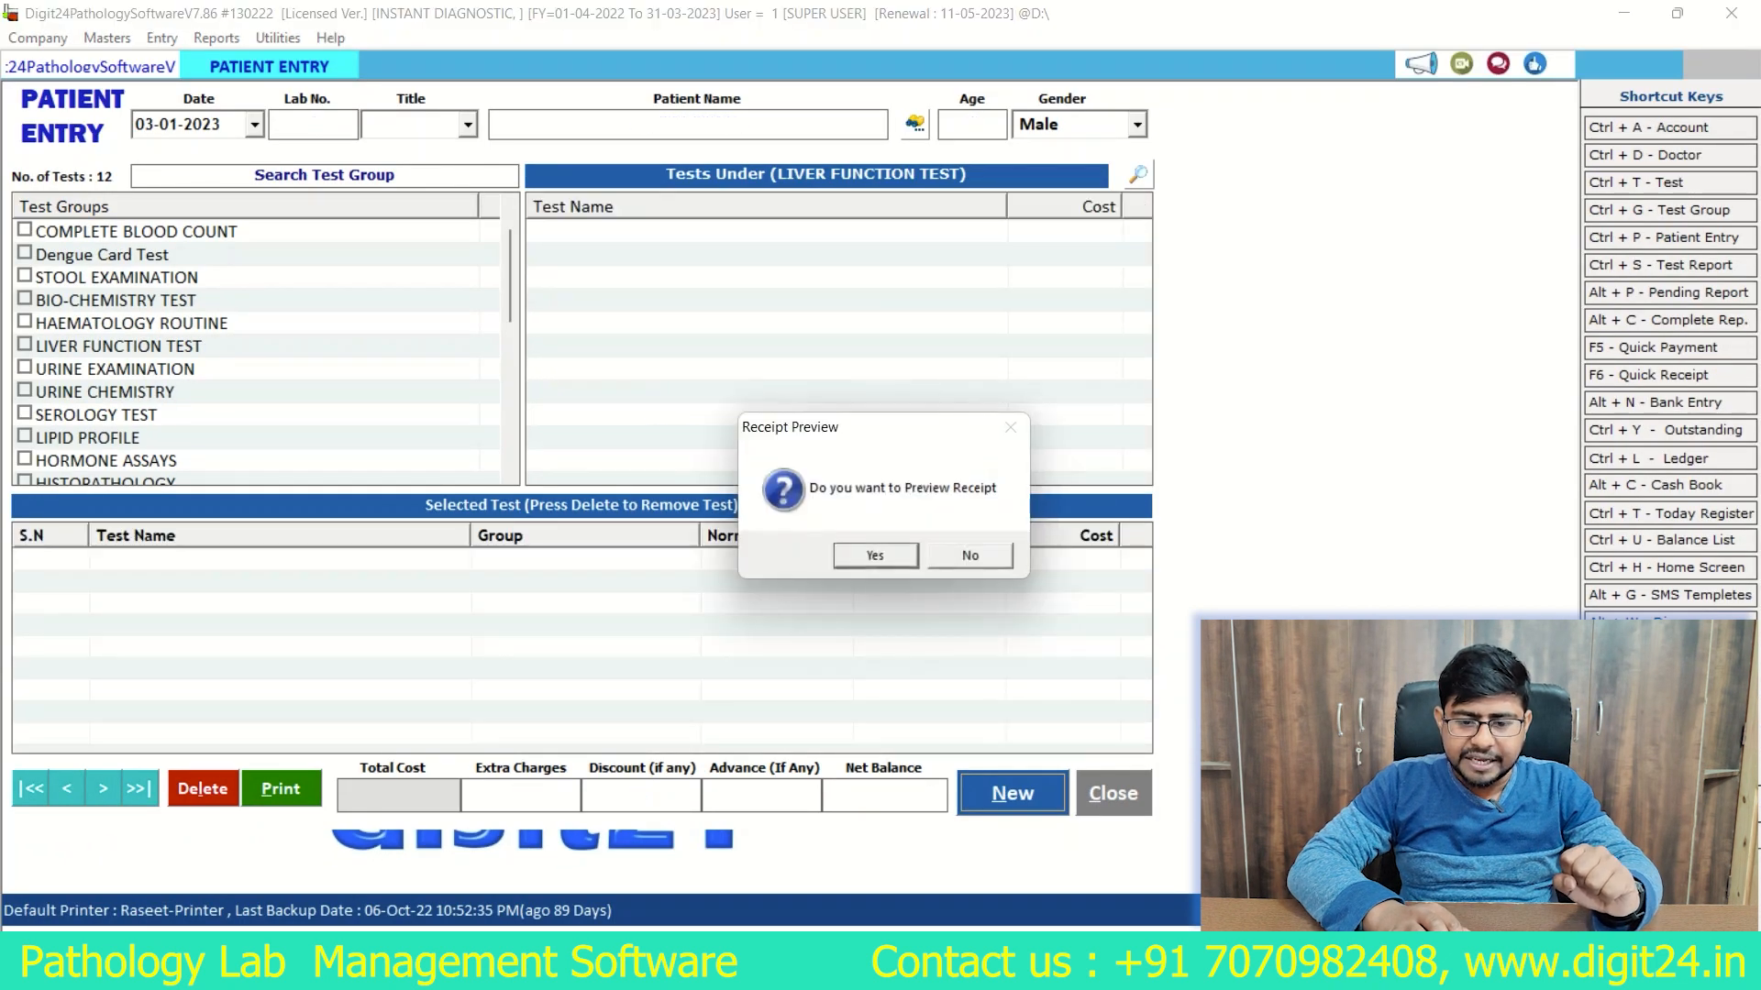
# Step: Preview the patient's payment receipt, then close the preview and the patient entry form
pyautogui.press('Return')
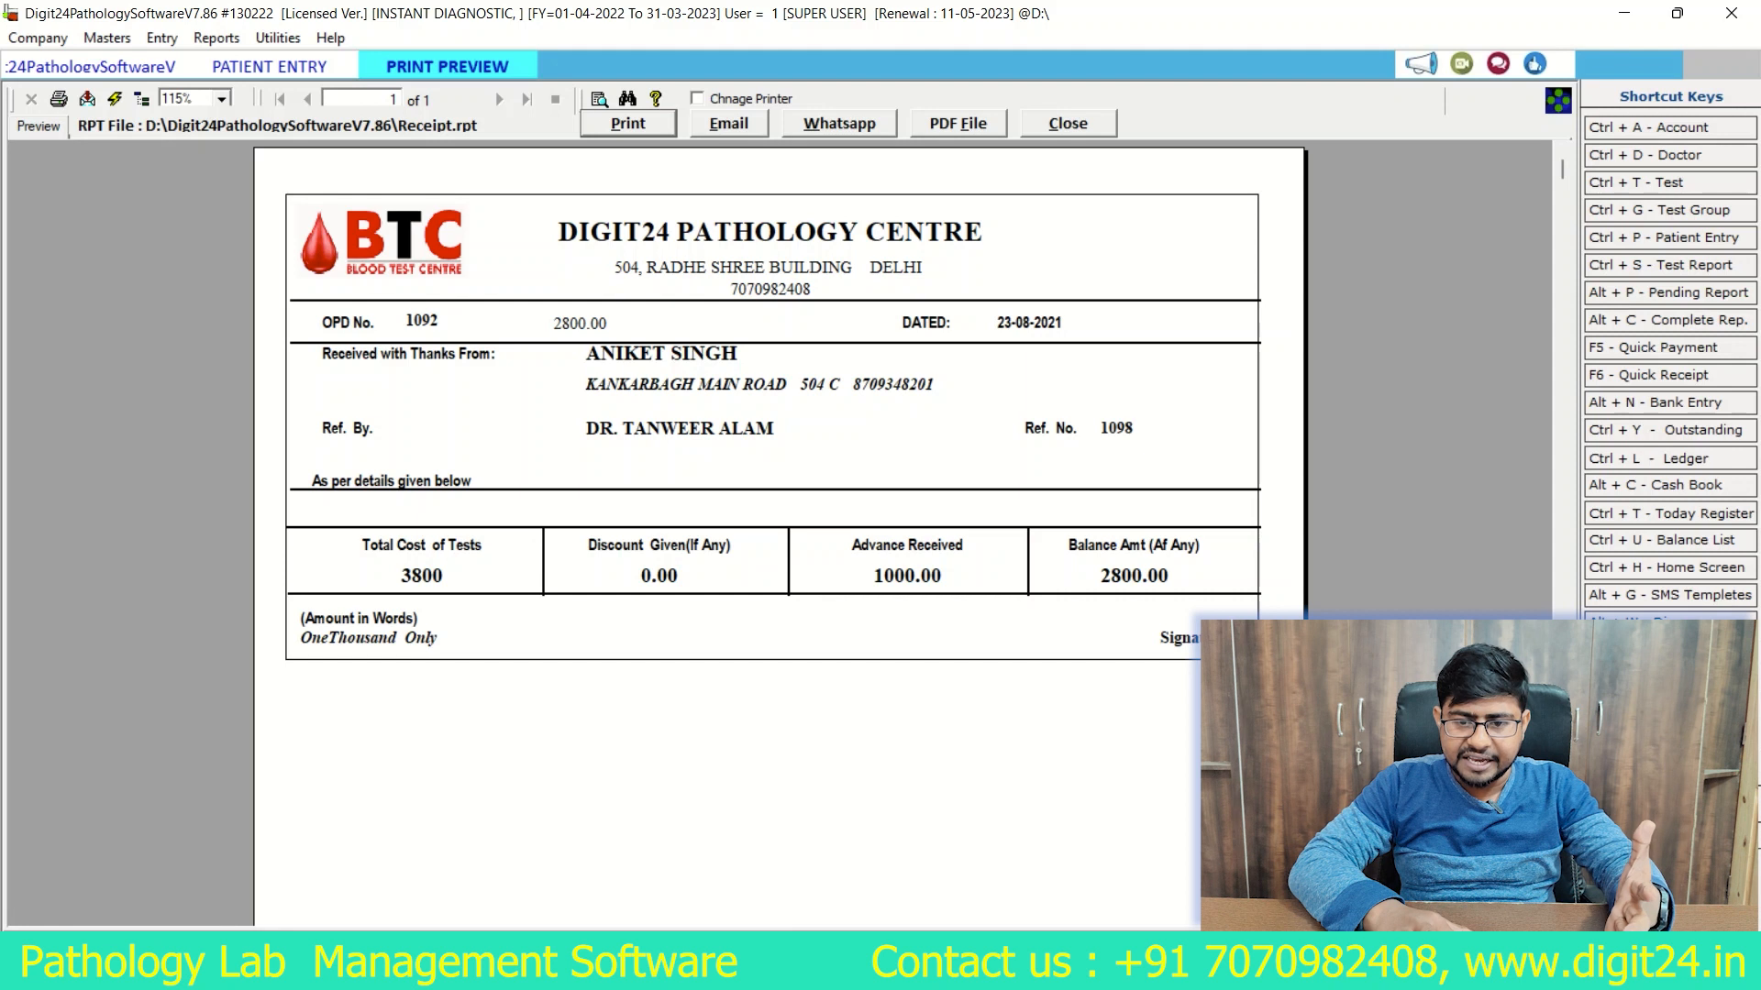
pyautogui.hotkey('alt', 'c')
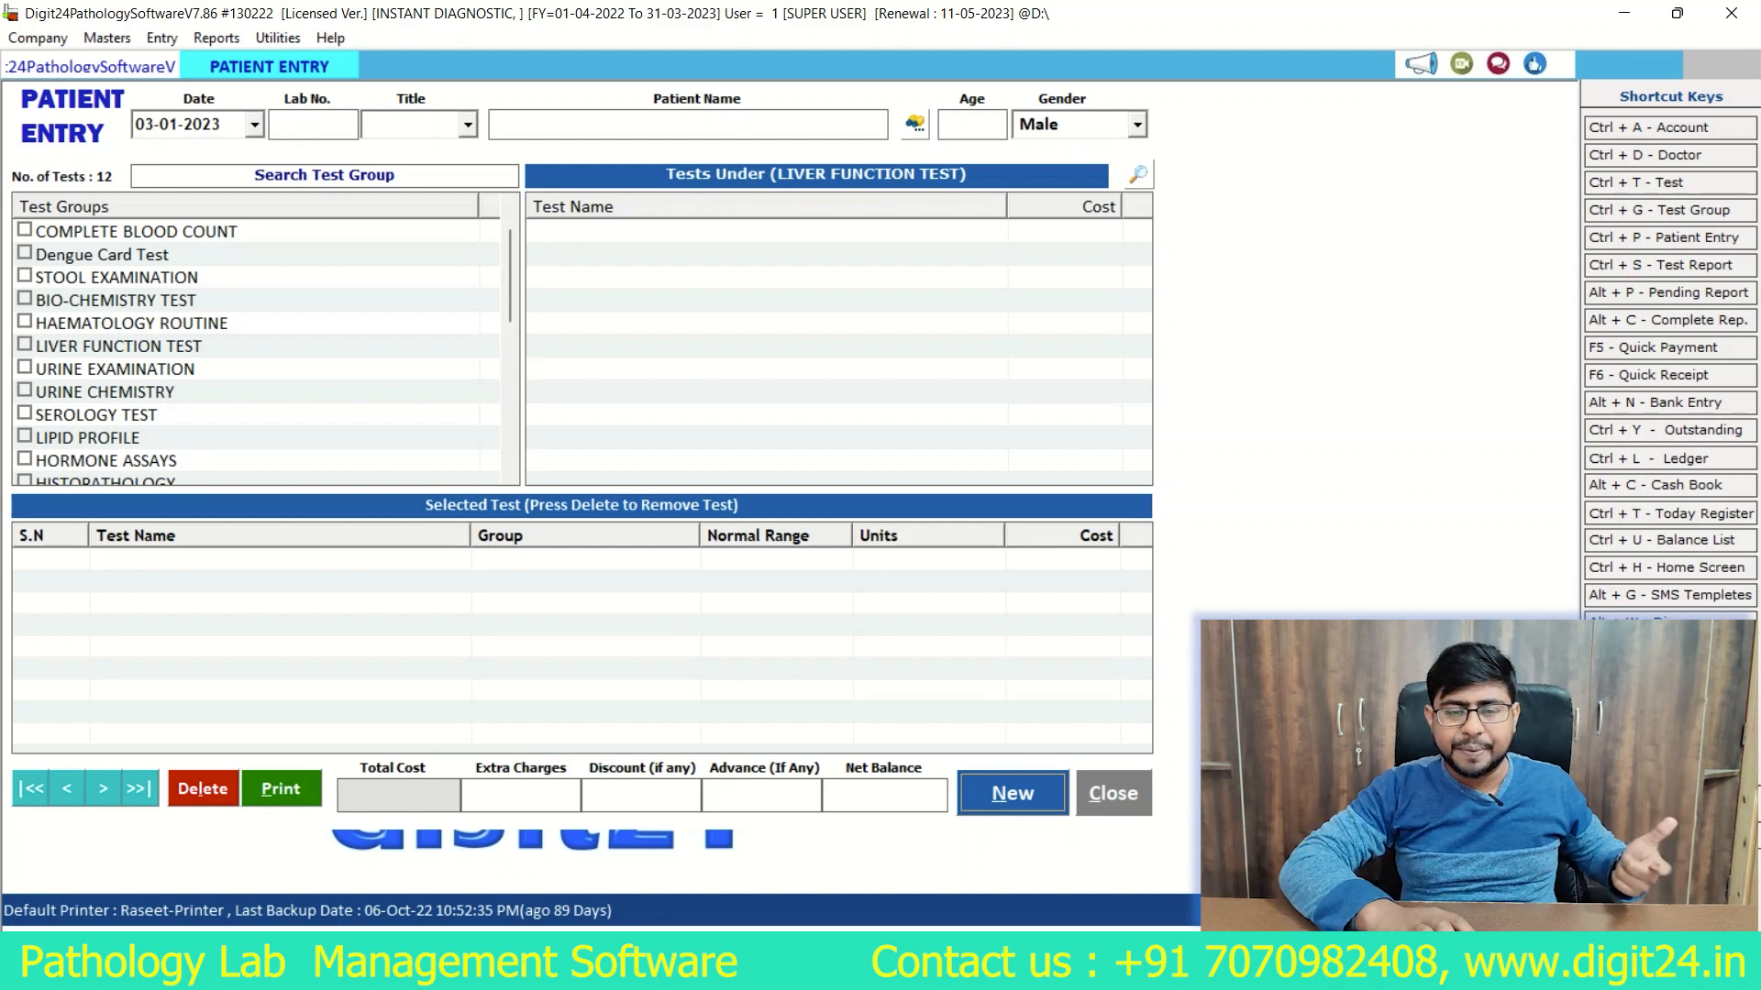
pyautogui.press('Escape')
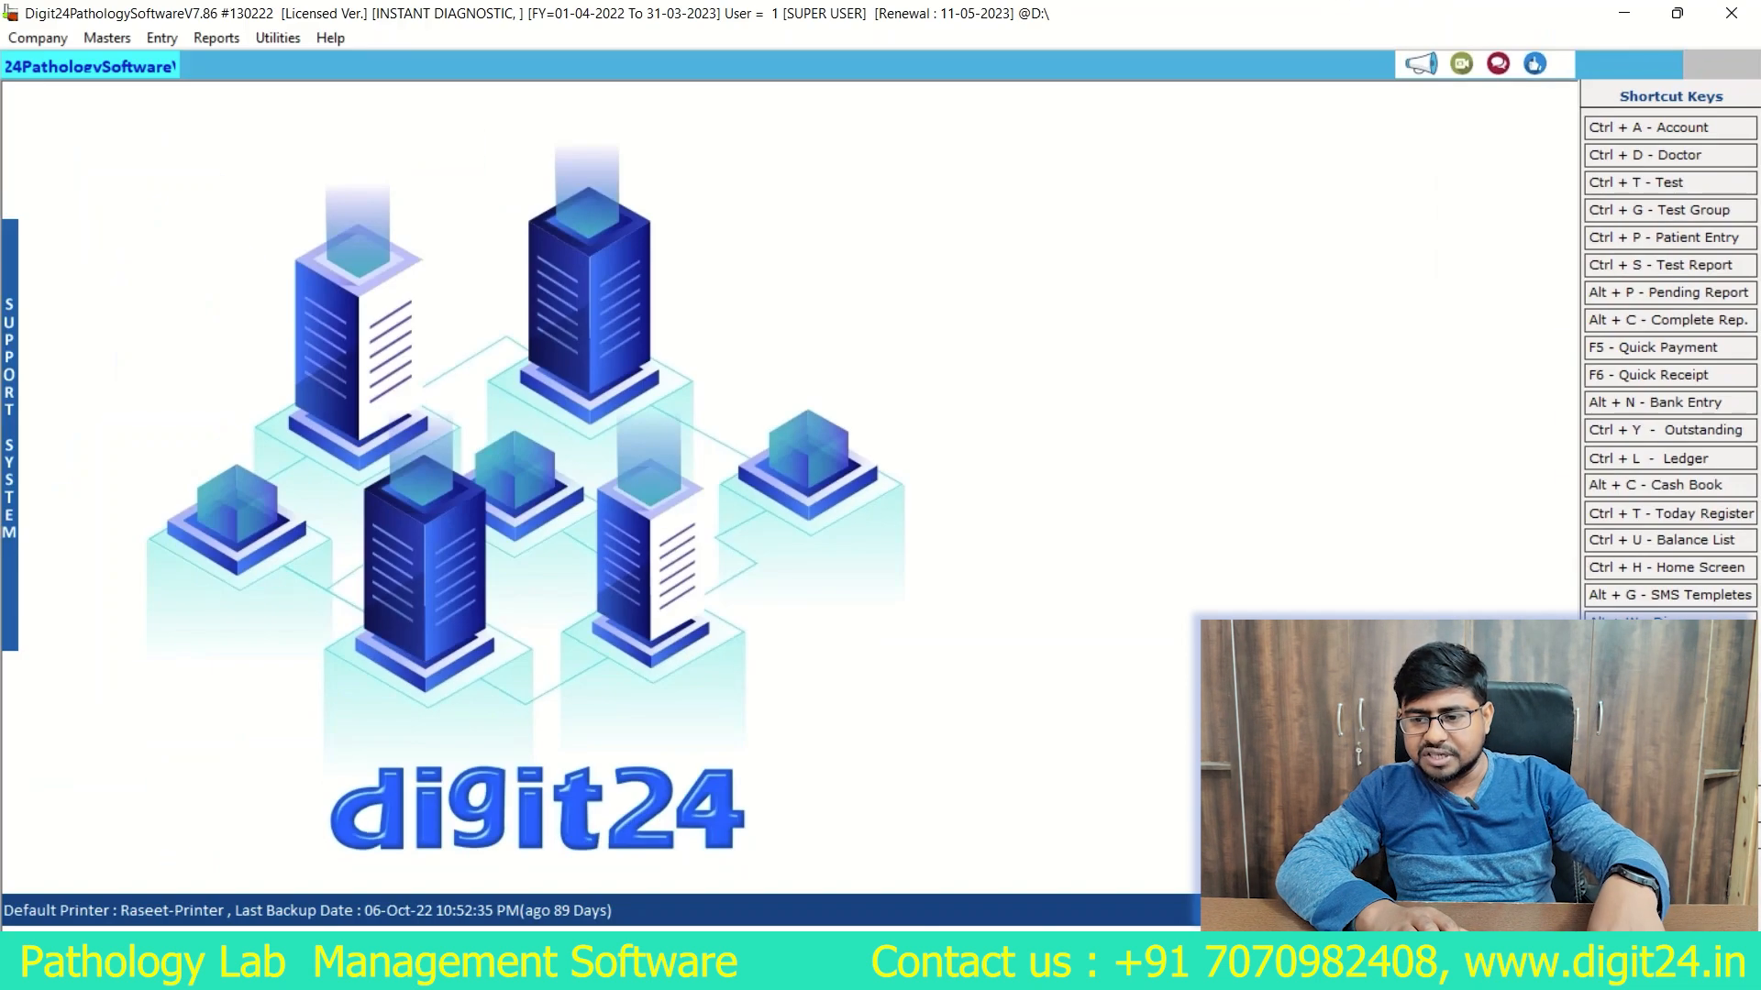
# Step: Open the test reports for 03-01-2023, check the Complete reports, and list the Pending ones again
pyautogui.hotkey('ctrl', 's')
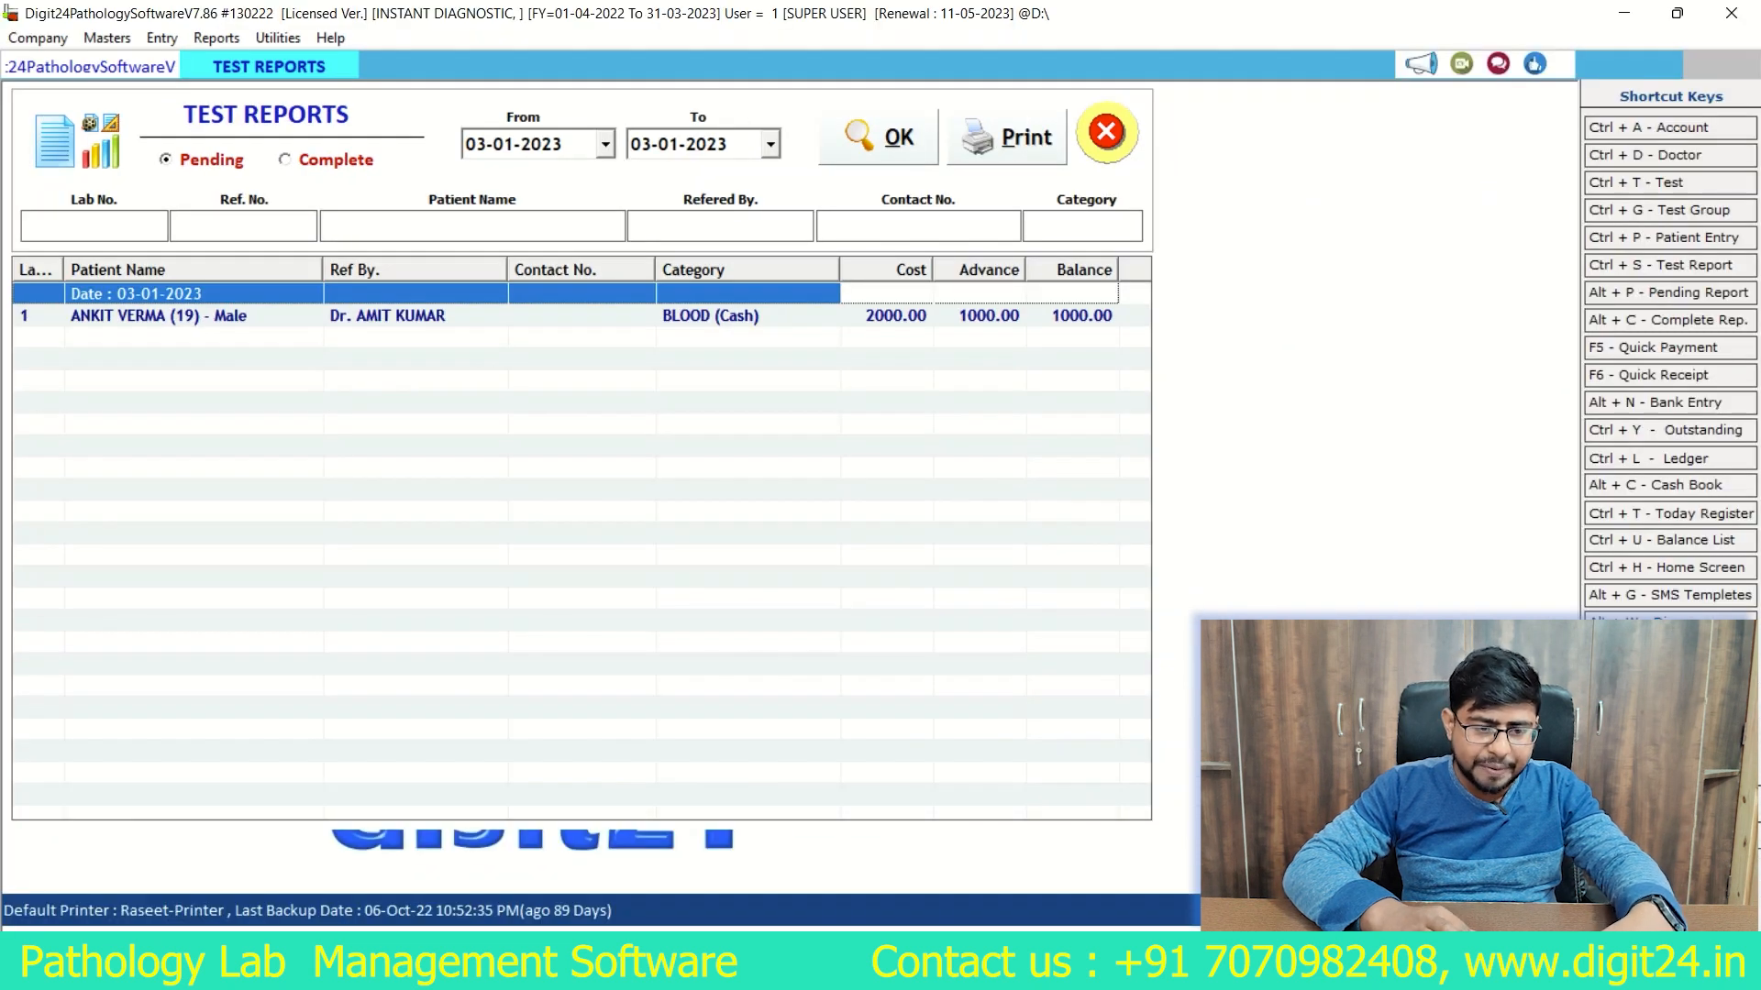
pyautogui.click(335, 159)
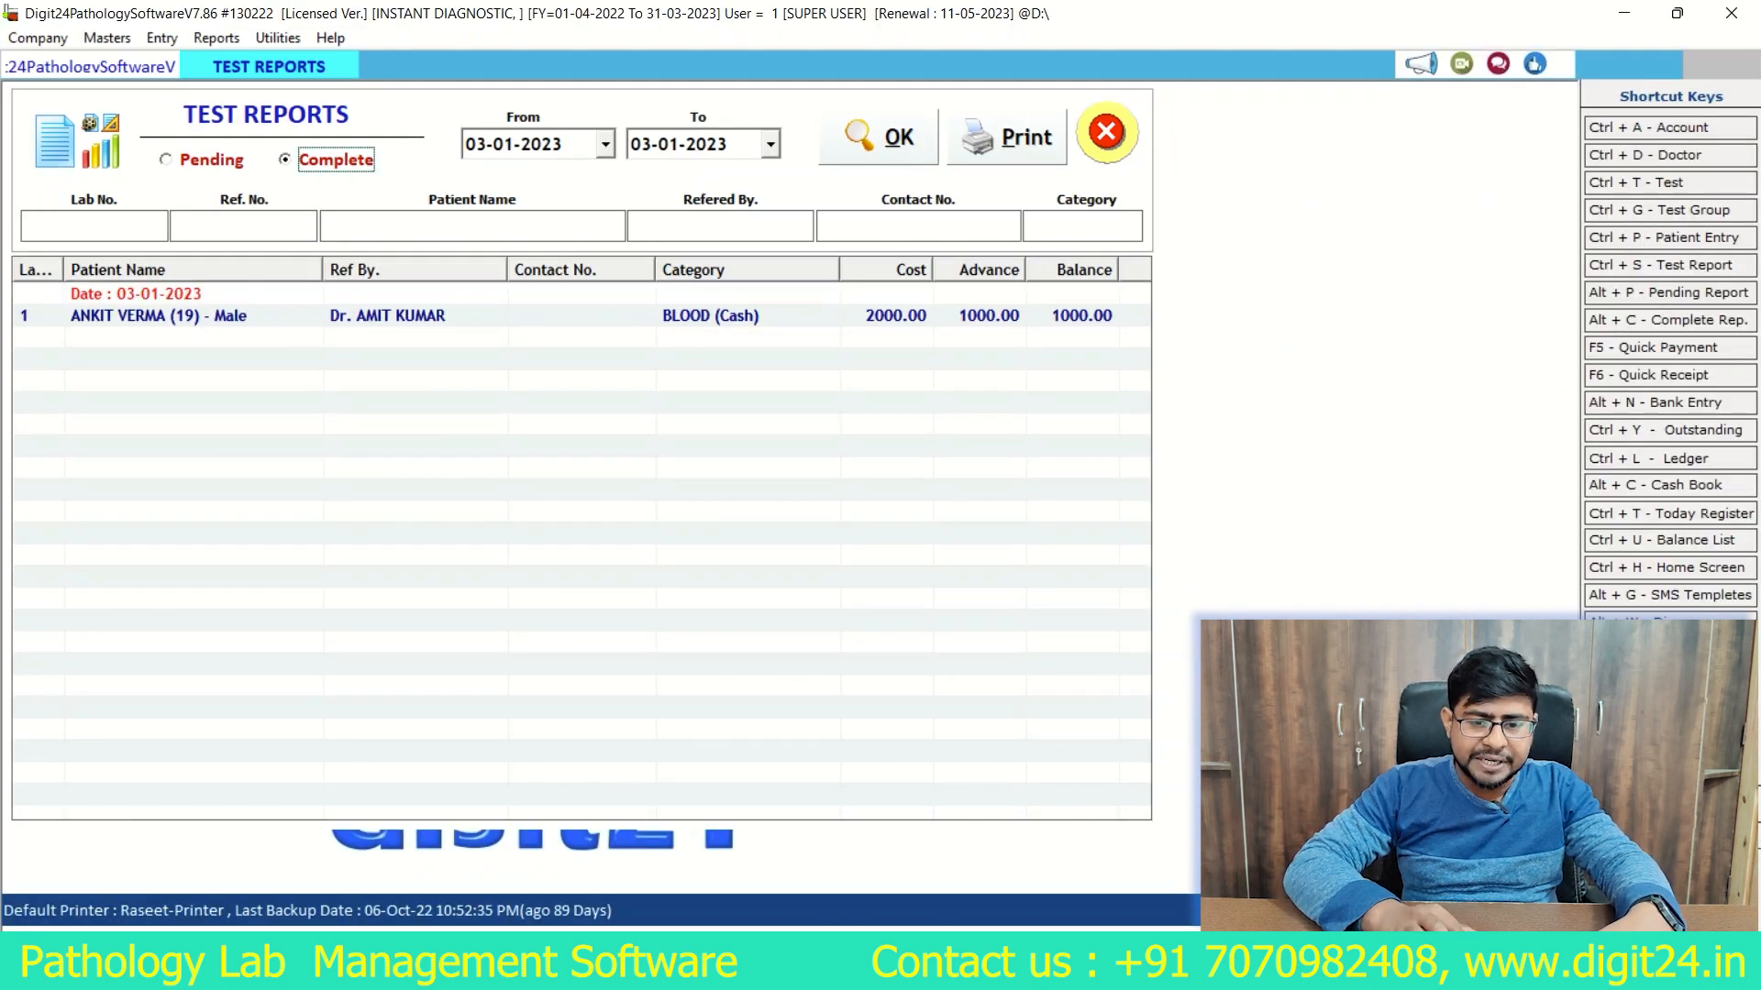
pyautogui.click(878, 138)
pyautogui.click(210, 160)
pyautogui.click(878, 137)
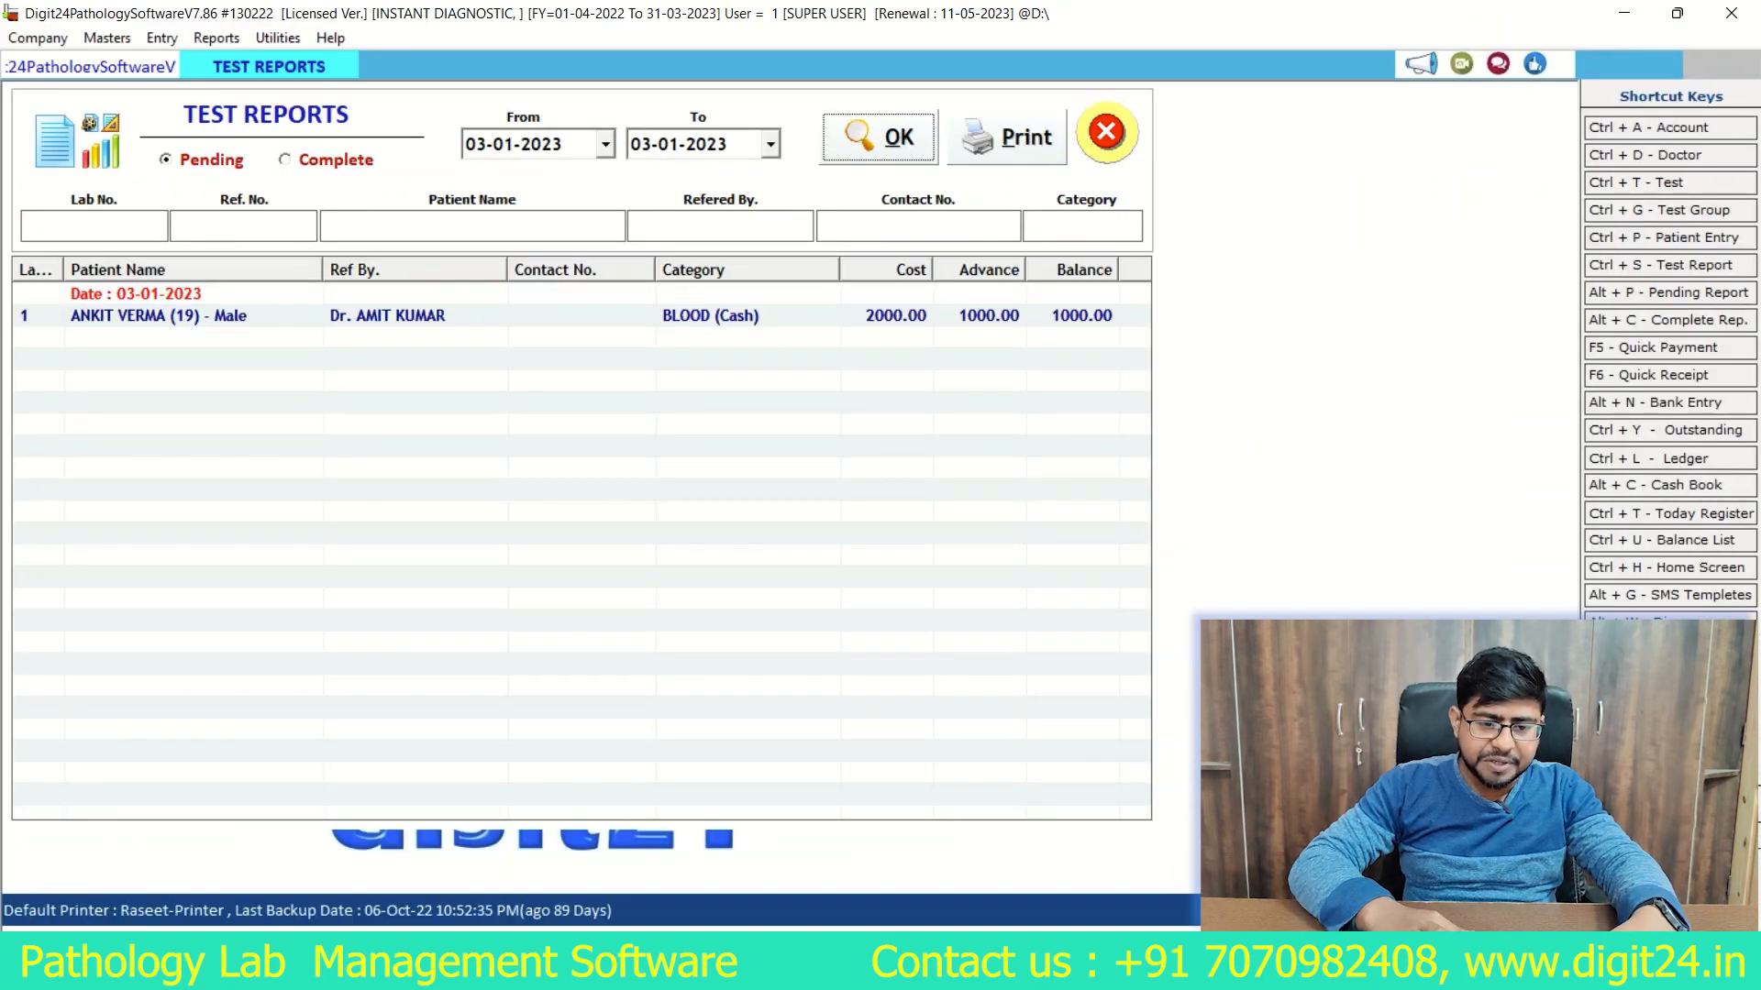
# Step: Open the pending report for lab number 1 and enter 34 for the first S.G.O.T. and 1 for S.BILIRUBIN(Total)
pyautogui.doubleClick(159, 317)
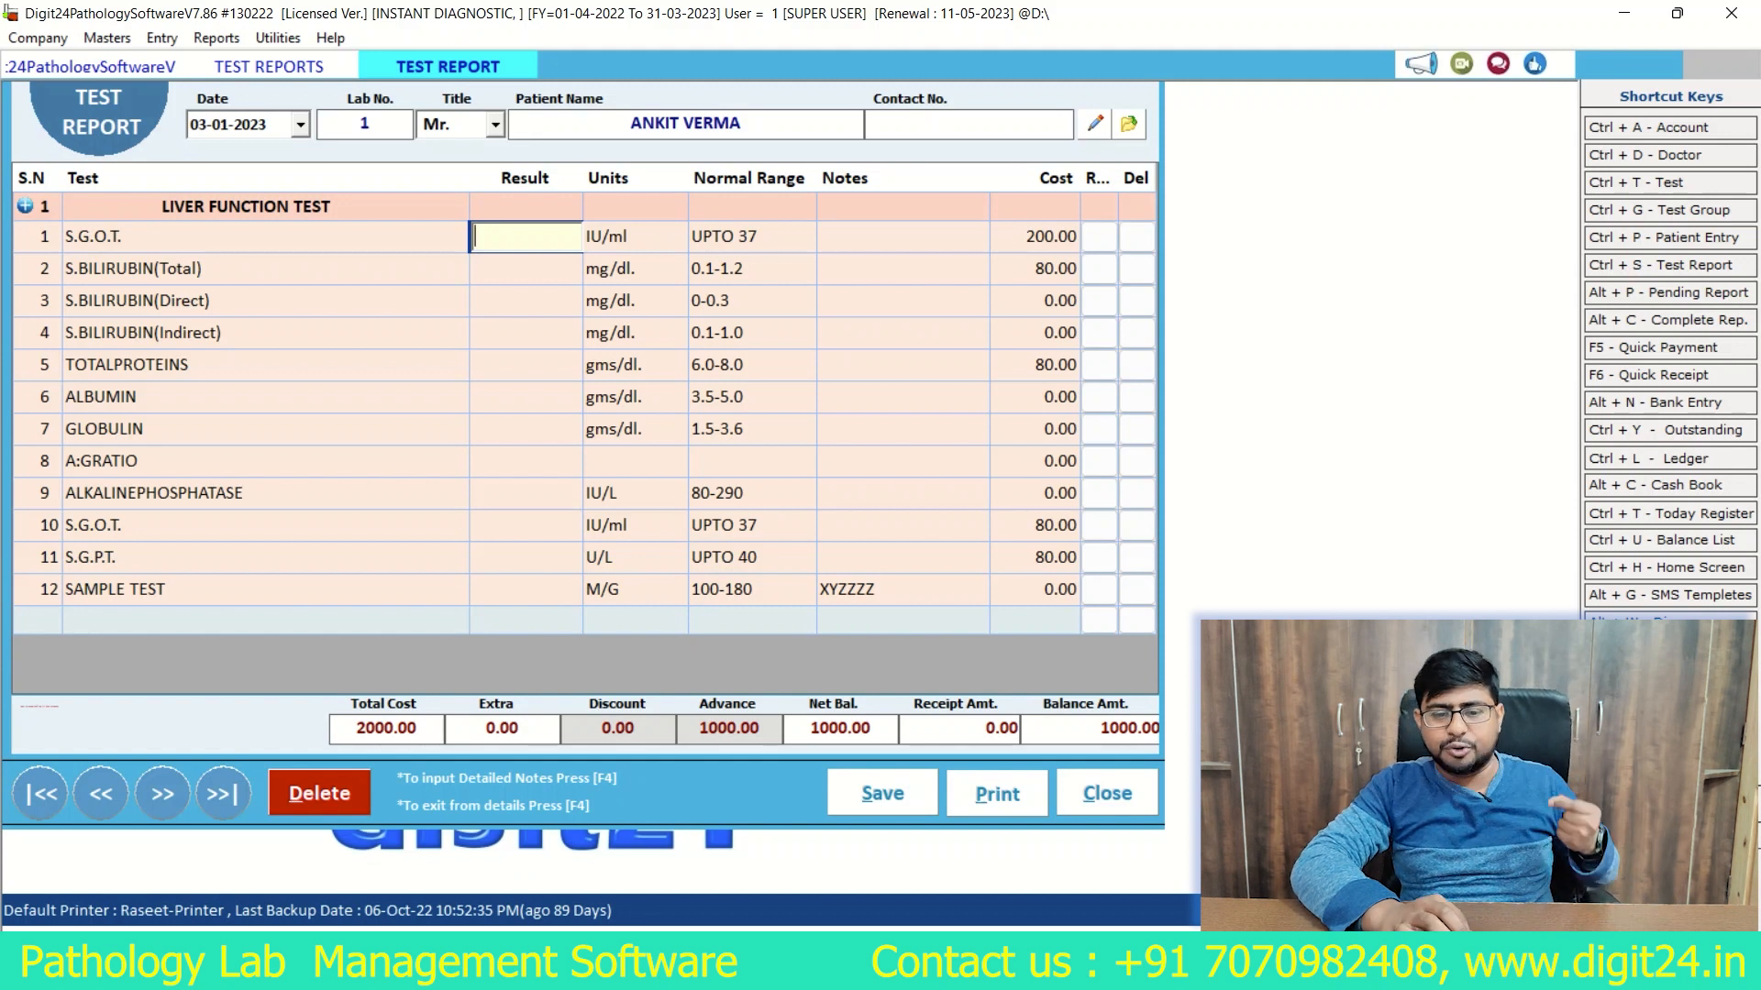
pyautogui.write('34')
pyautogui.press('Return')
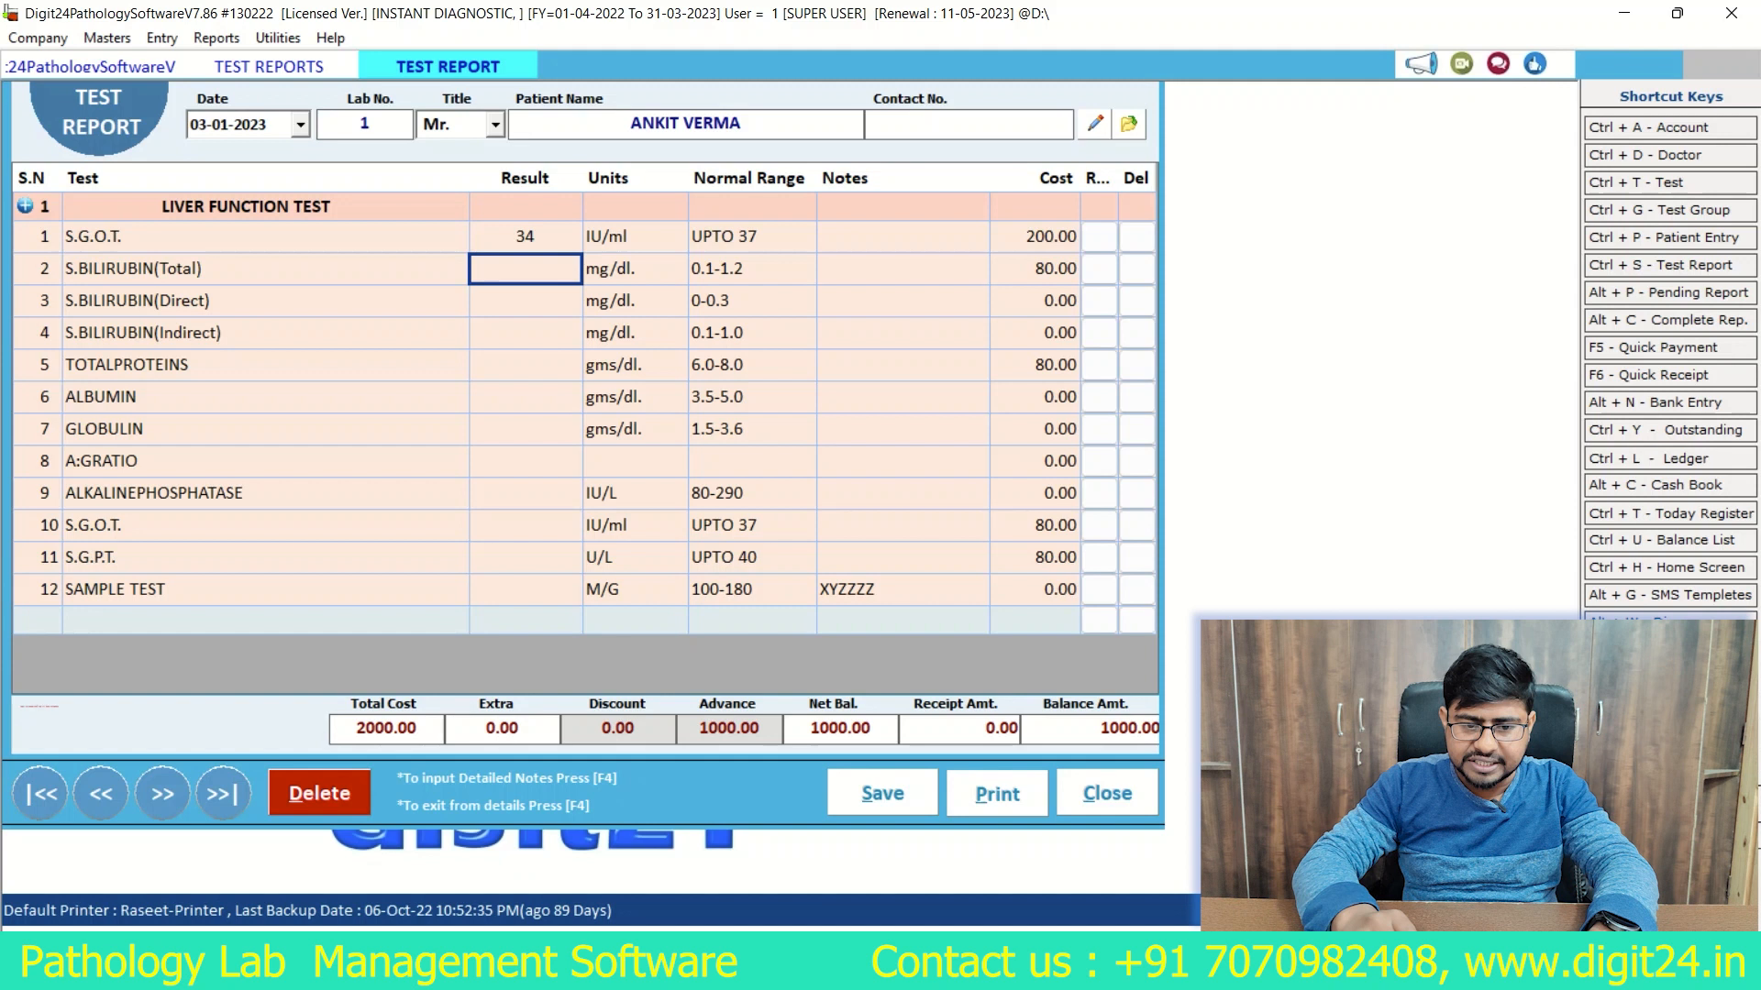
pyautogui.write('1')
pyautogui.press('Return')
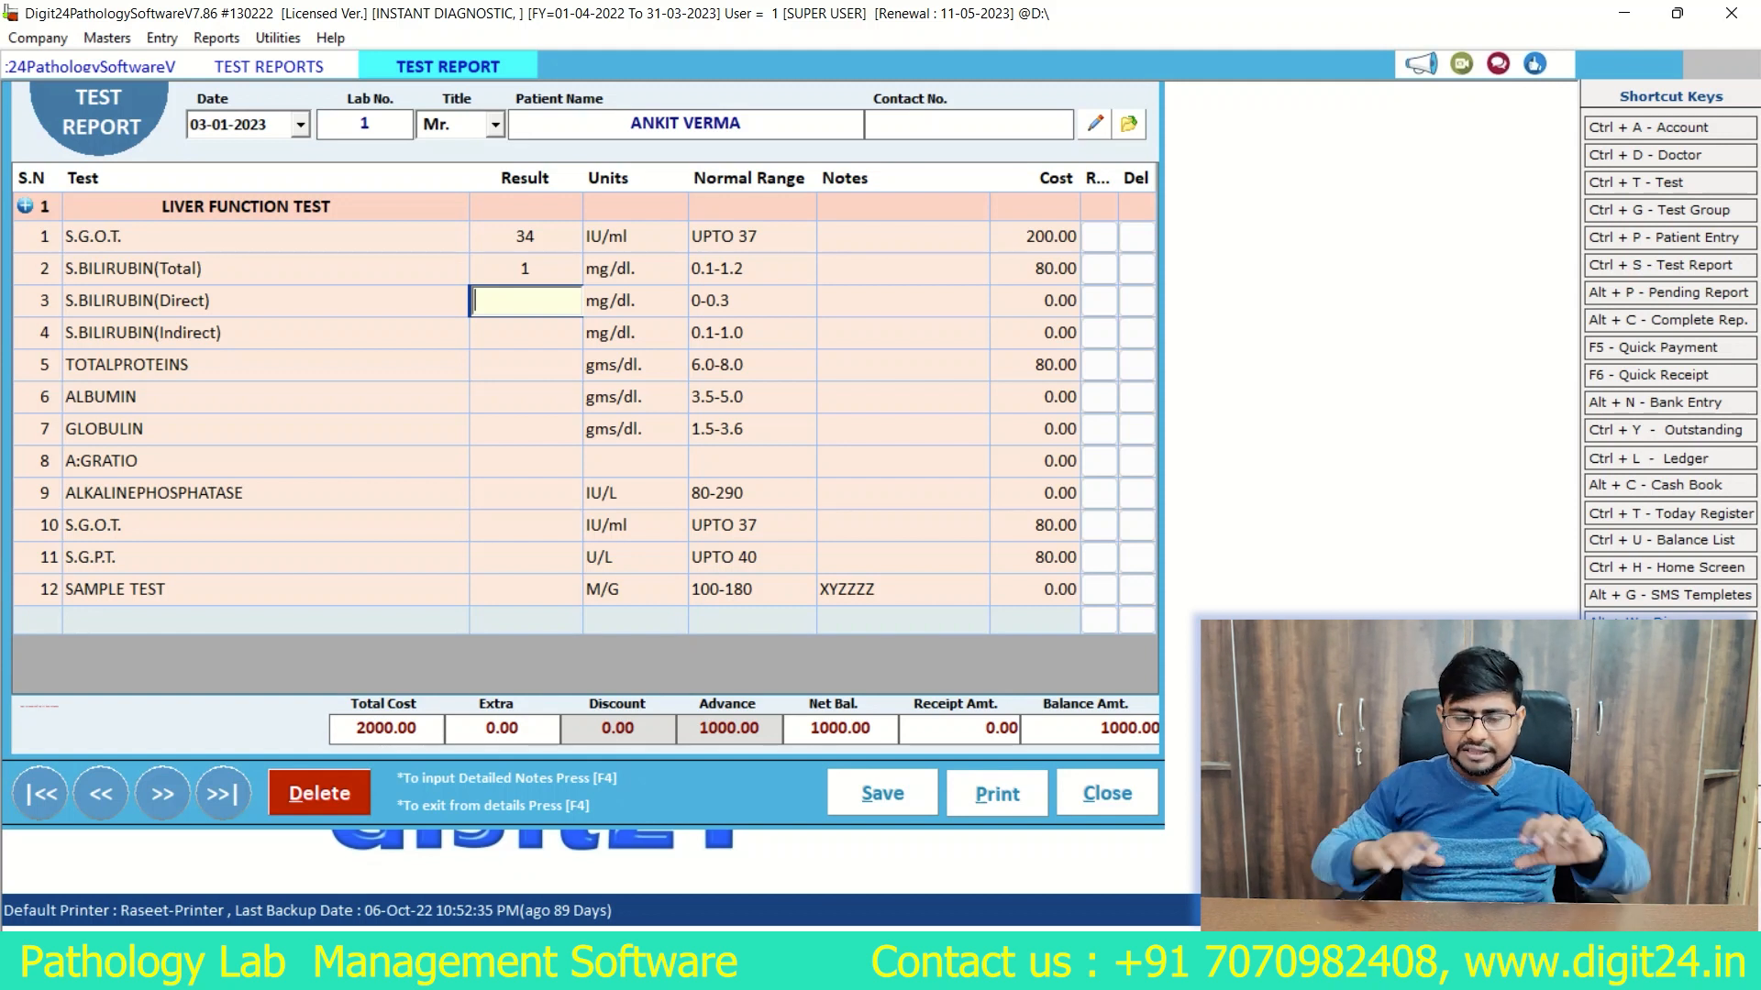
# Step: Enter a result of 1 for both S.BILIRUBIN(Direct) and S.BILIRUBIN(Indirect)
pyautogui.write('1')
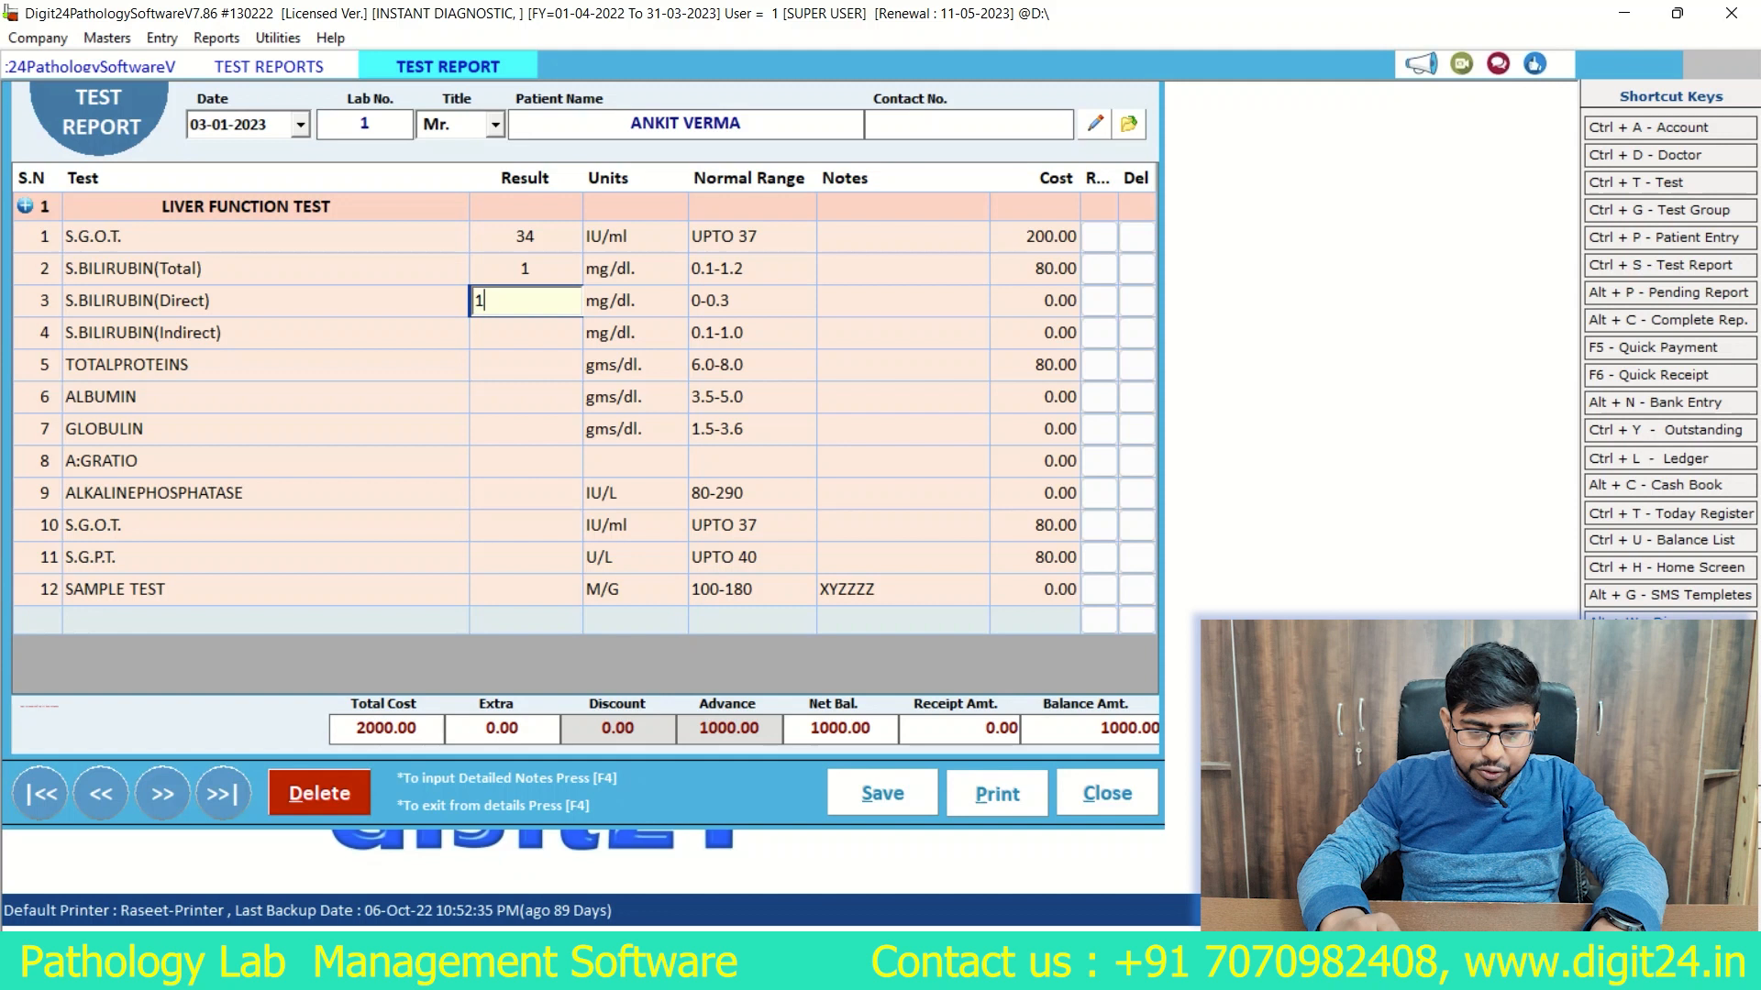
pyautogui.press('Return')
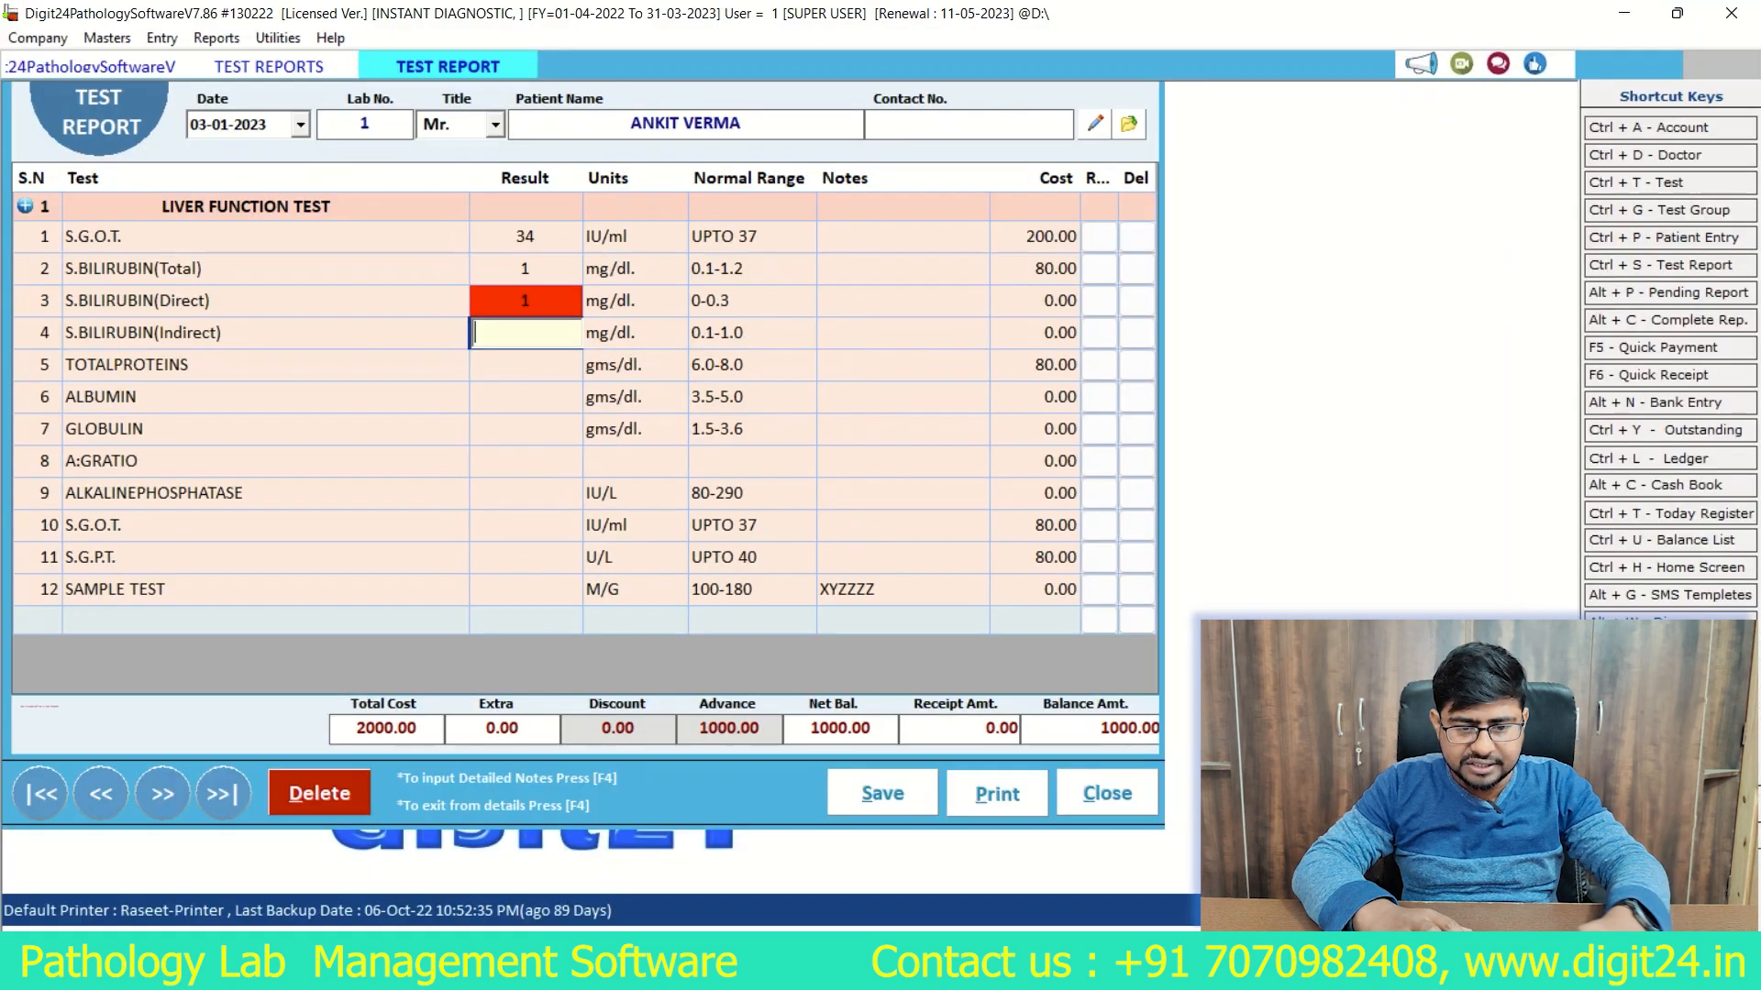
pyautogui.write('1')
pyautogui.press('Return')
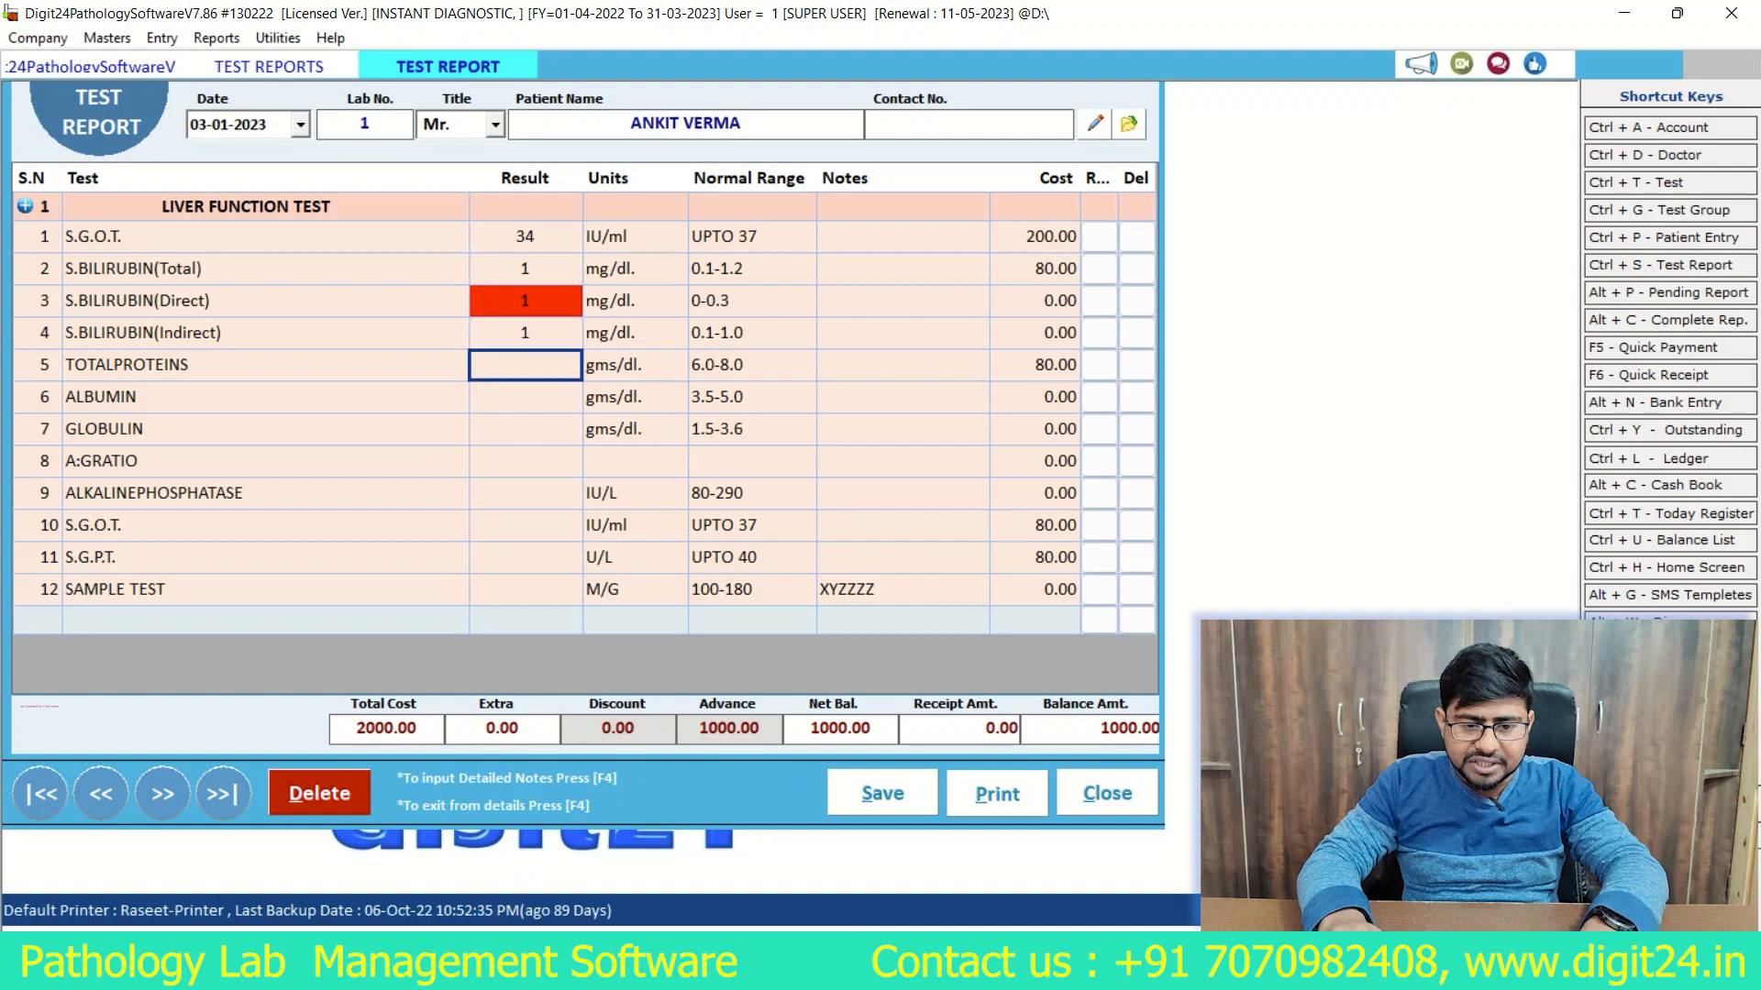
# Step: Enter results of 7 for TOTALPROTEINS, 4 for ALBUMIN and 3 for GLOBULIN, and accept the calculated A:GRATIO
pyautogui.write('7')
pyautogui.press('Return')
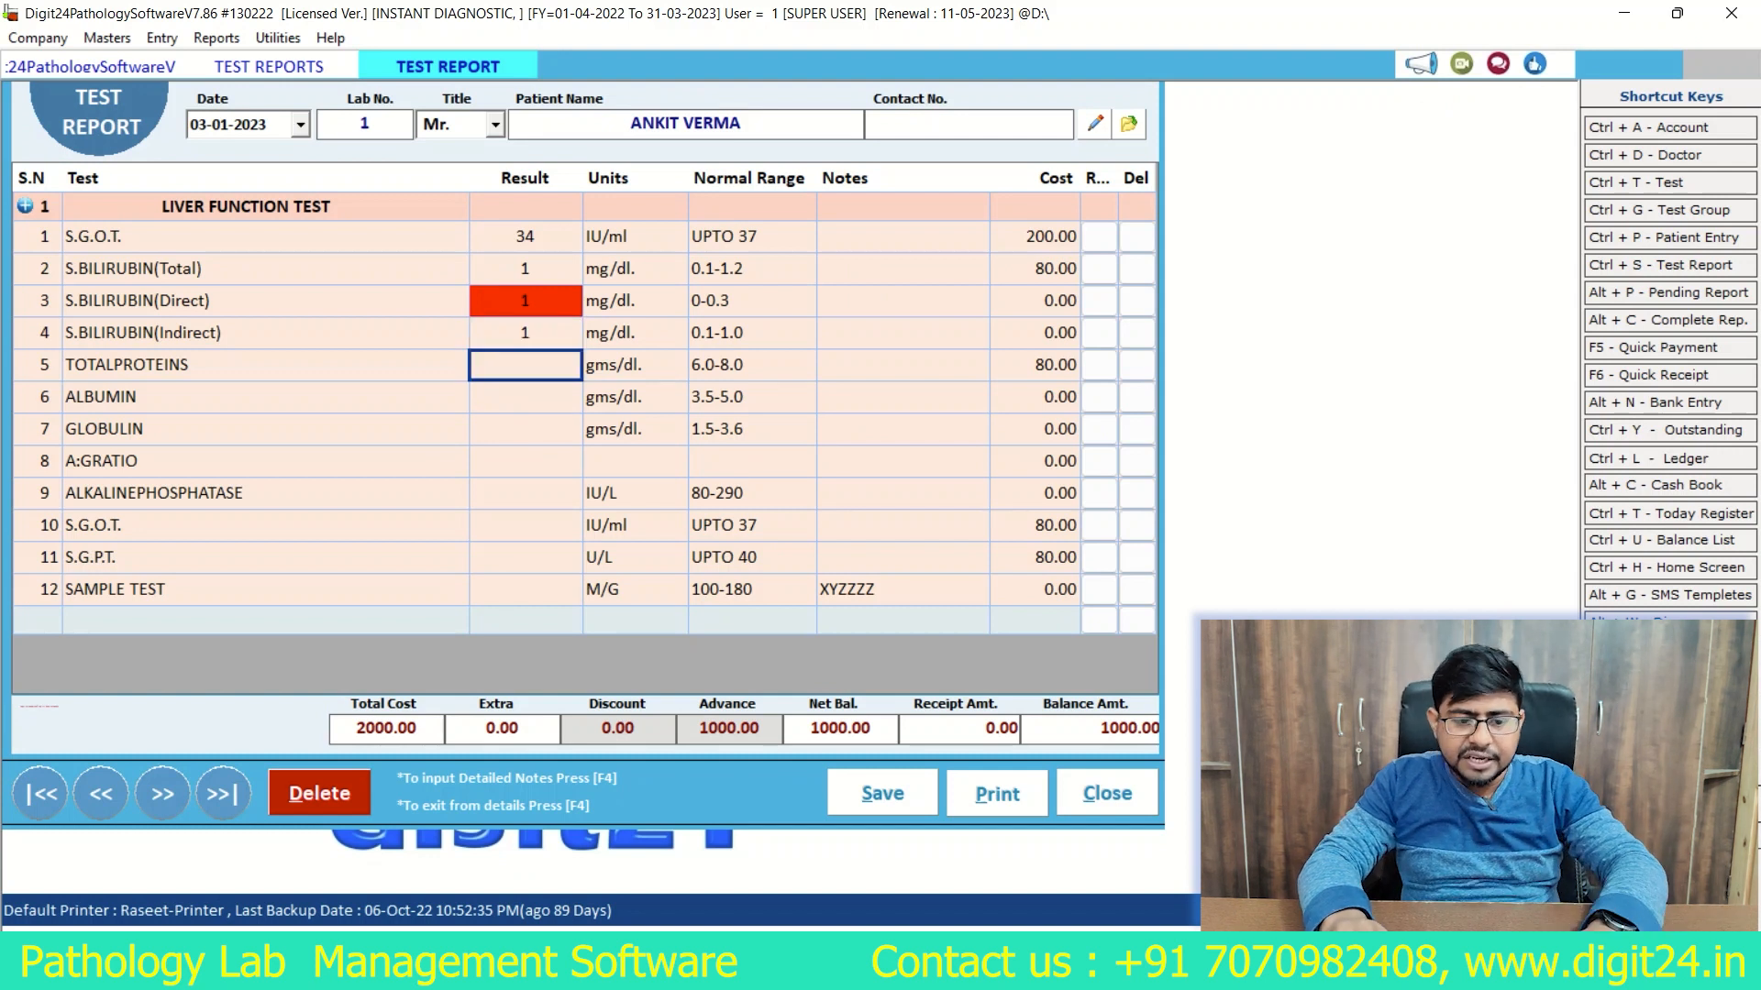
pyautogui.write('4')
pyautogui.press('Return')
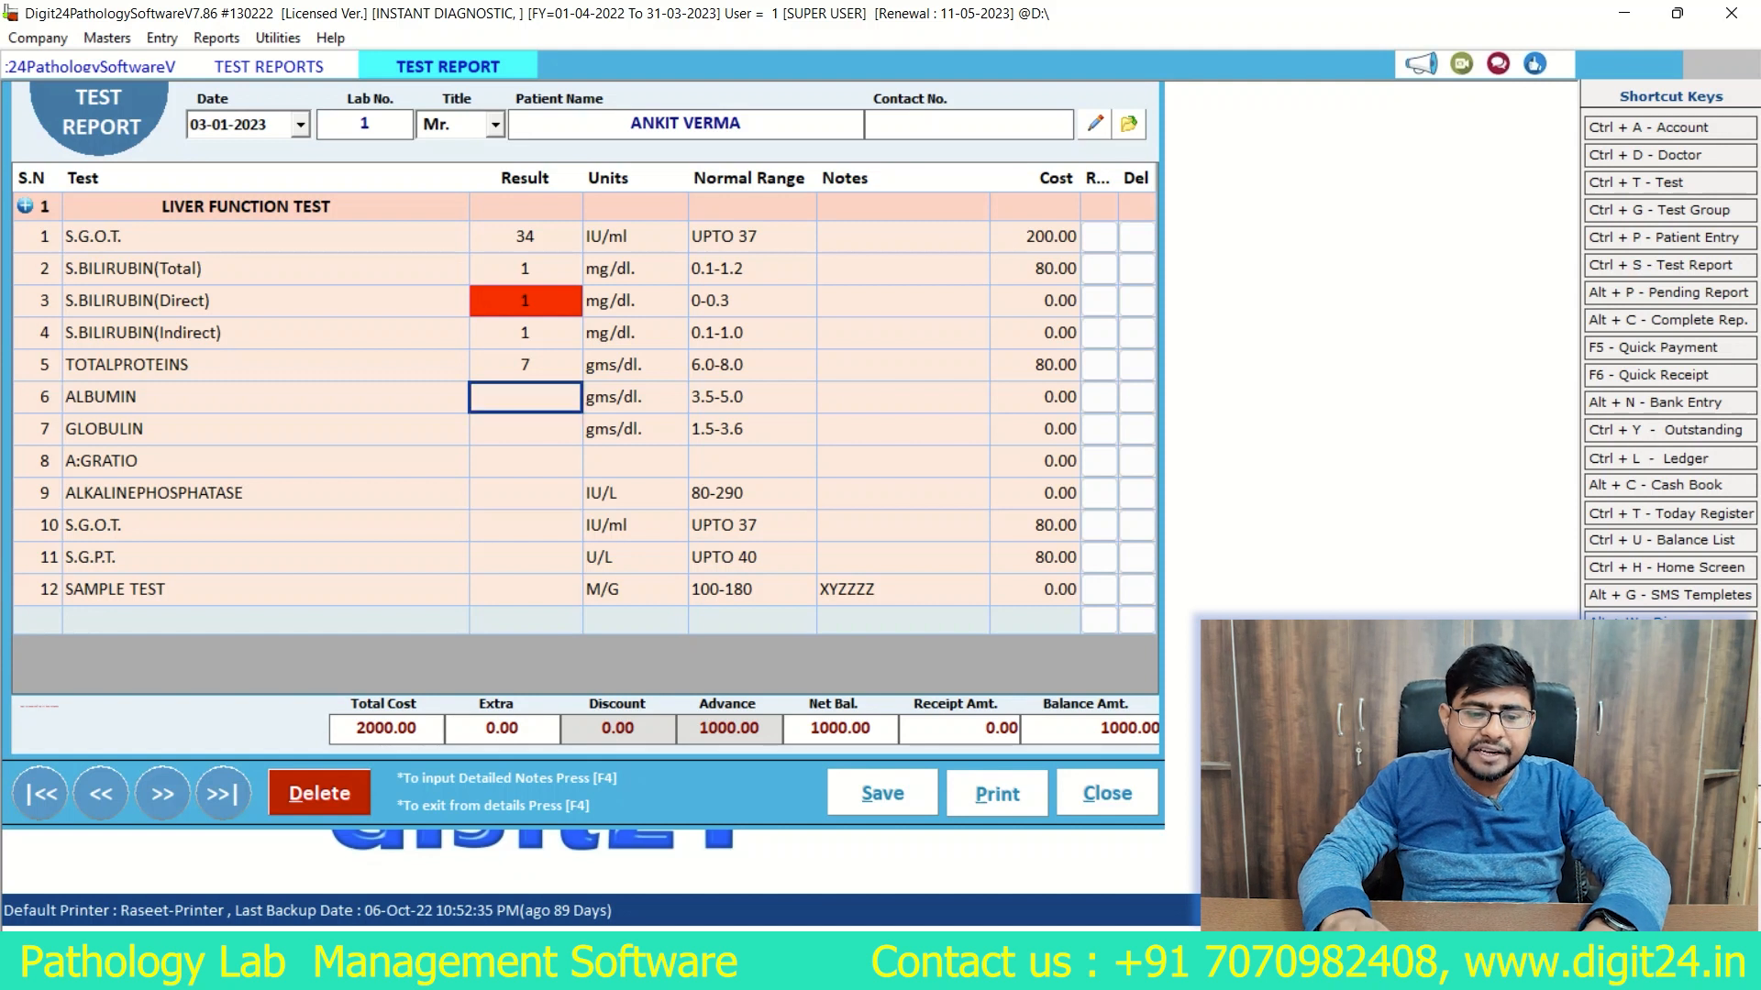
pyautogui.write('3')
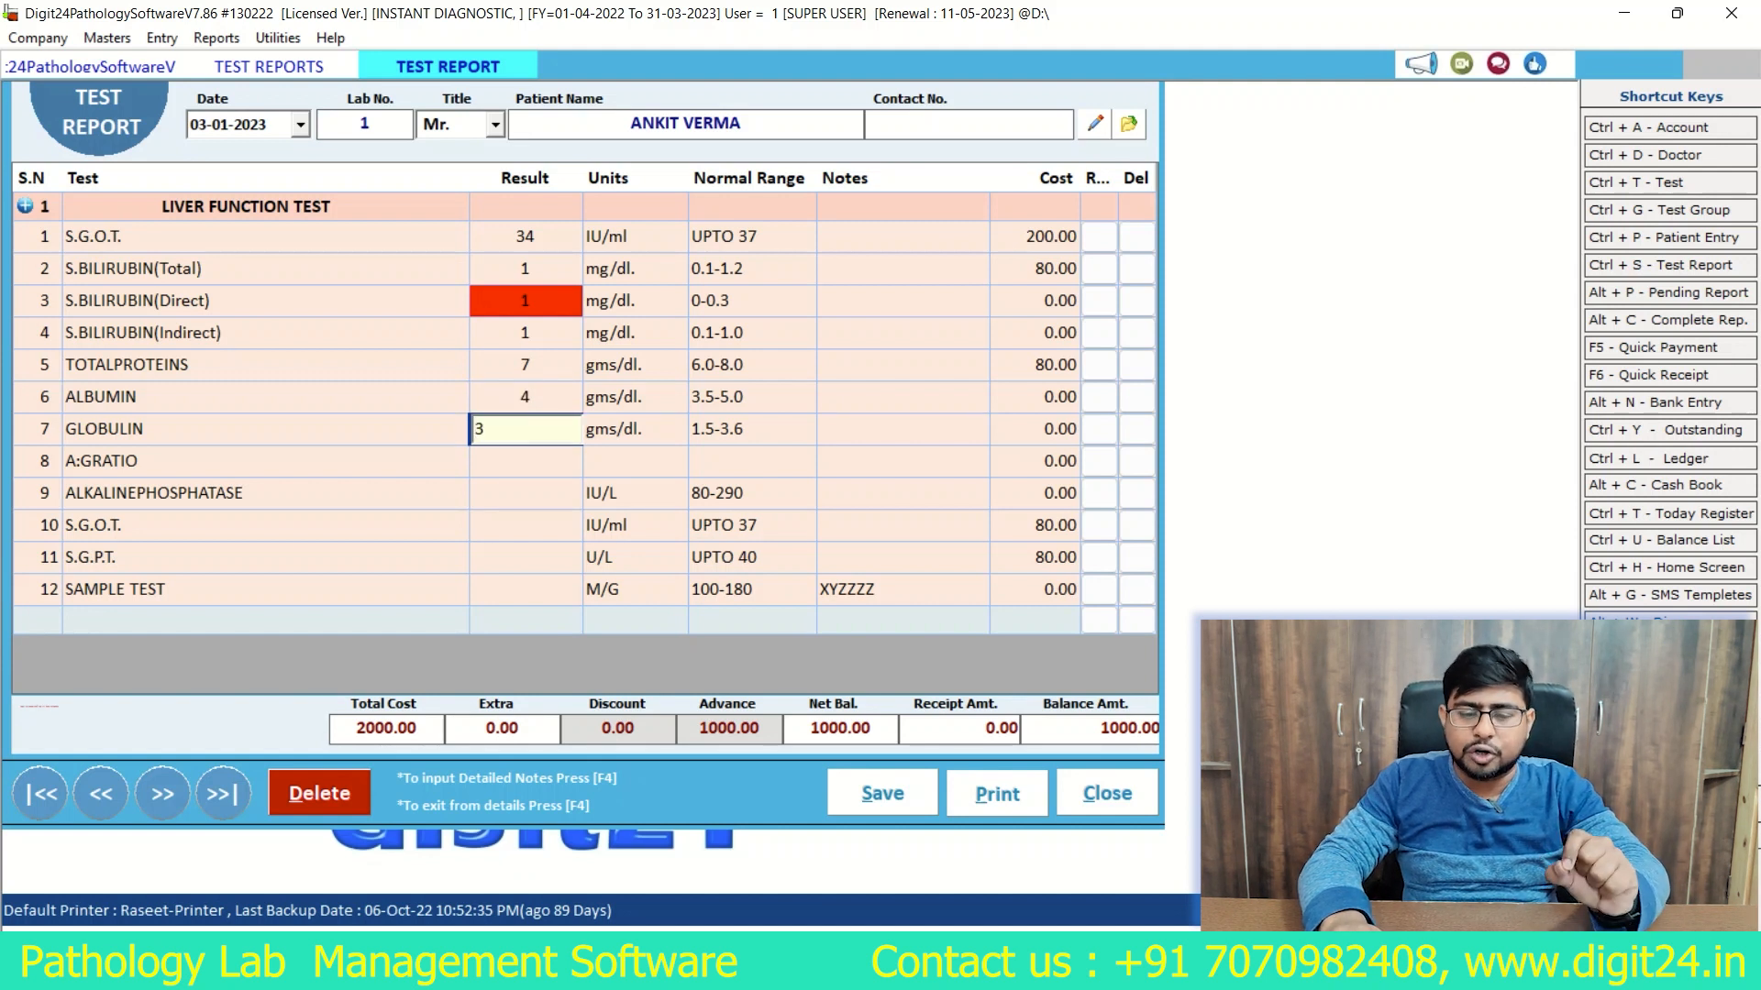
pyautogui.press('Return')
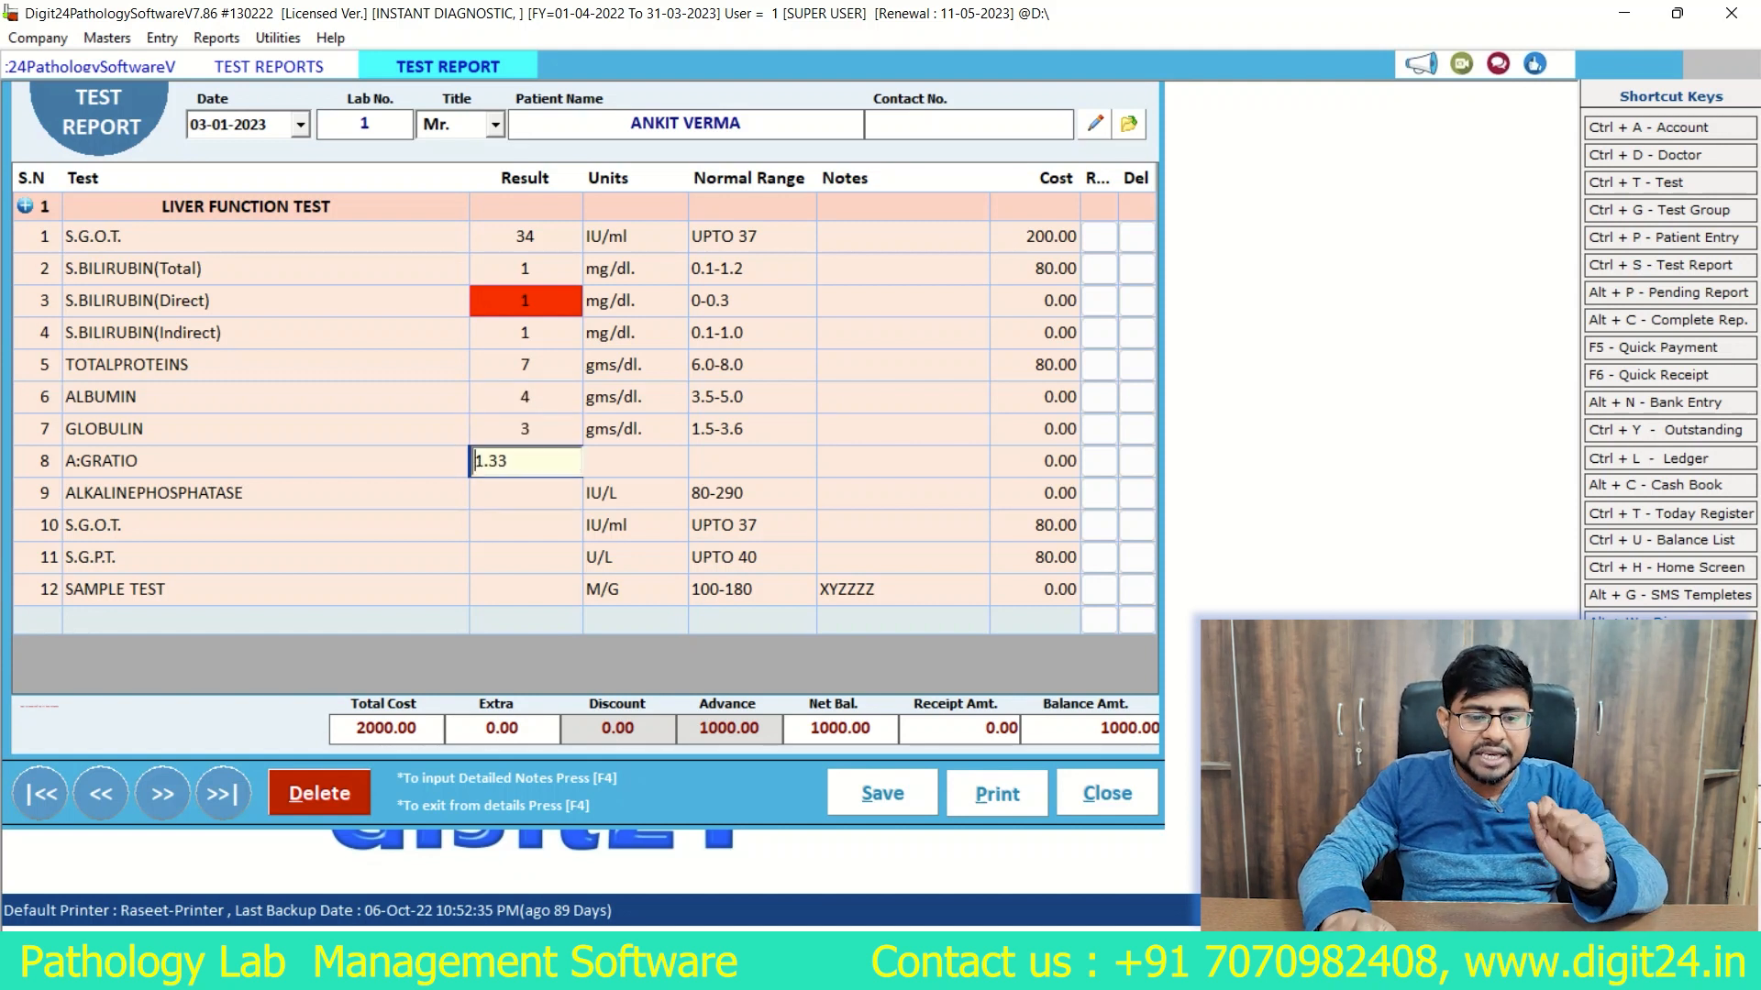
pyautogui.press('Return')
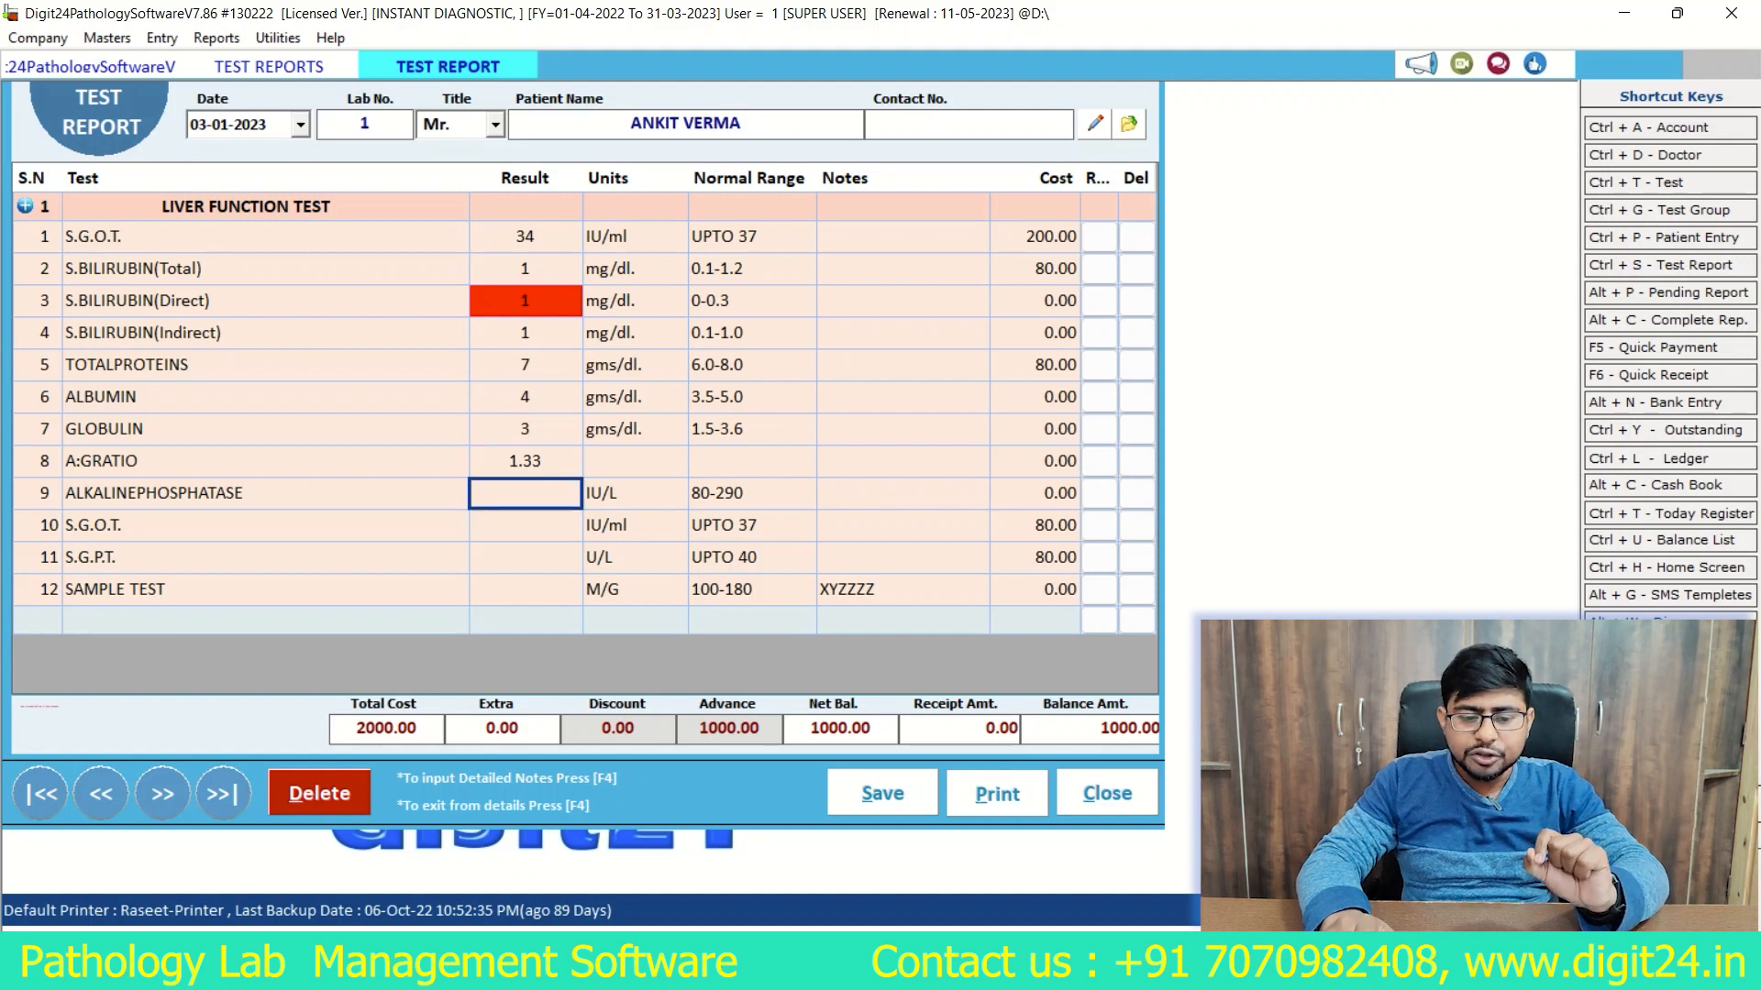
# Step: Enter results of 85 for ALKALINEPHOSPHATASE, 23 for the second S.G.O.T., 23 for S.G.P.T. and 101 for SAMPLE TEST
pyautogui.write('85')
pyautogui.press('Return')
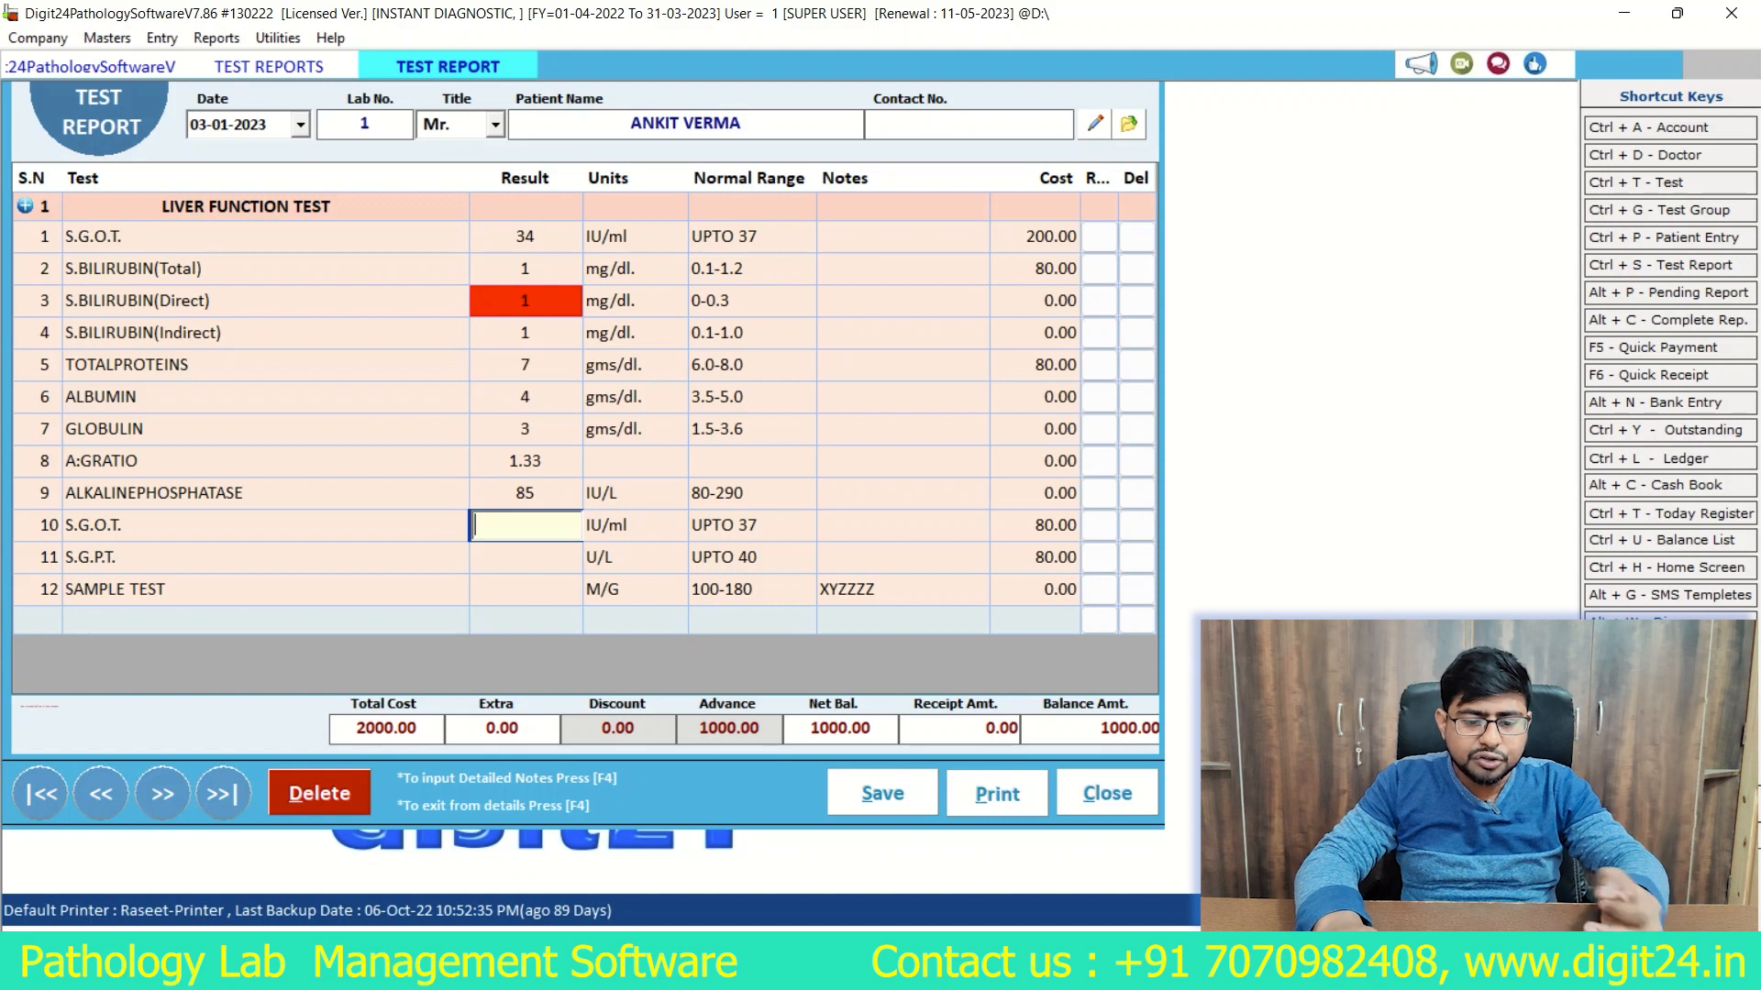
pyautogui.write('23')
pyautogui.press('Return')
pyautogui.write('23')
pyautogui.press('Return')
pyautogui.write('101')
pyautogui.press('Return')
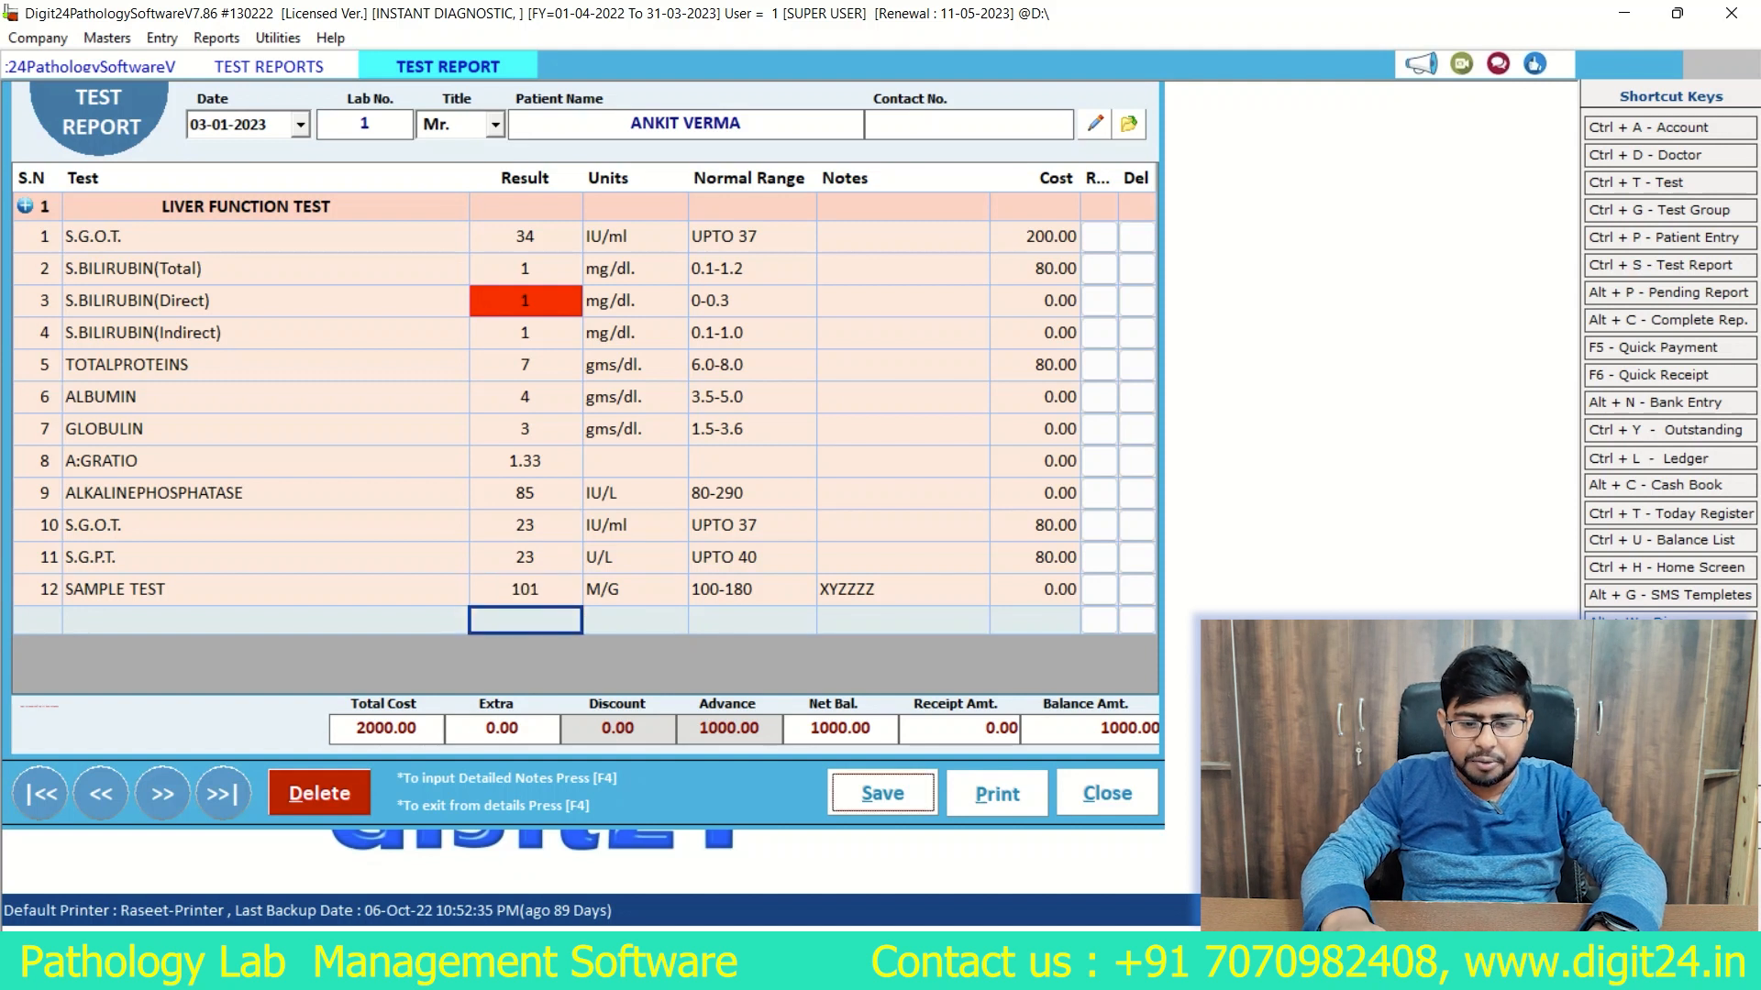
# Step: Save the test report and choose to print its LIVER FUNCTION TEST group
pyautogui.press('Return')
pyautogui.press('Return')
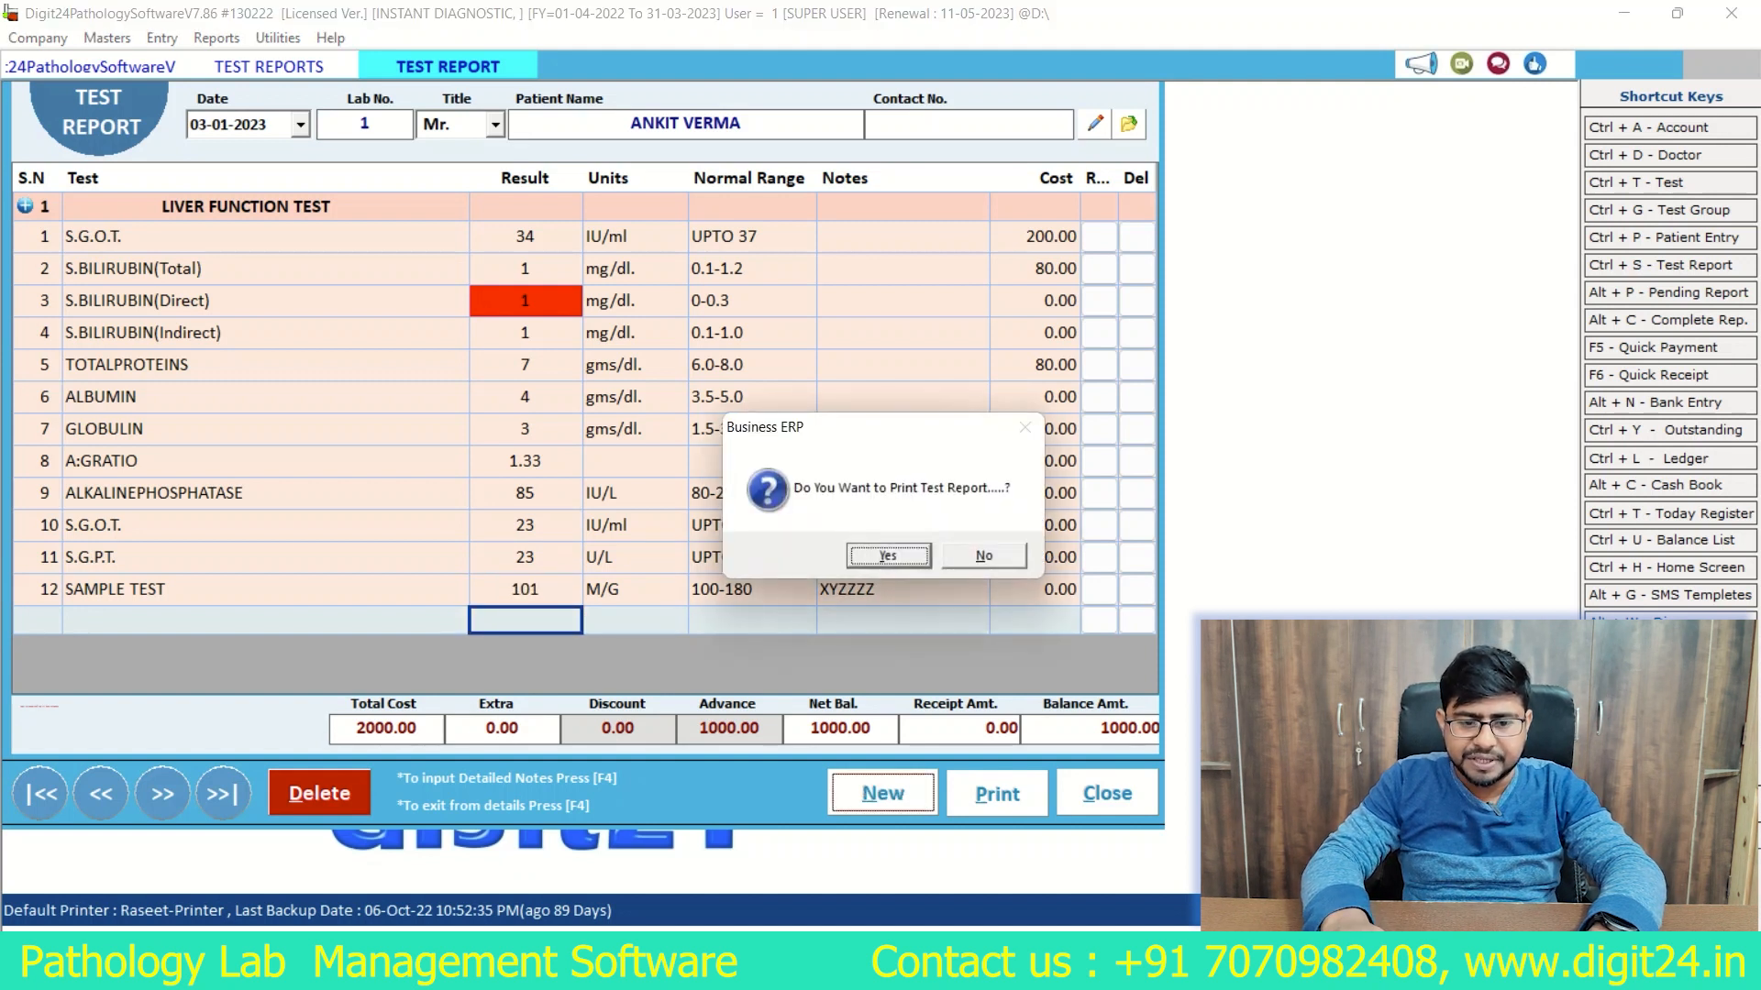
pyautogui.press('Return')
pyautogui.press('Tab')
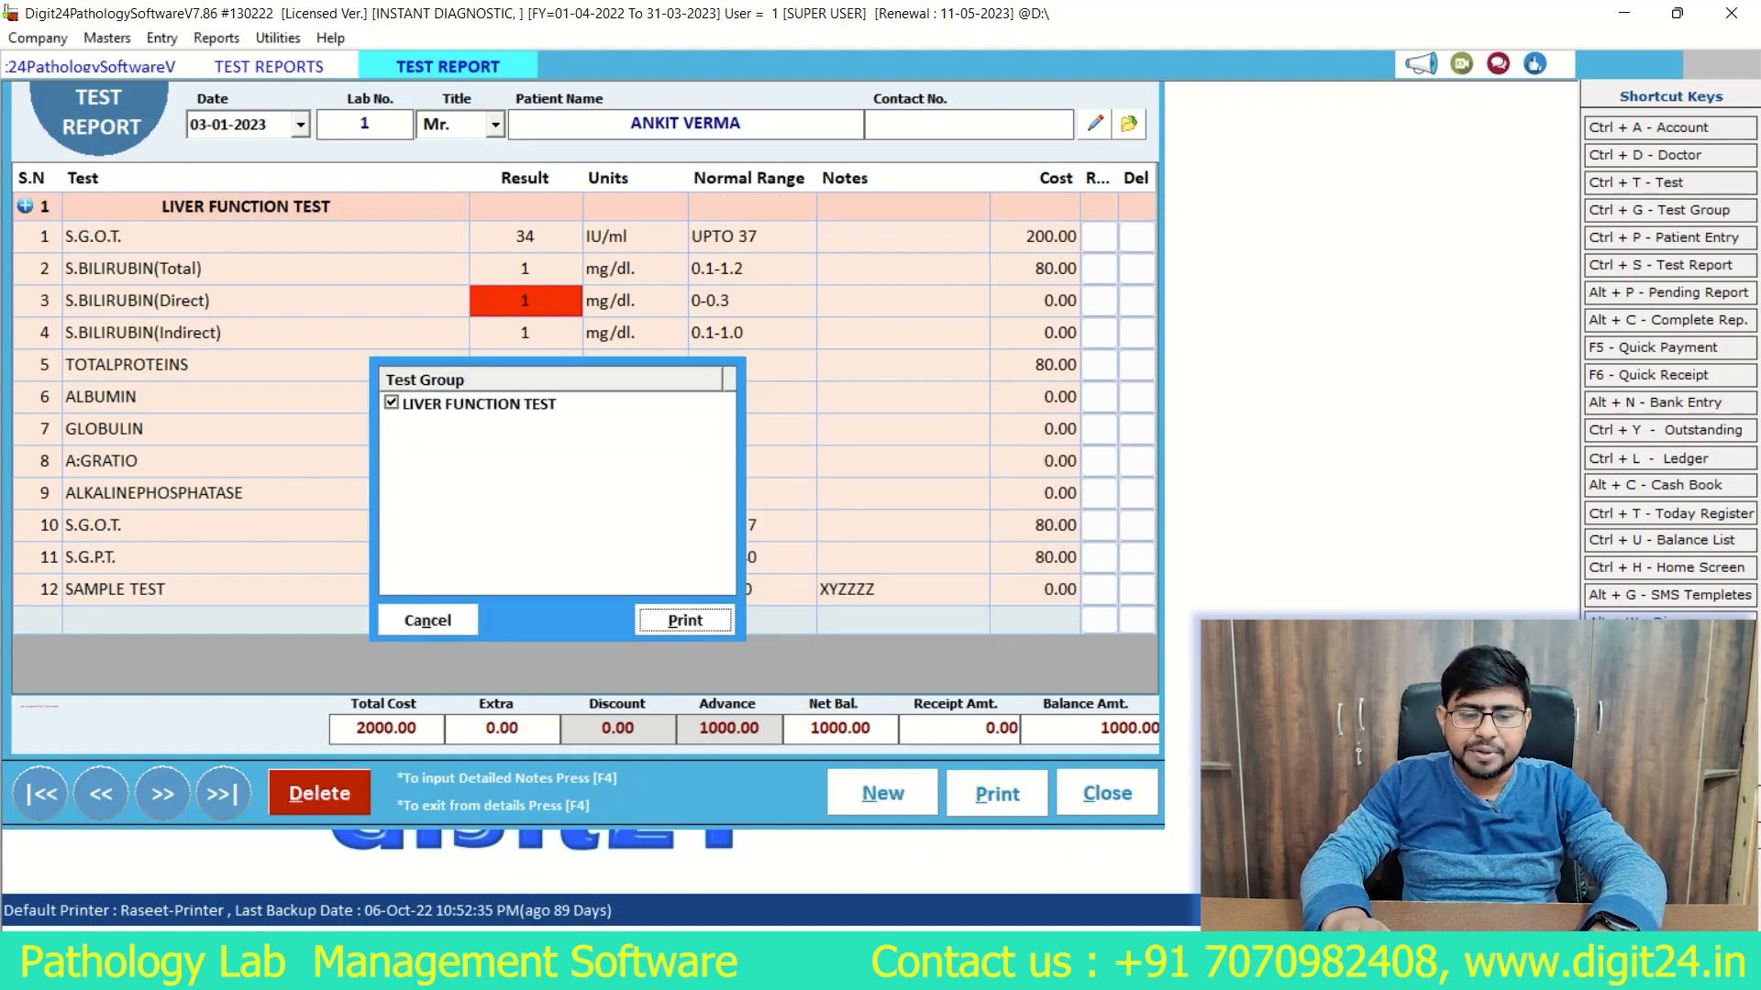
pyautogui.press('Return')
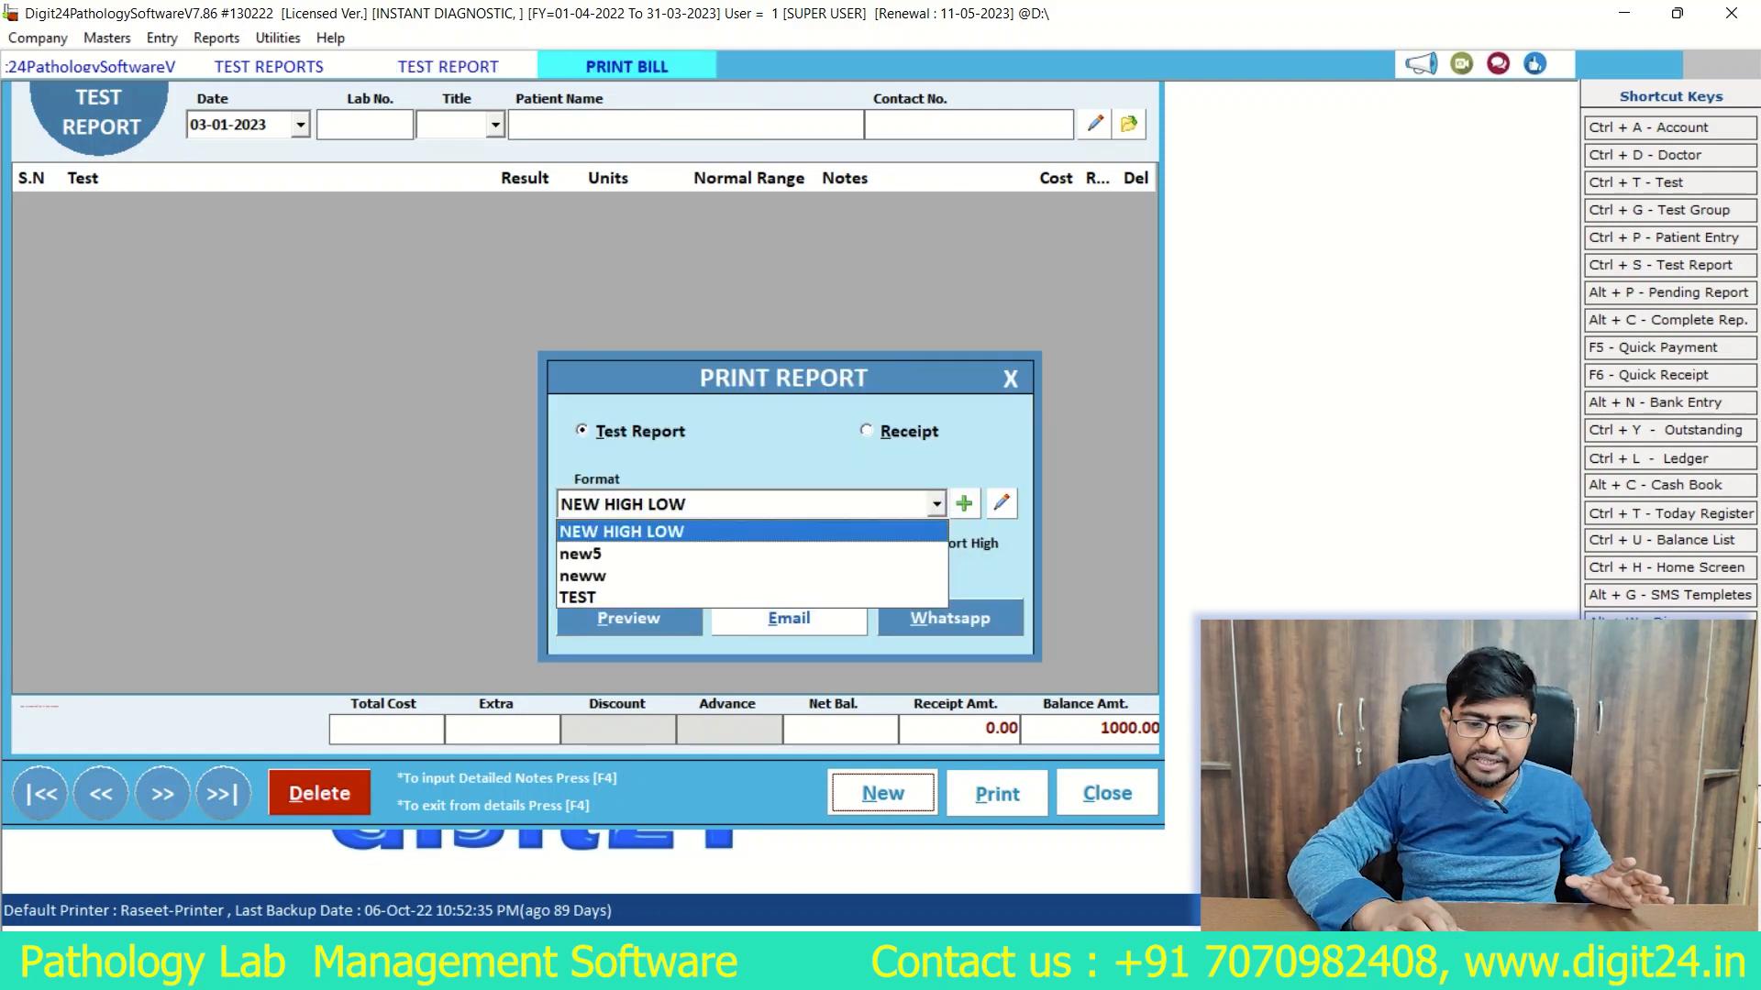
# Step: Preview the test report in the TEST format, look through the whole page, and close the preview
pyautogui.press('Down')
pyautogui.press('Down')
pyautogui.press('Down')
pyautogui.press('Return')
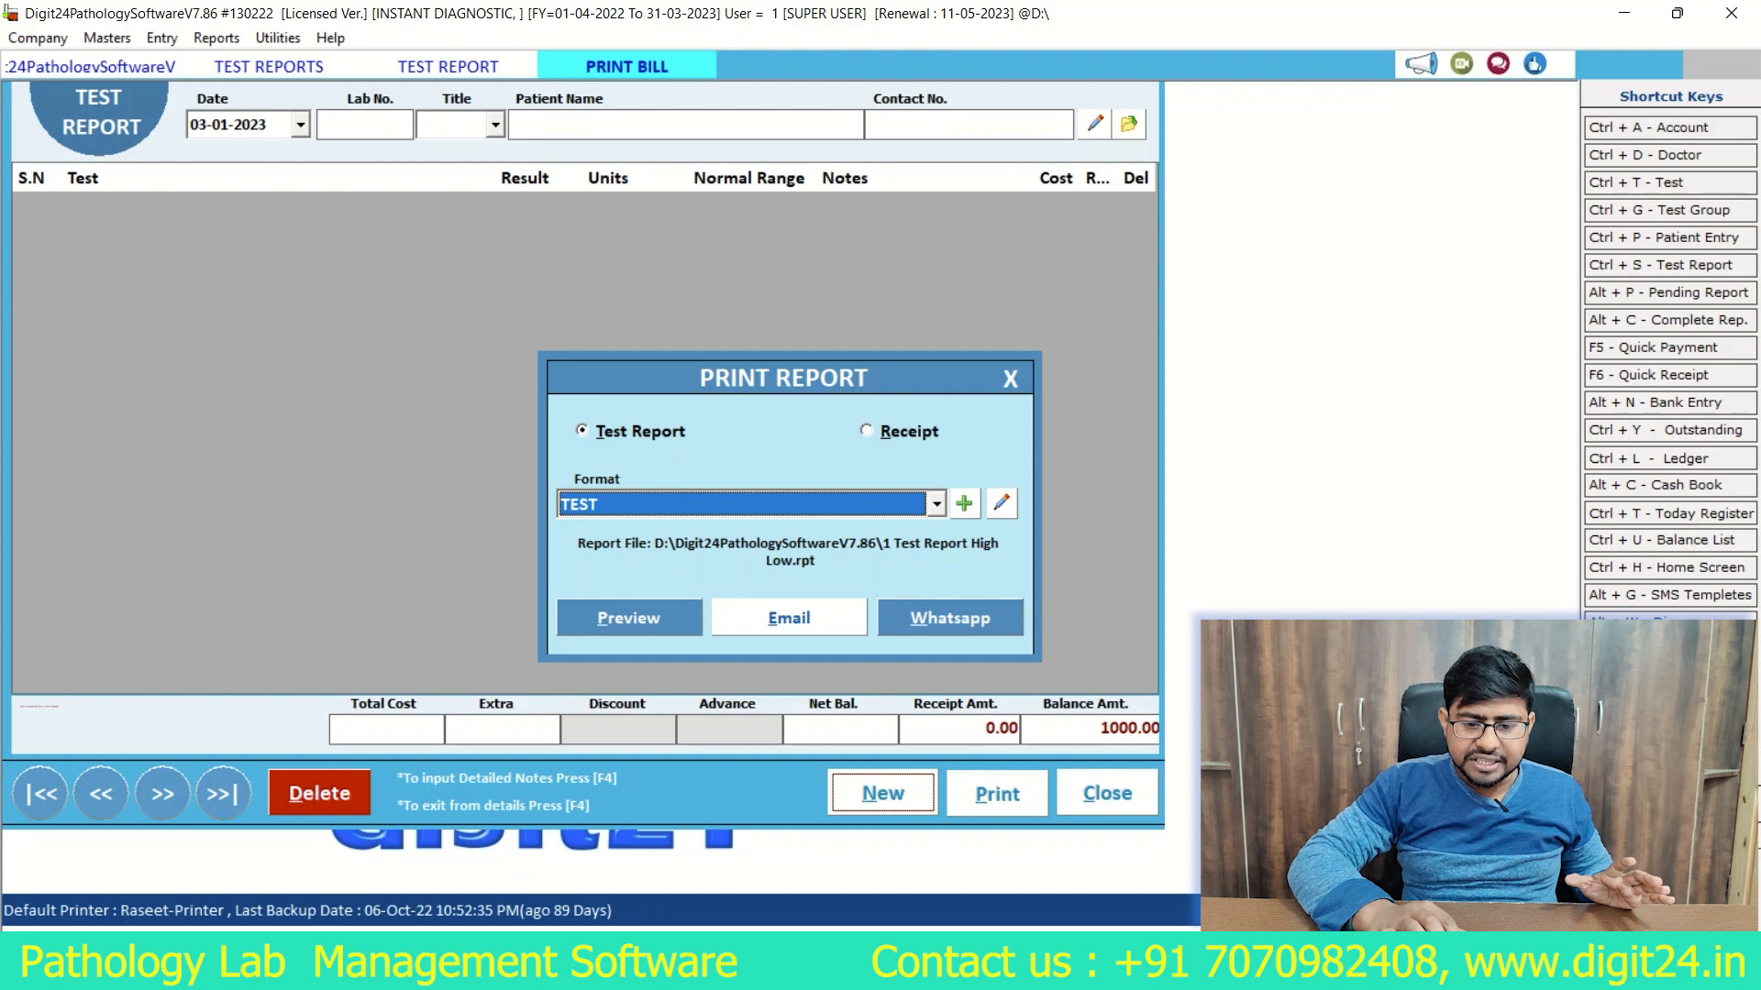
pyautogui.press('Tab')
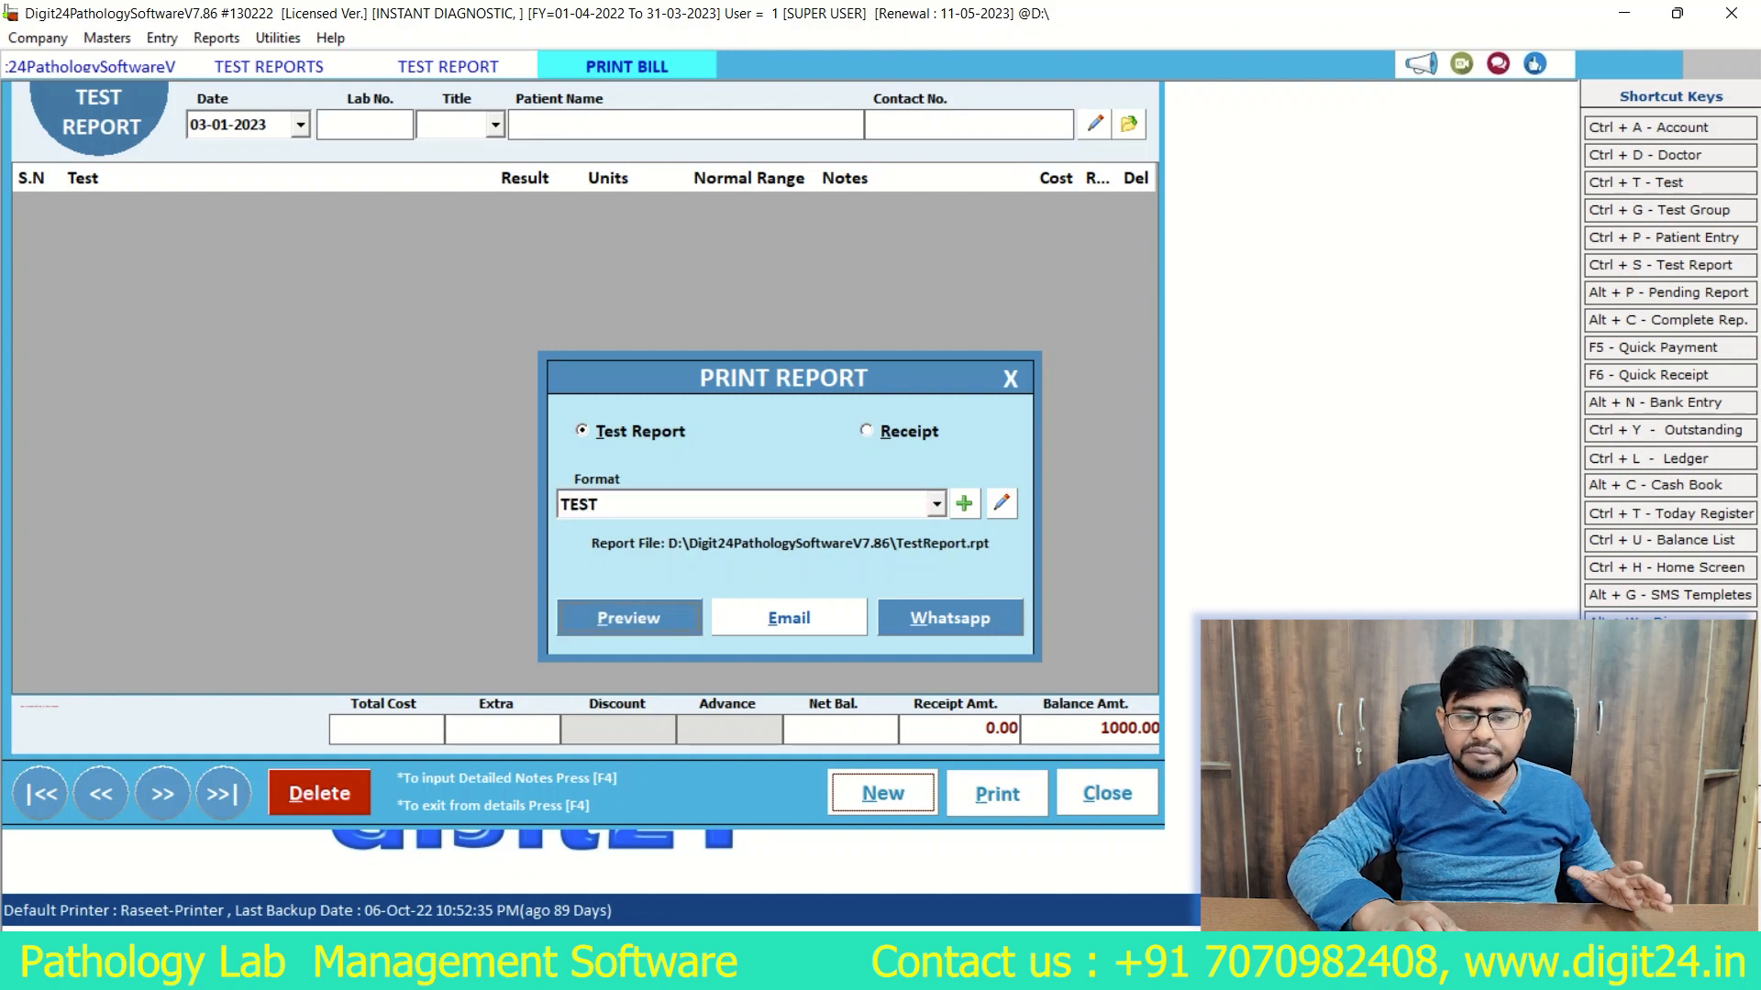
pyautogui.press('Return')
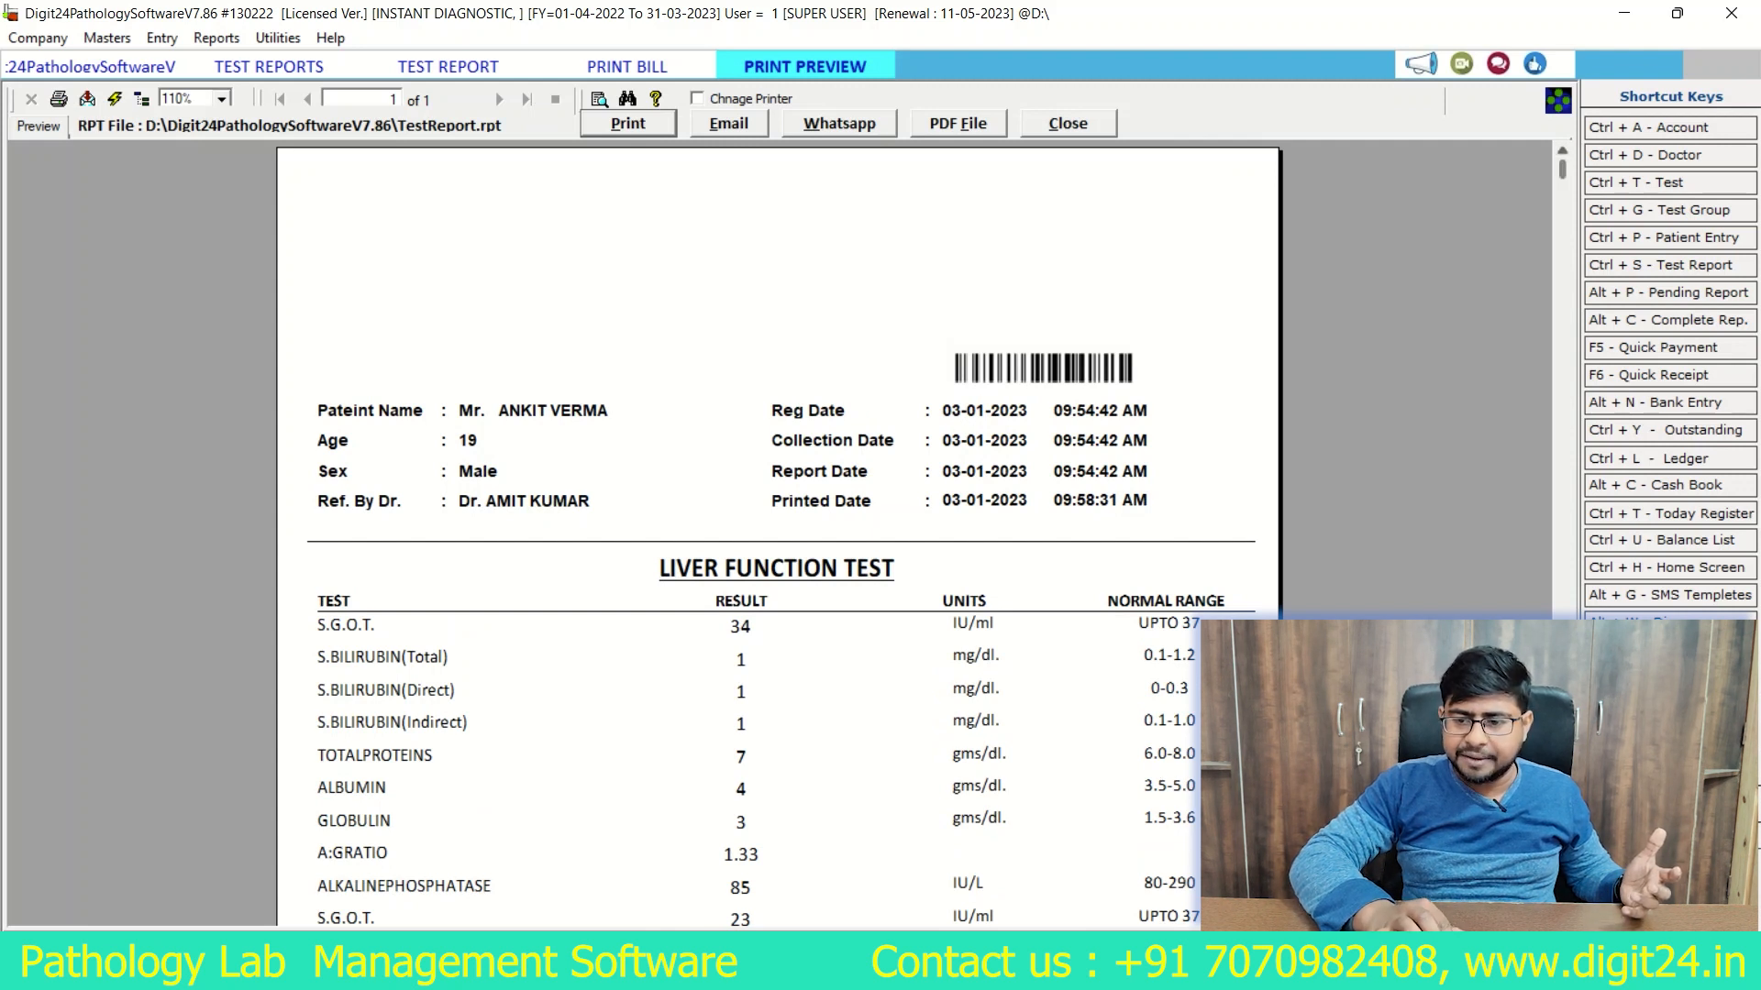
pyautogui.scroll(-10, 780, 532)
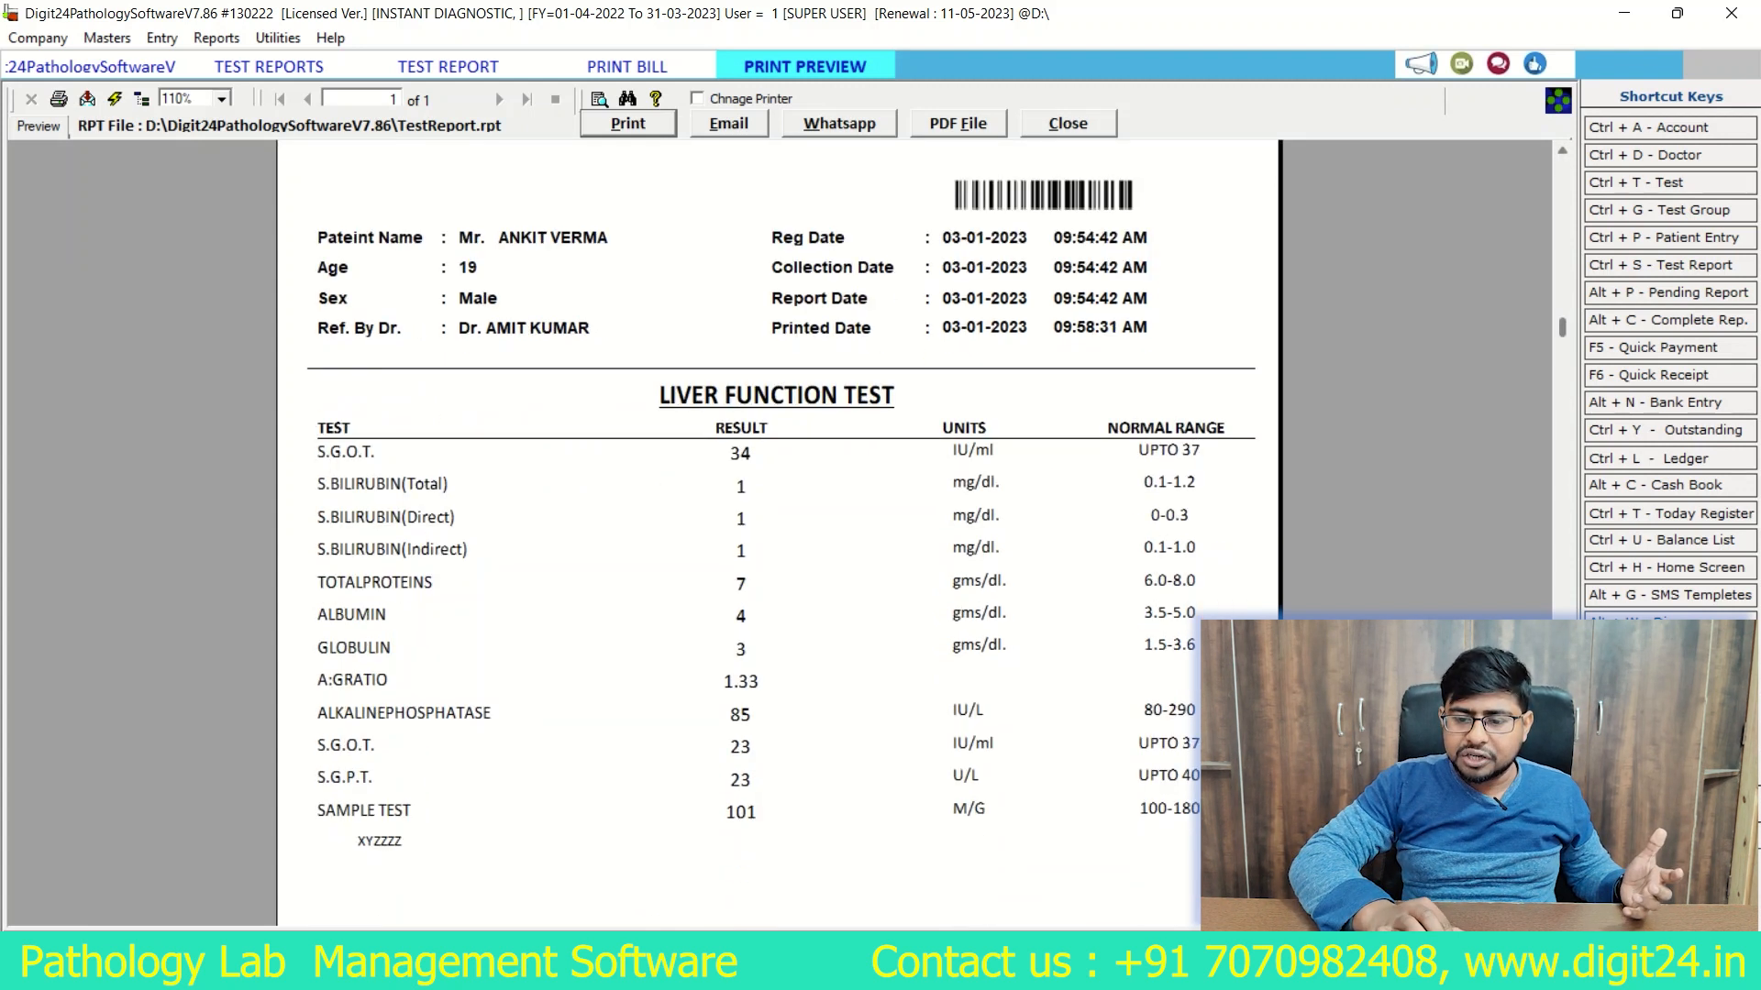
pyautogui.scroll(10, 779, 532)
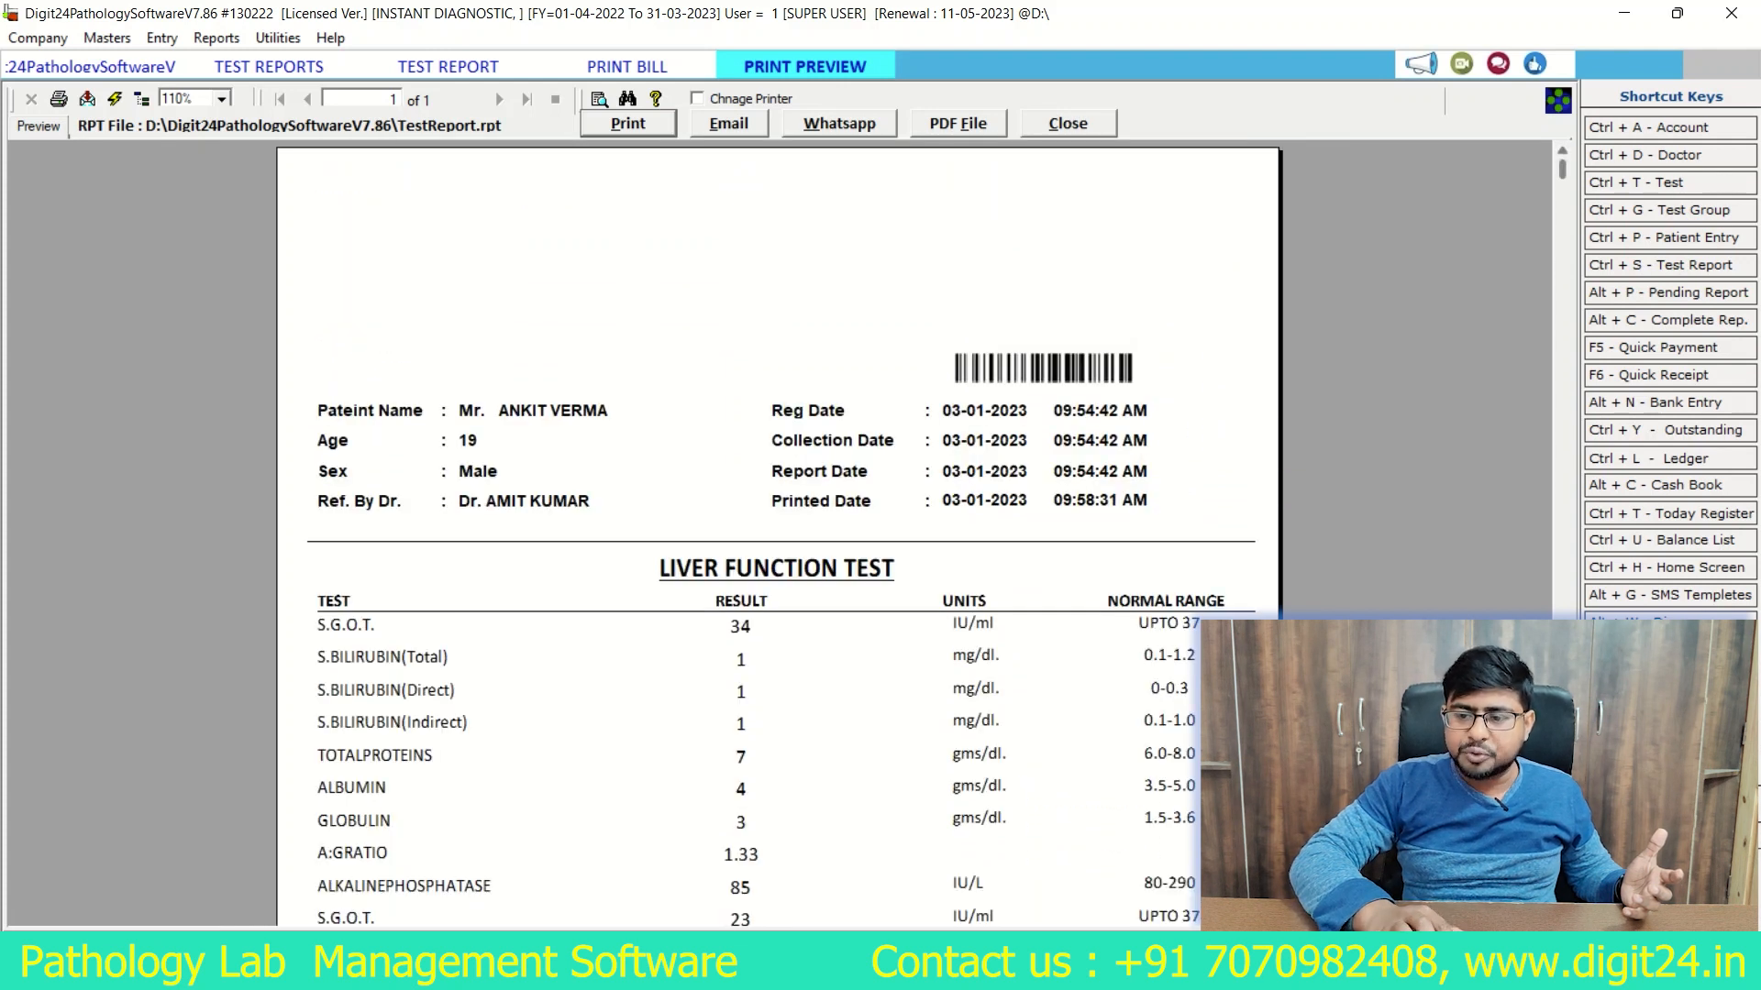
pyautogui.scroll(-8, 780, 532)
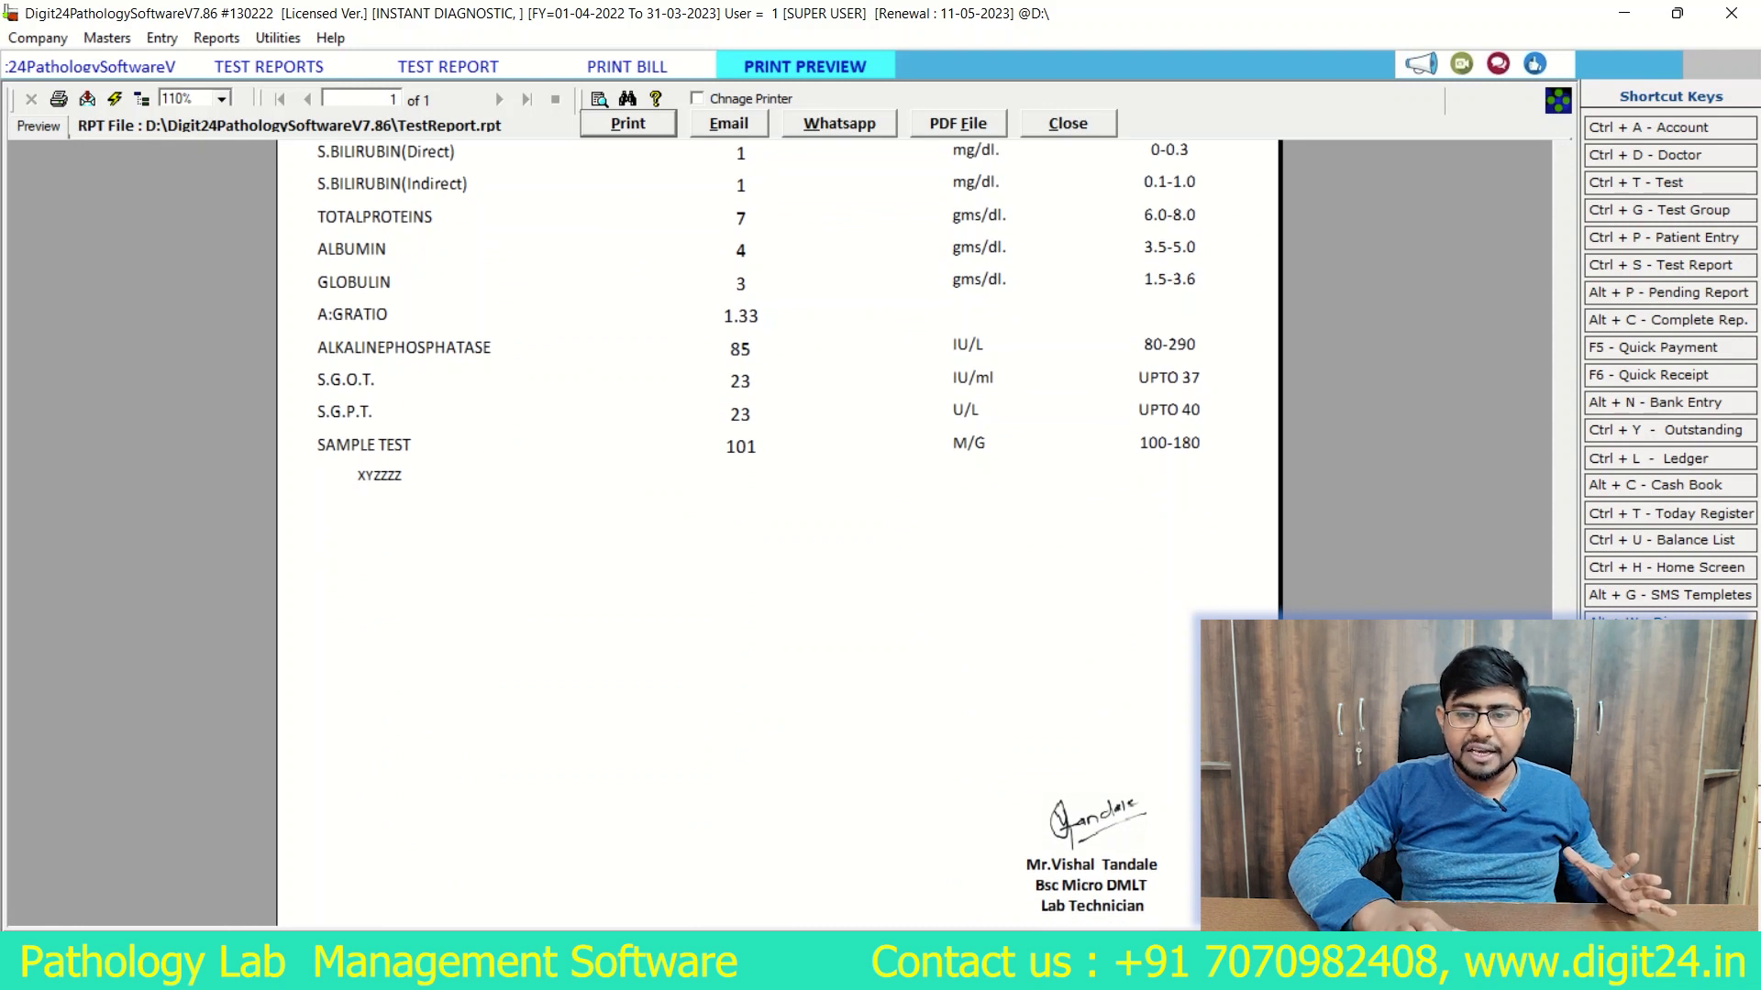
pyautogui.click(1069, 123)
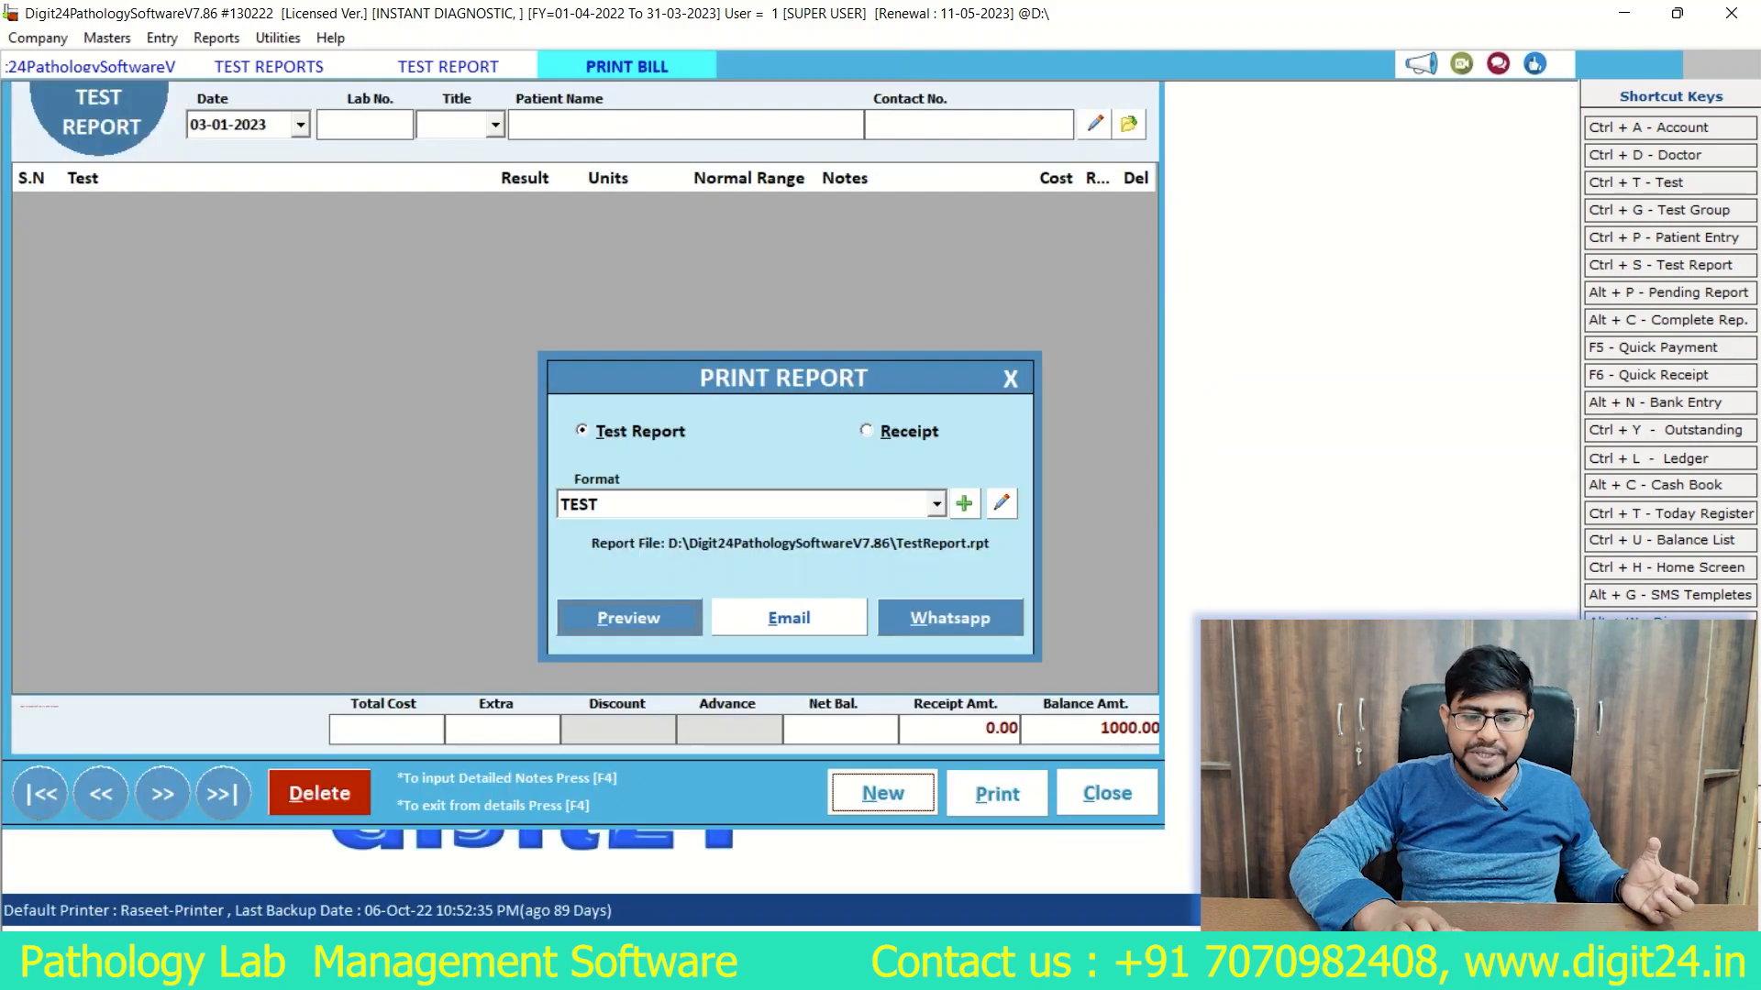
# Step: Preview the test report in the neww format, review it down to the footer, and close the preview
pyautogui.click(936, 504)
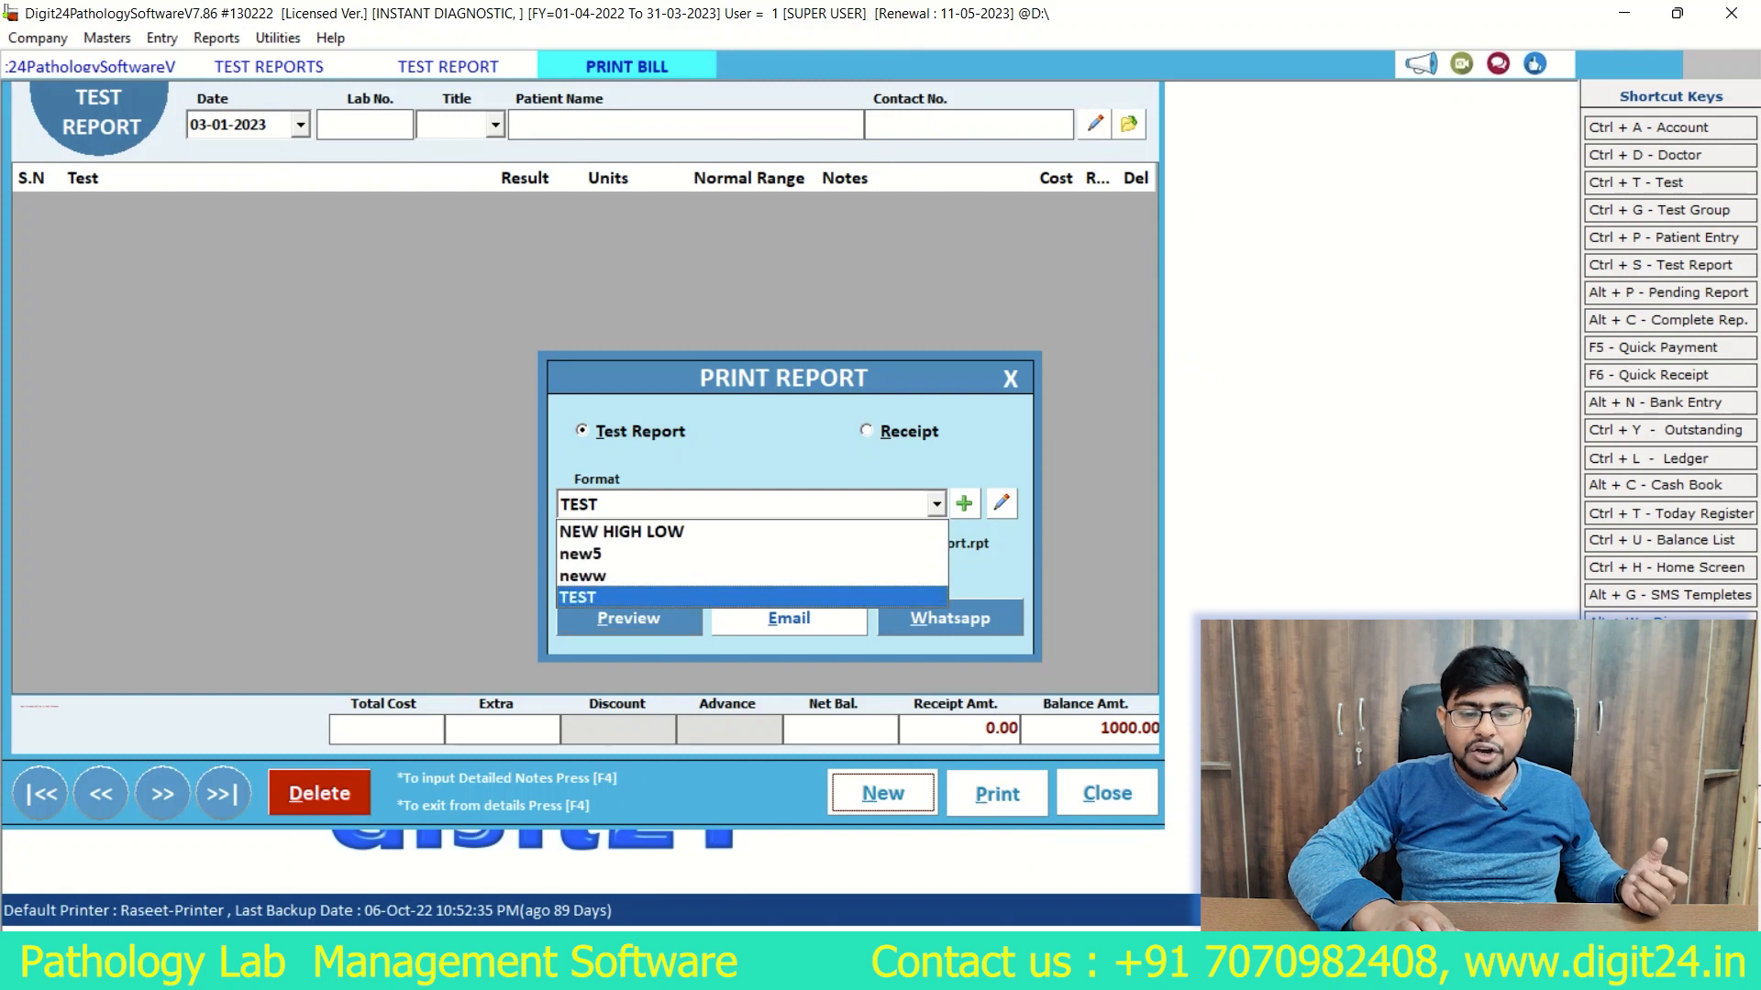
pyautogui.click(752, 574)
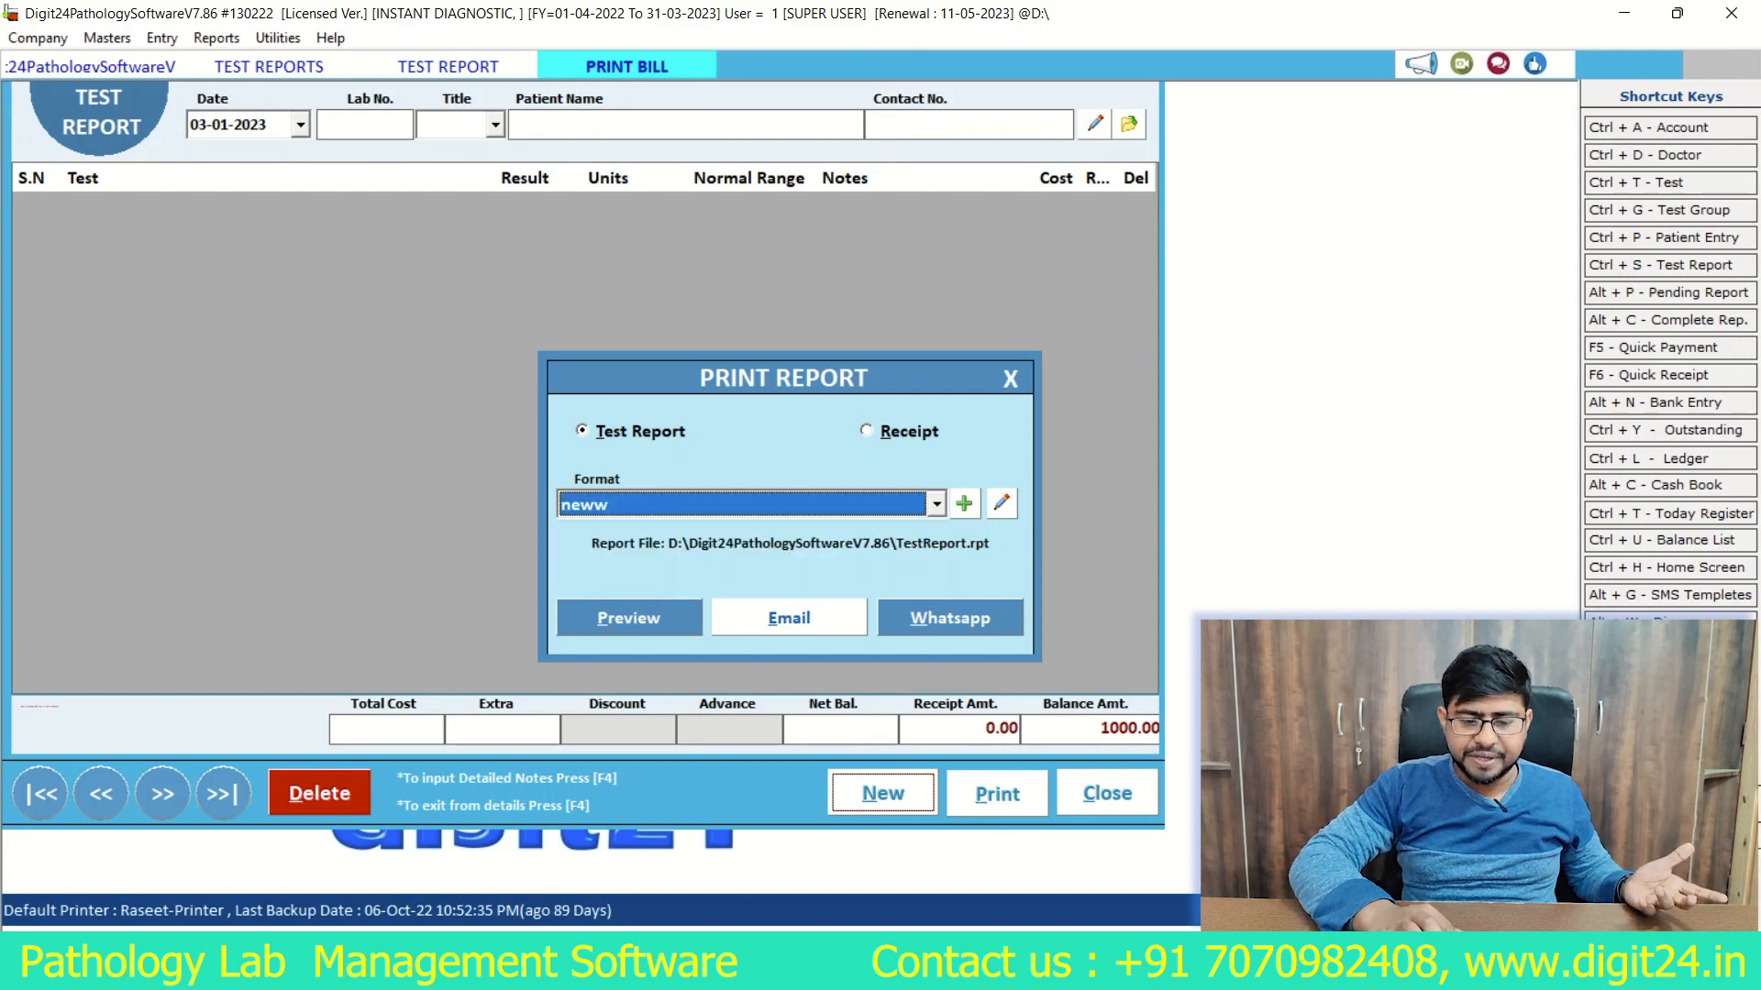
pyautogui.click(628, 619)
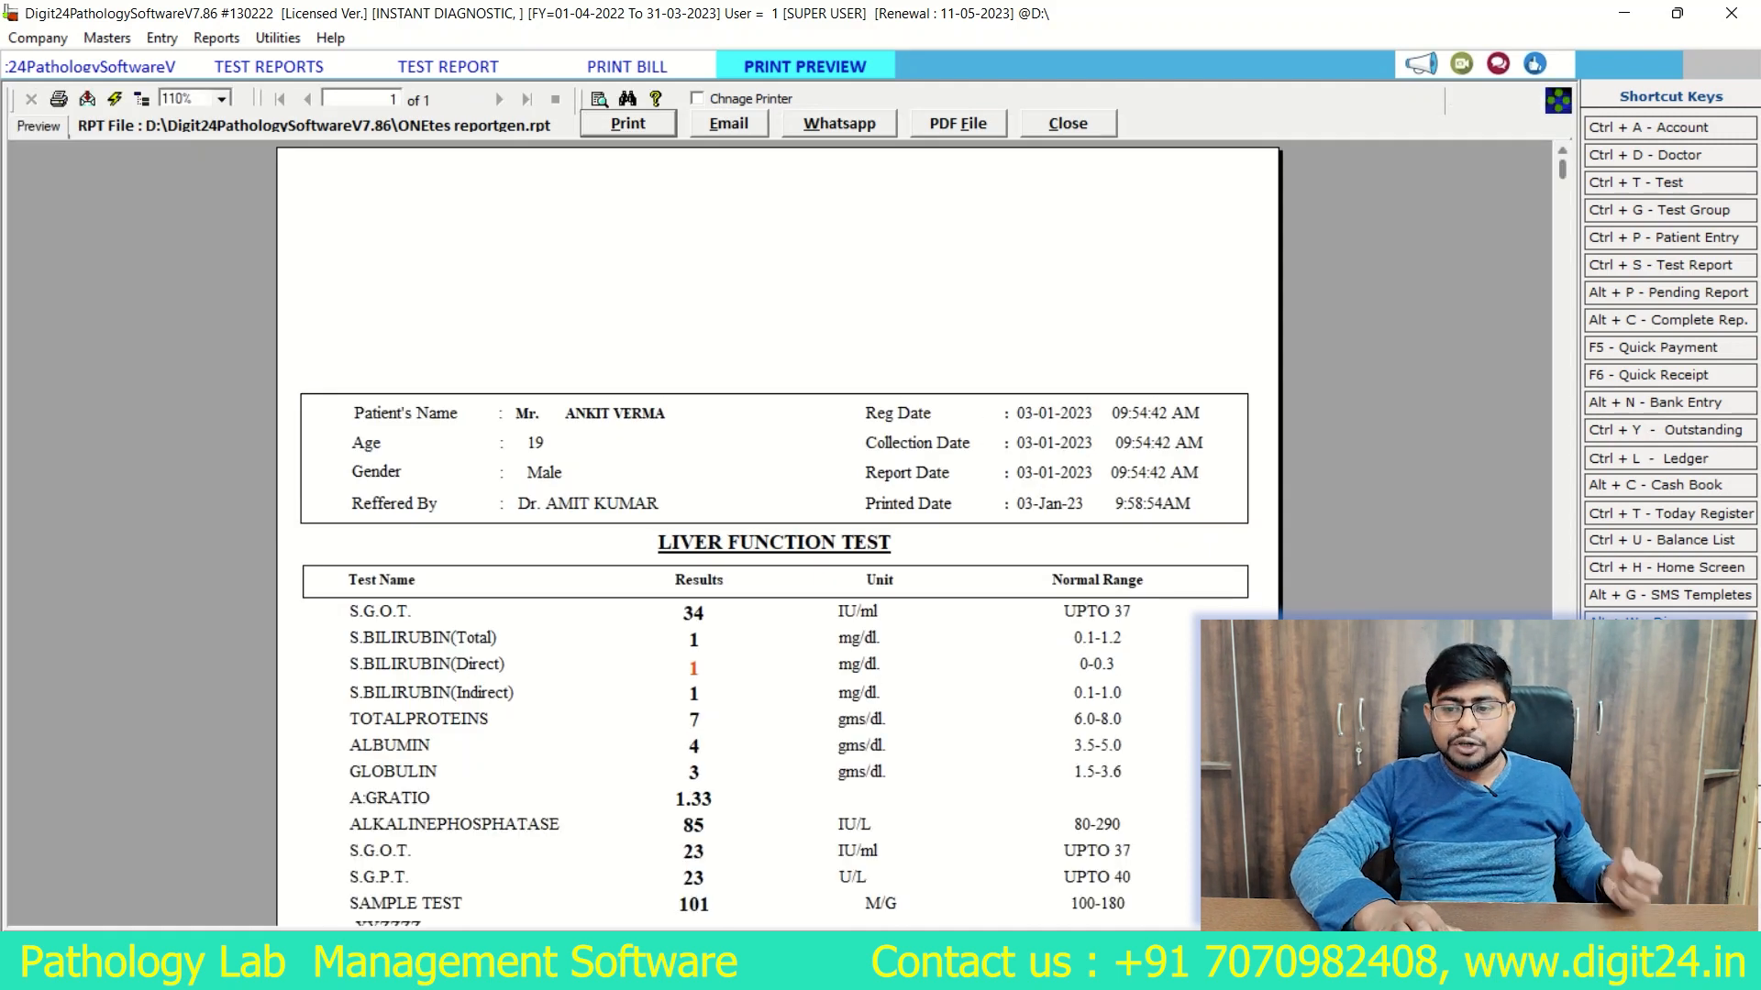
pyautogui.scroll(-5, 779, 532)
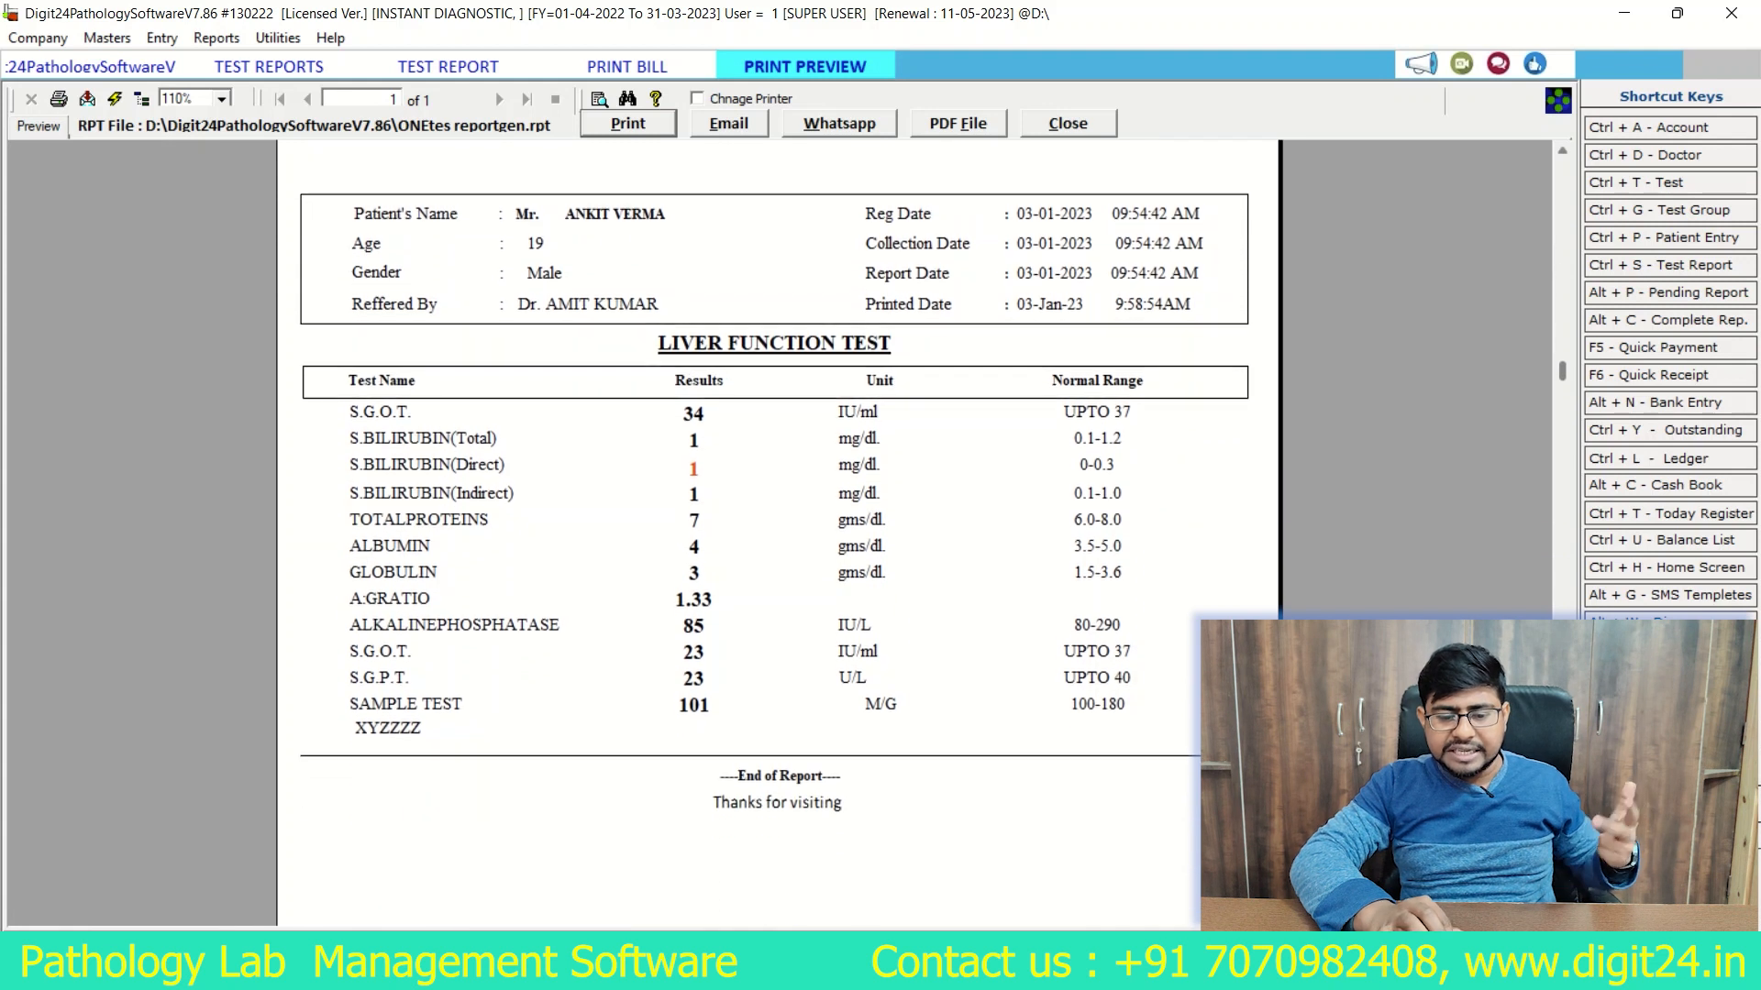
pyautogui.scroll(-2, 779, 532)
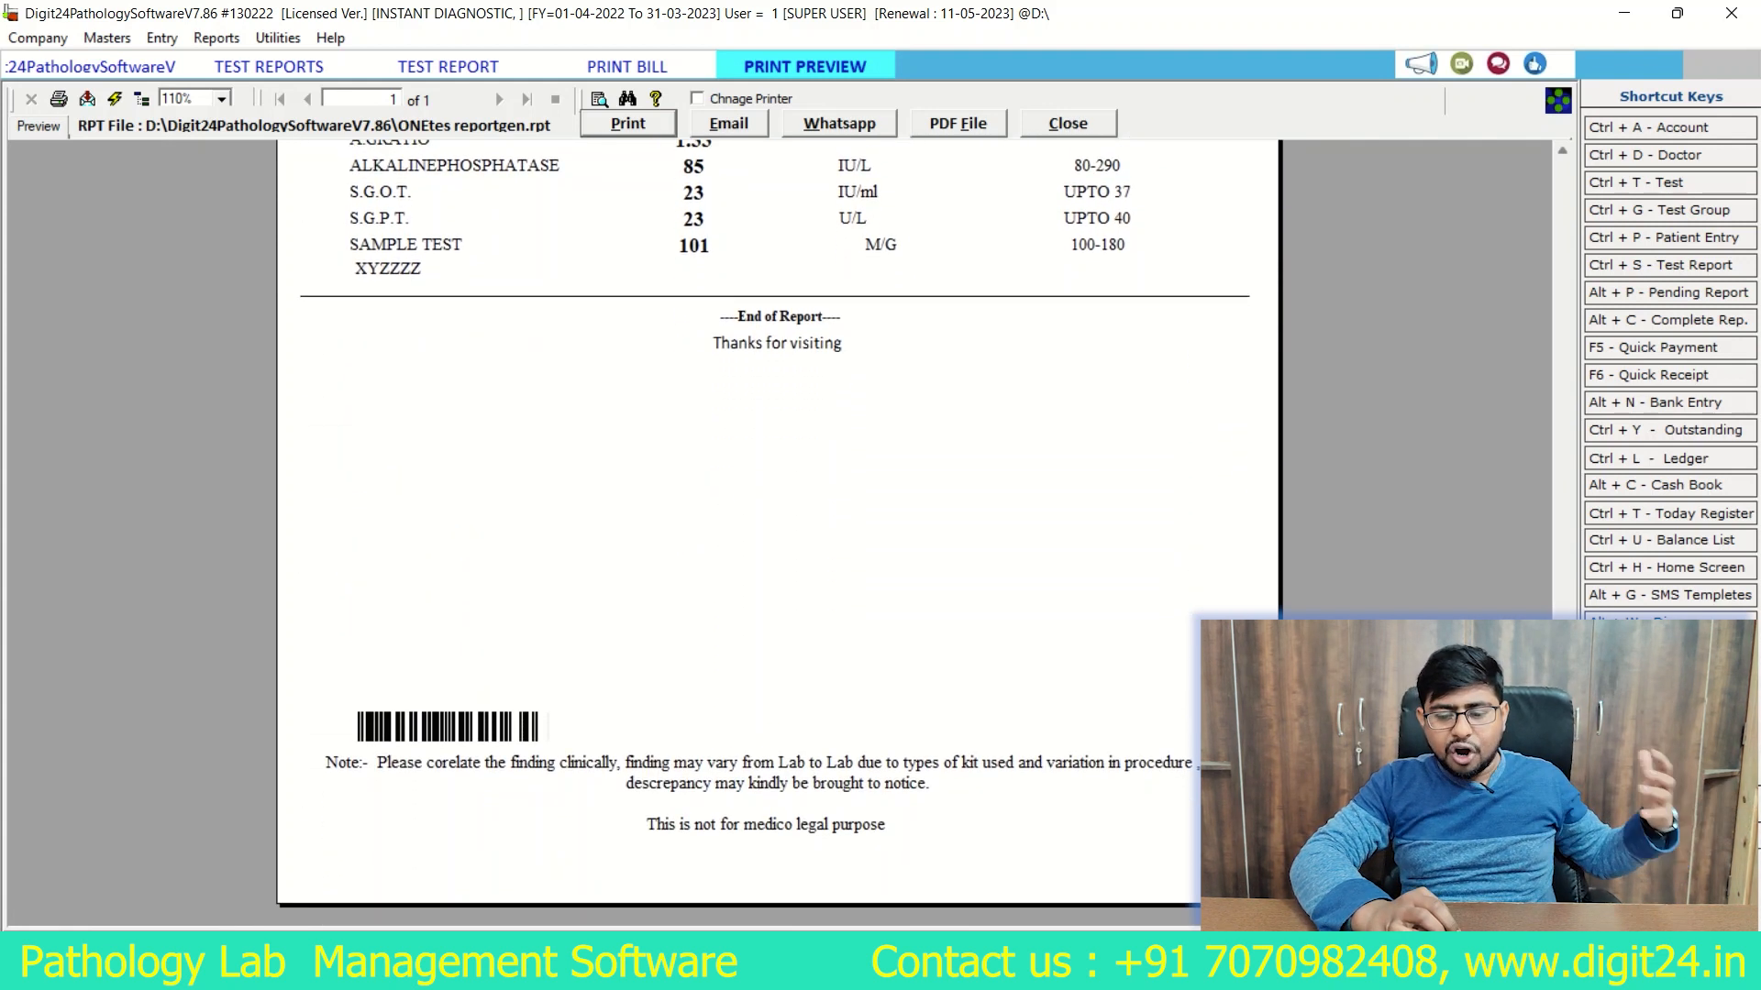
pyautogui.scroll(7, 780, 532)
pyautogui.scroll(-7, 779, 532)
pyautogui.scroll(7, 779, 531)
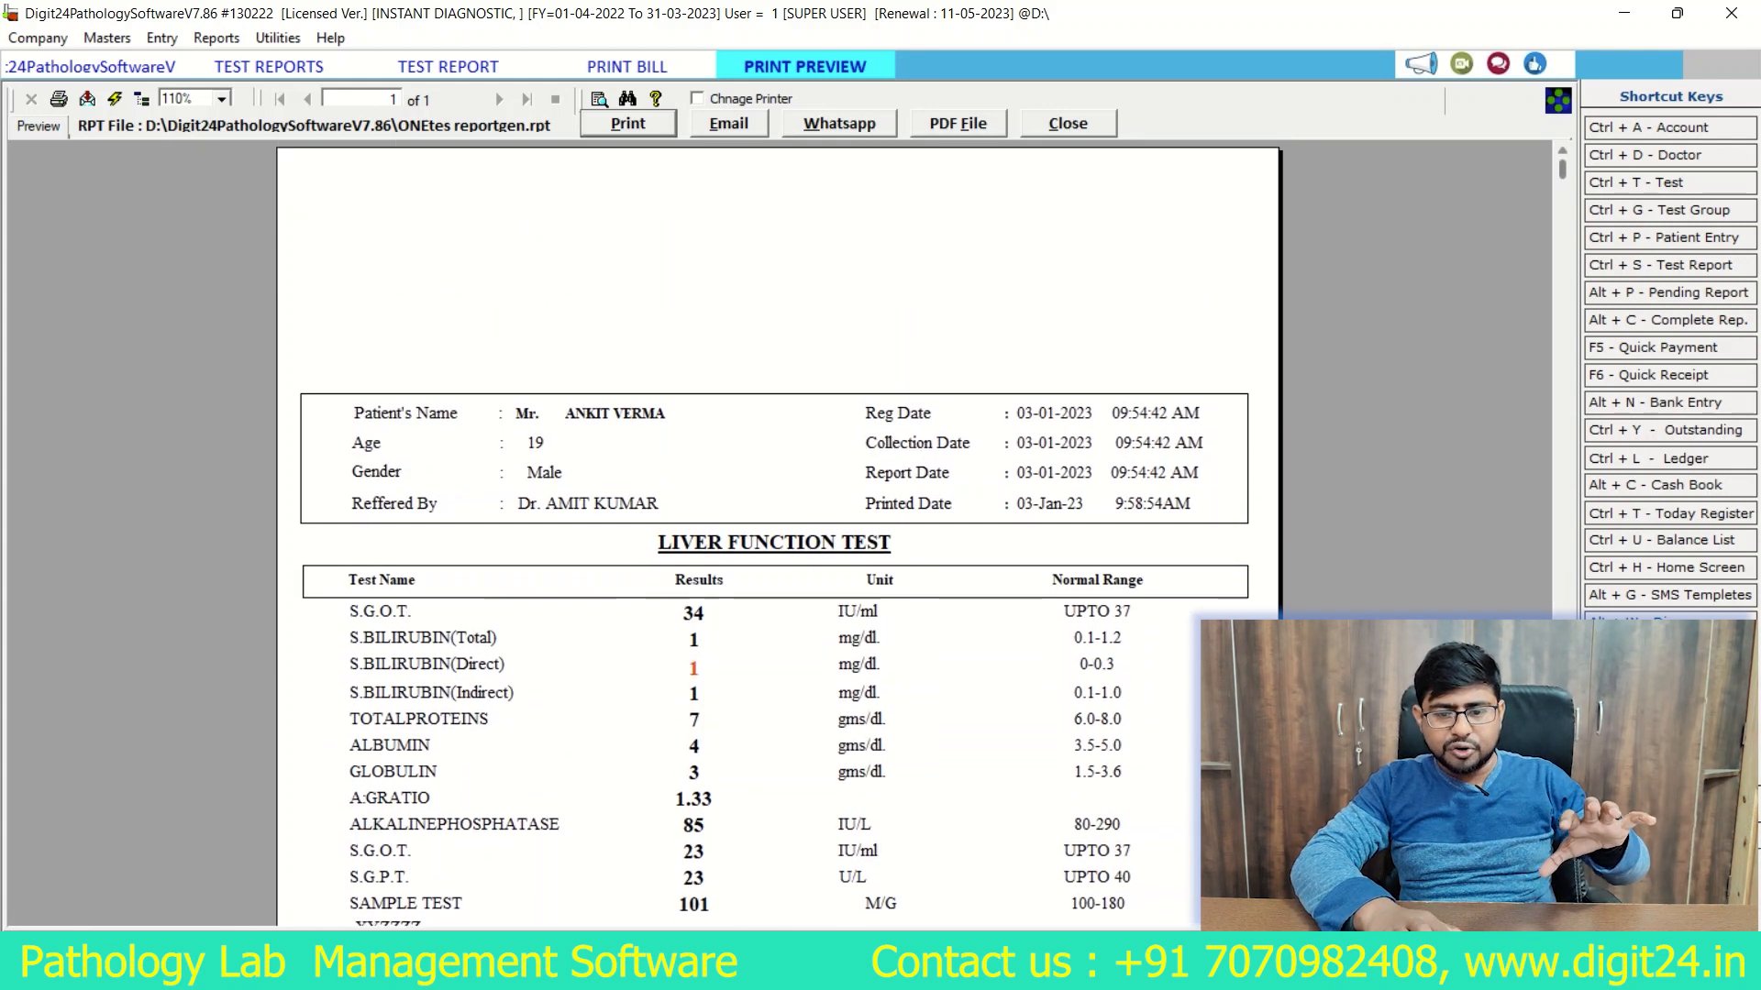
pyautogui.click(1069, 124)
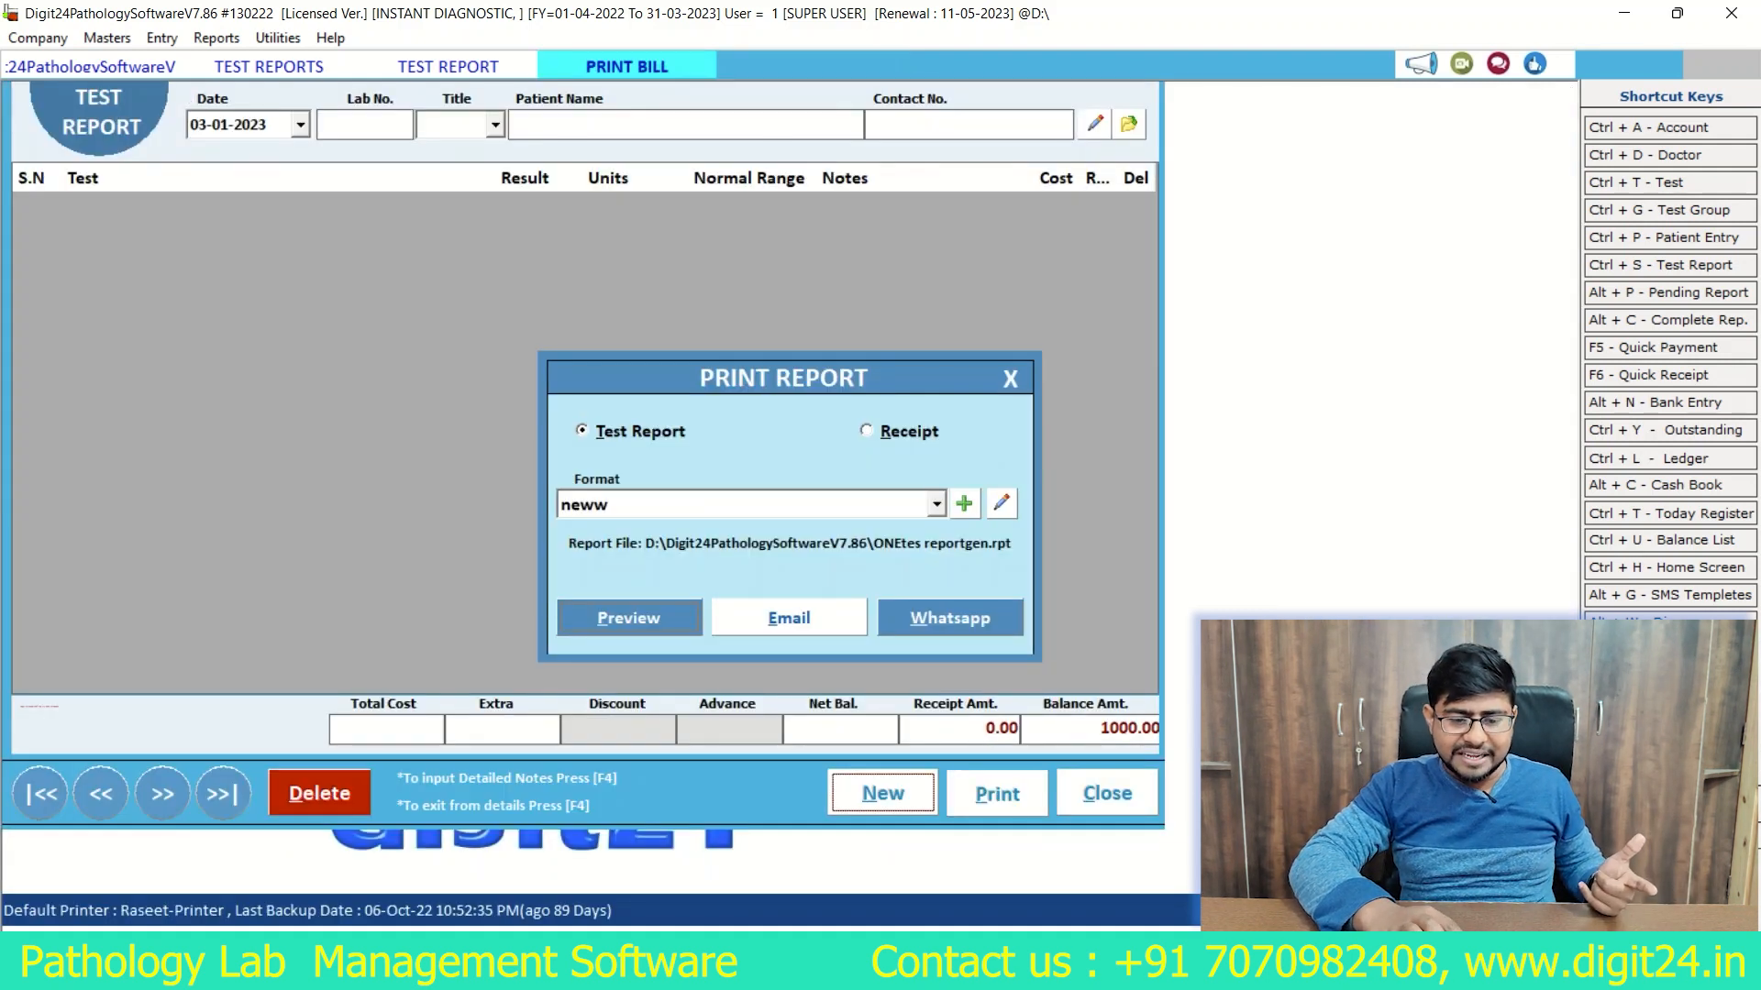
# Step: Preview the test report in the new5 format, check its letterhead and results, and close the preview
pyautogui.click(936, 505)
pyautogui.press('Return')
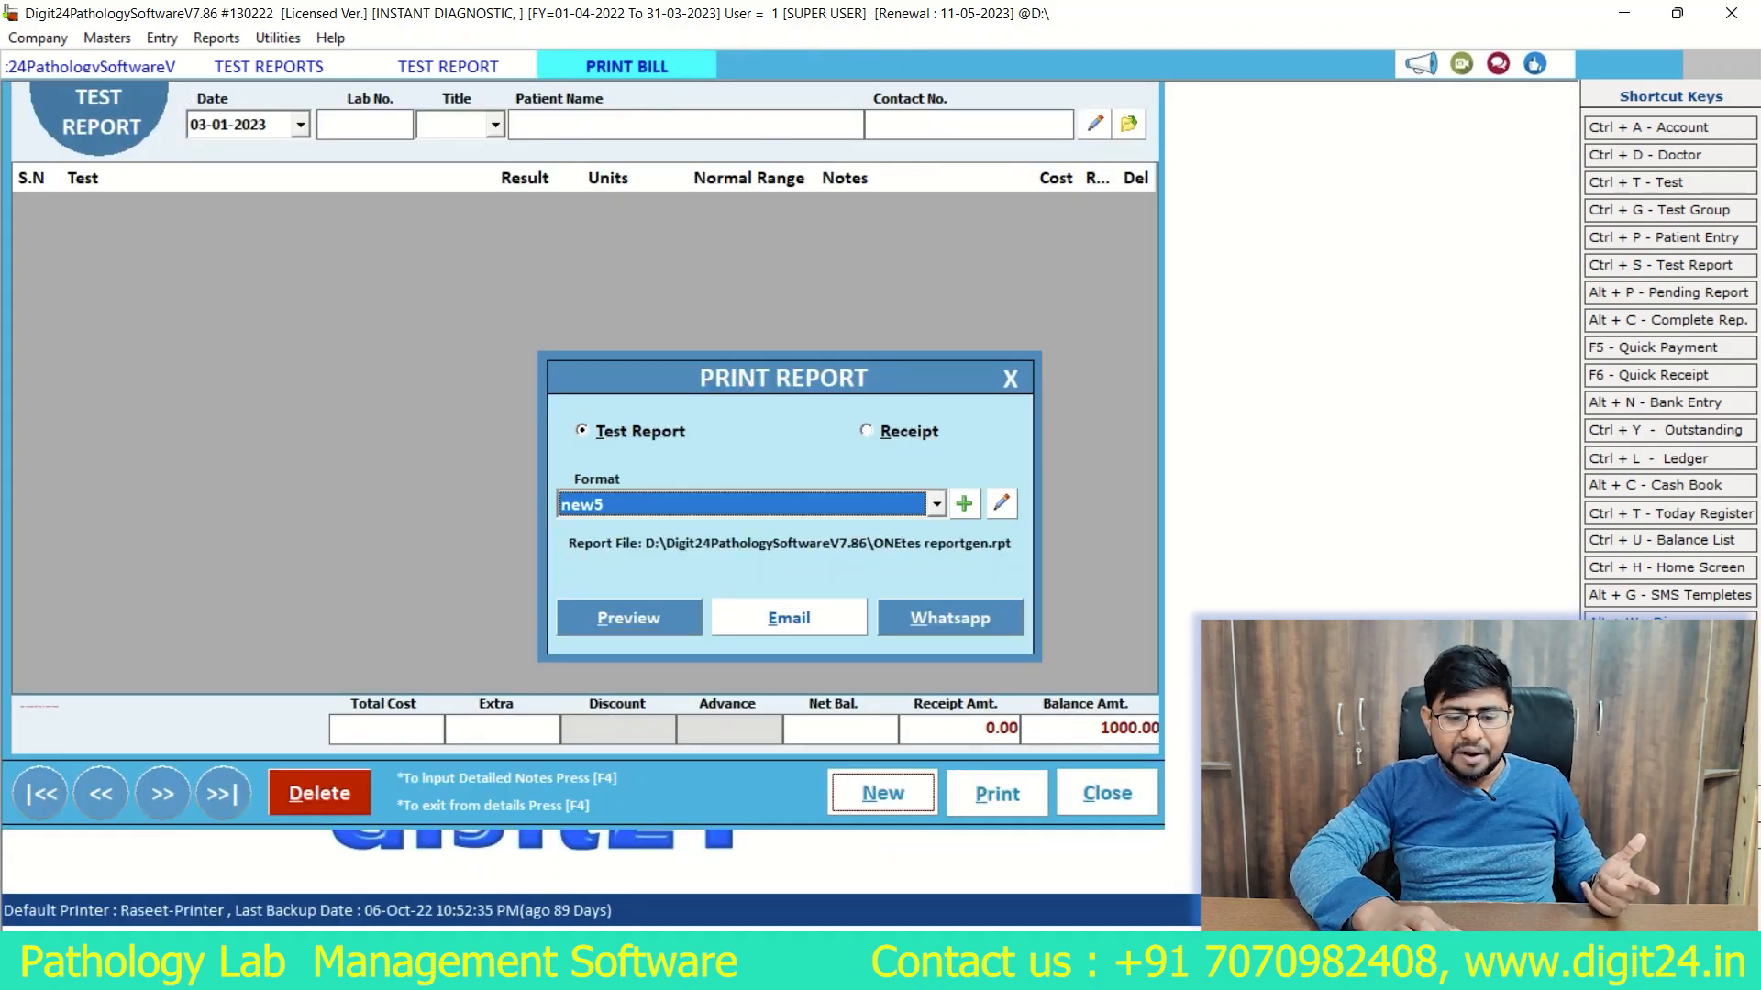
pyautogui.press('Tab')
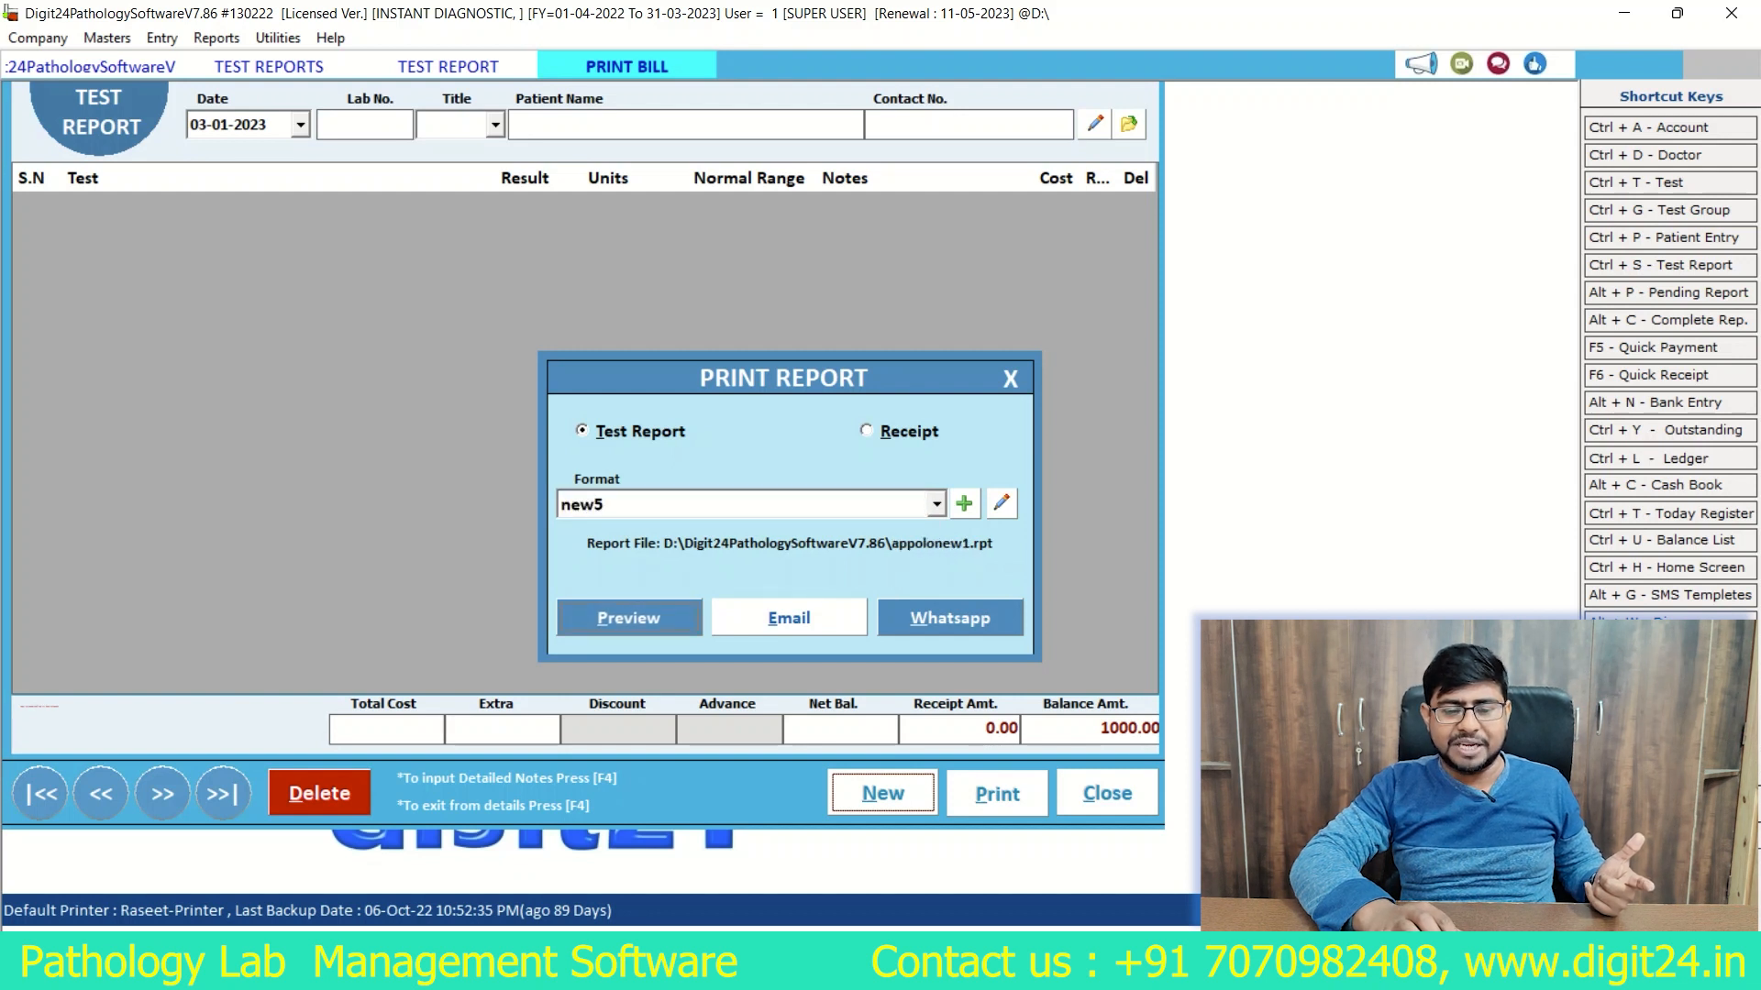
pyautogui.press('Return')
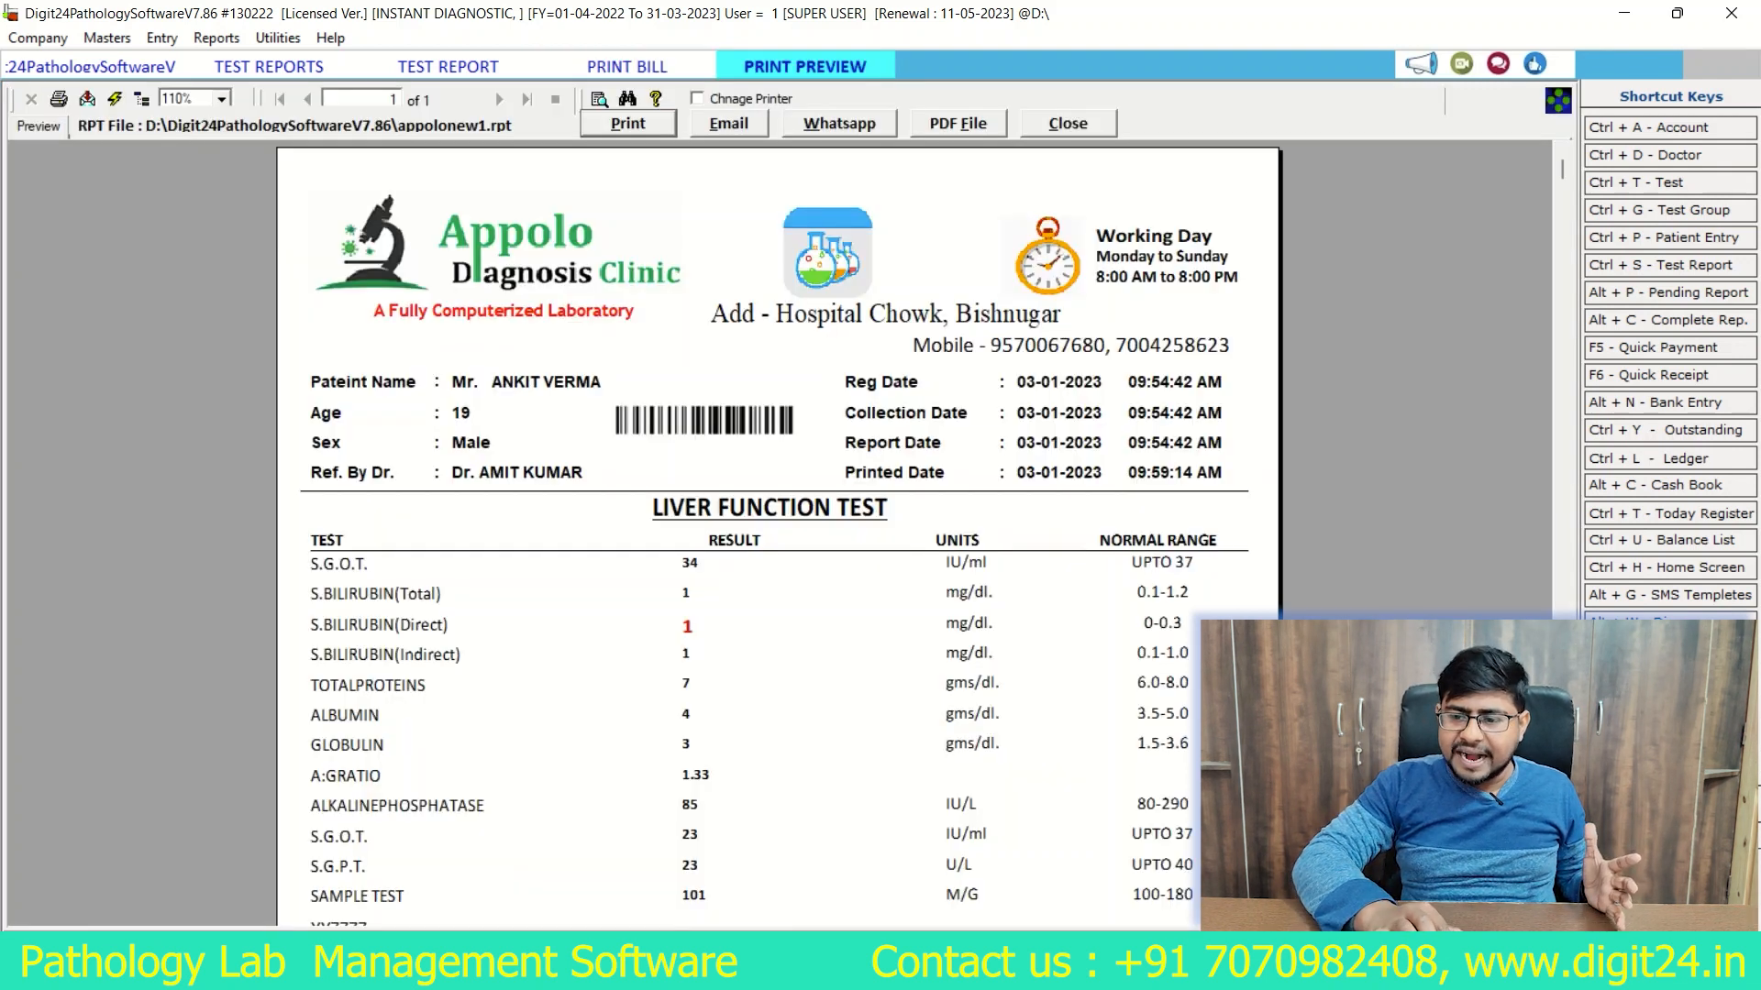
pyautogui.scroll(-5, 779, 532)
pyautogui.scroll(-2, 780, 532)
pyautogui.scroll(3, 777, 532)
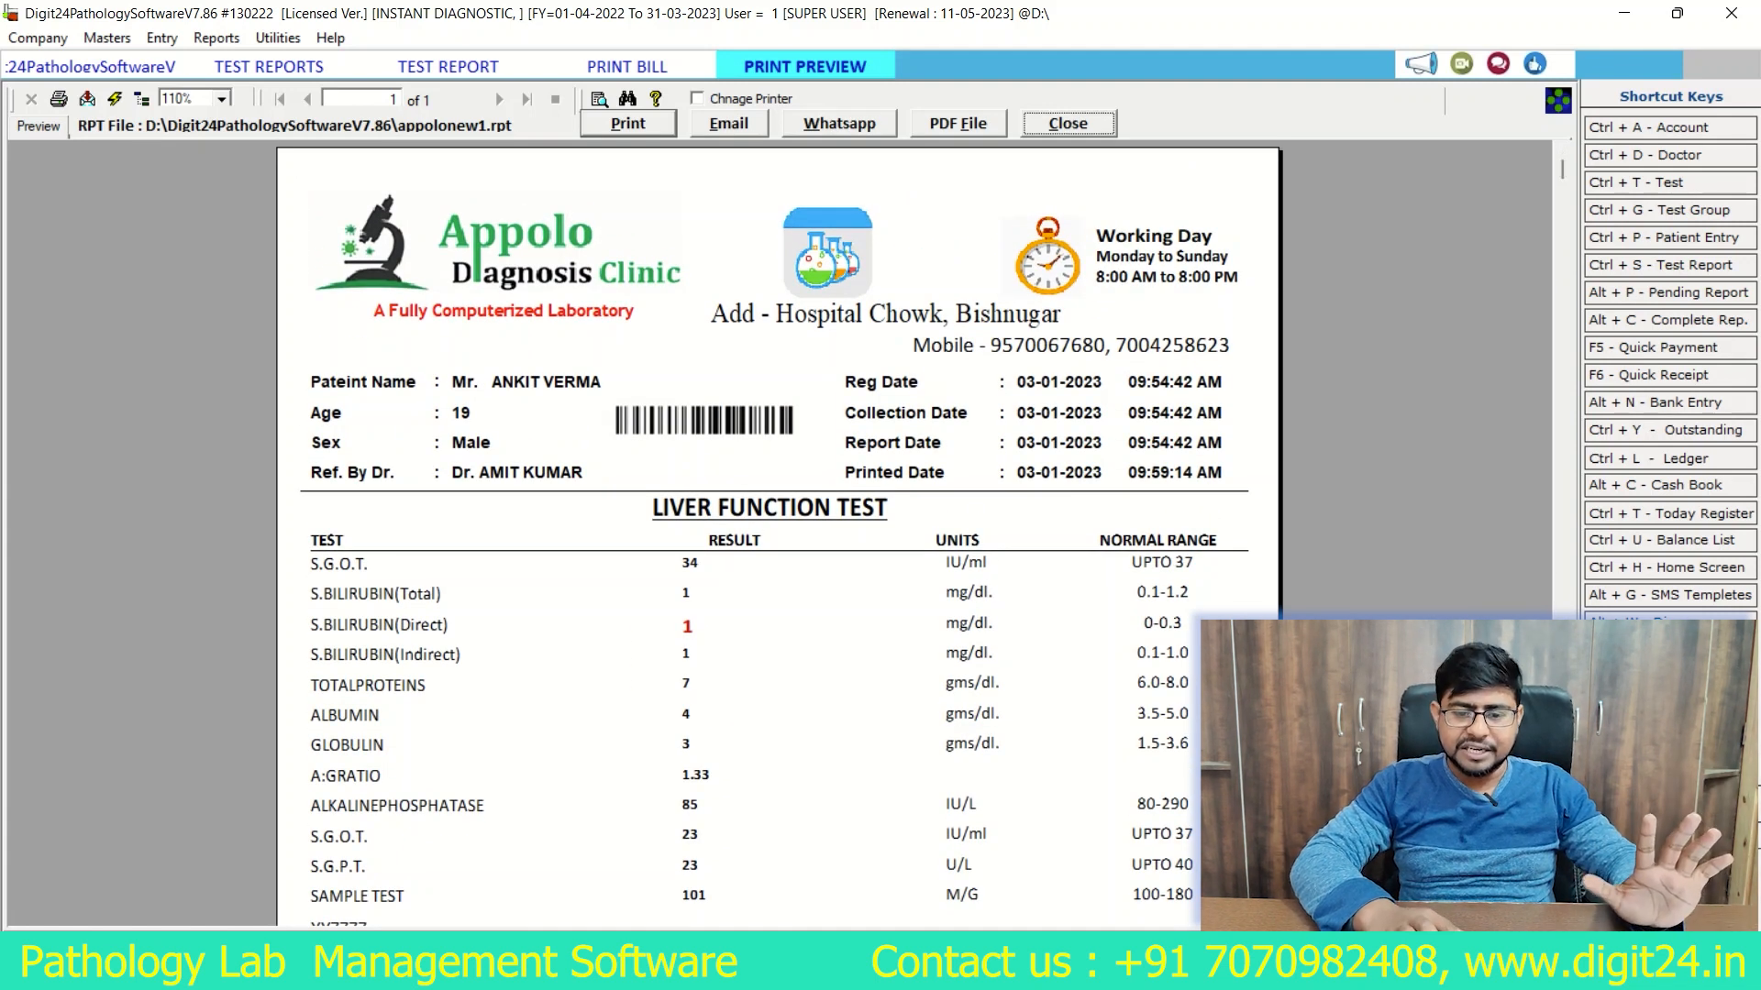
pyautogui.click(1068, 123)
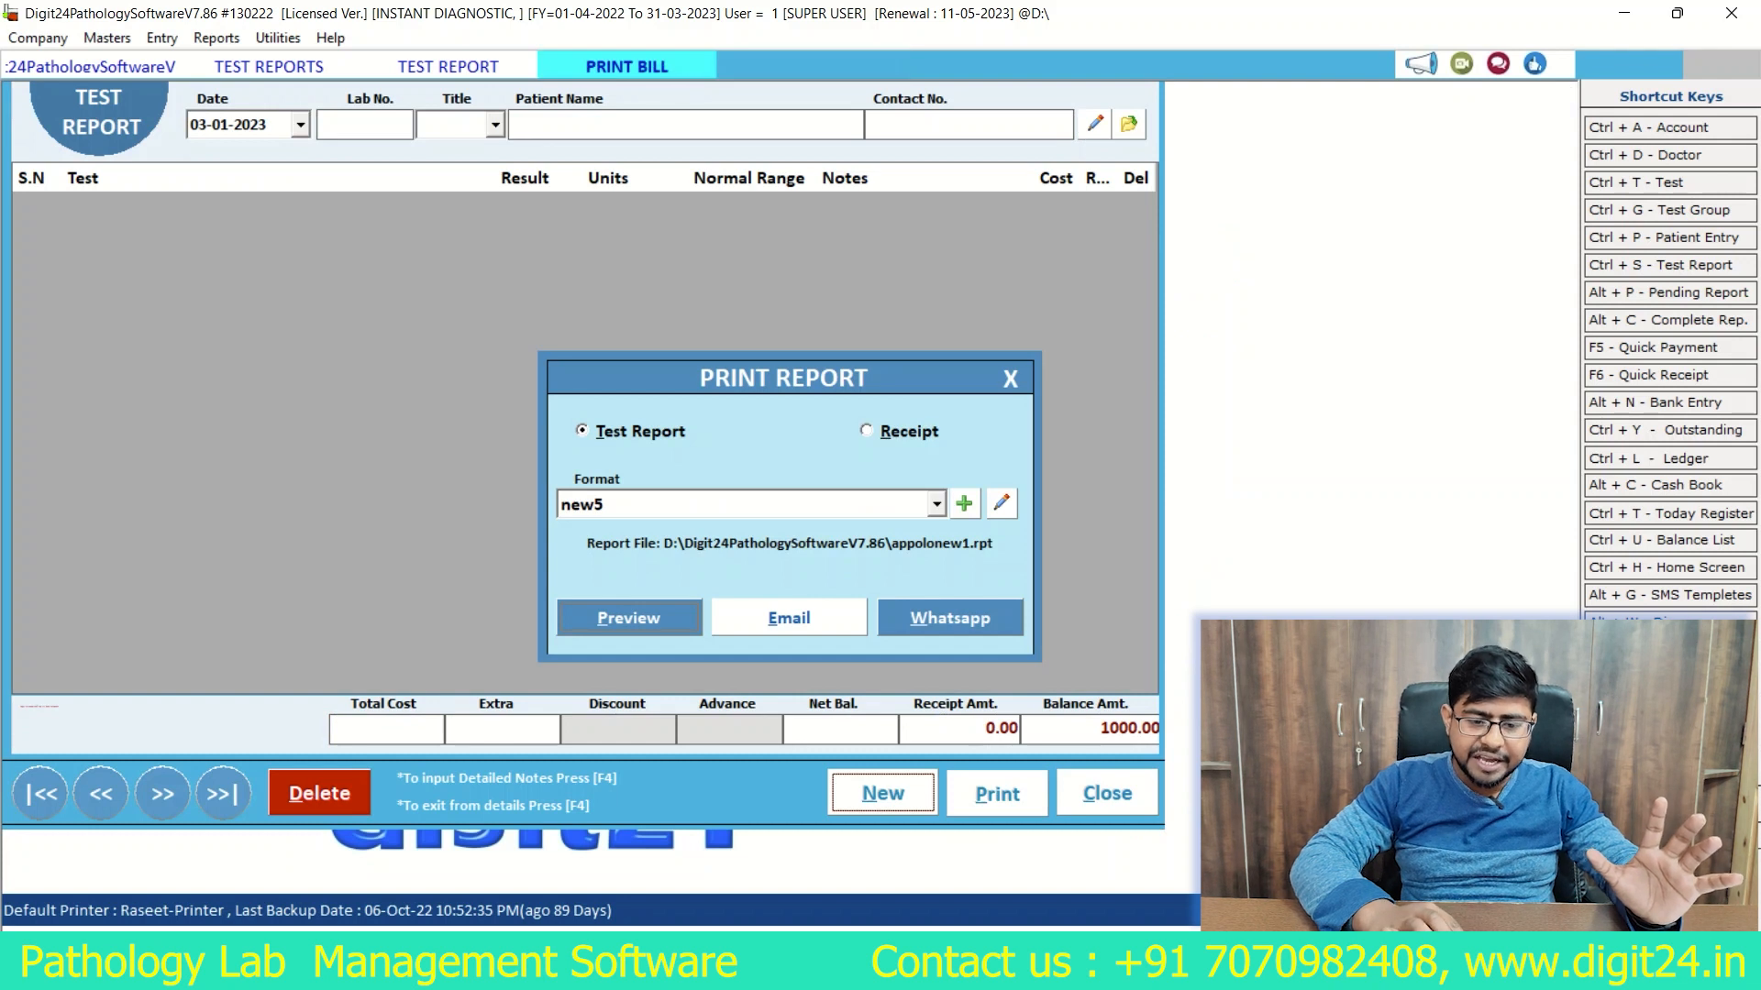
# Step: Preview the test report in the NEW HIGH LOW format and close the preview
pyautogui.click(936, 504)
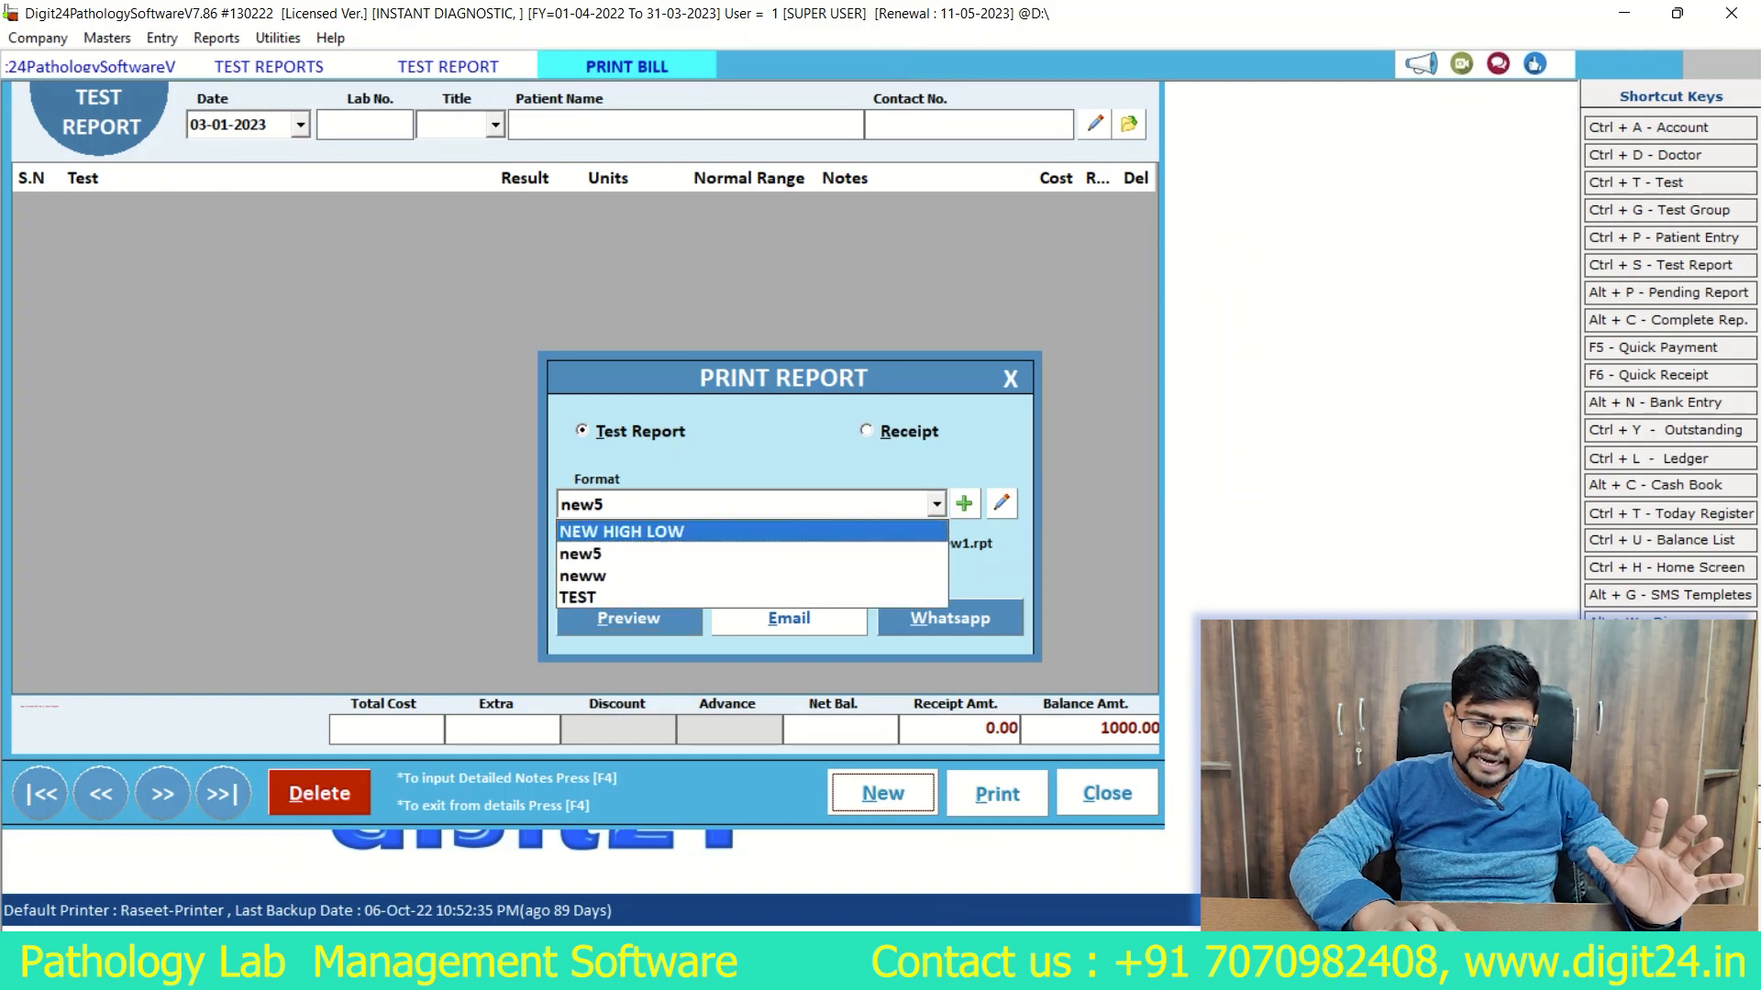
pyautogui.click(660, 530)
pyautogui.click(629, 618)
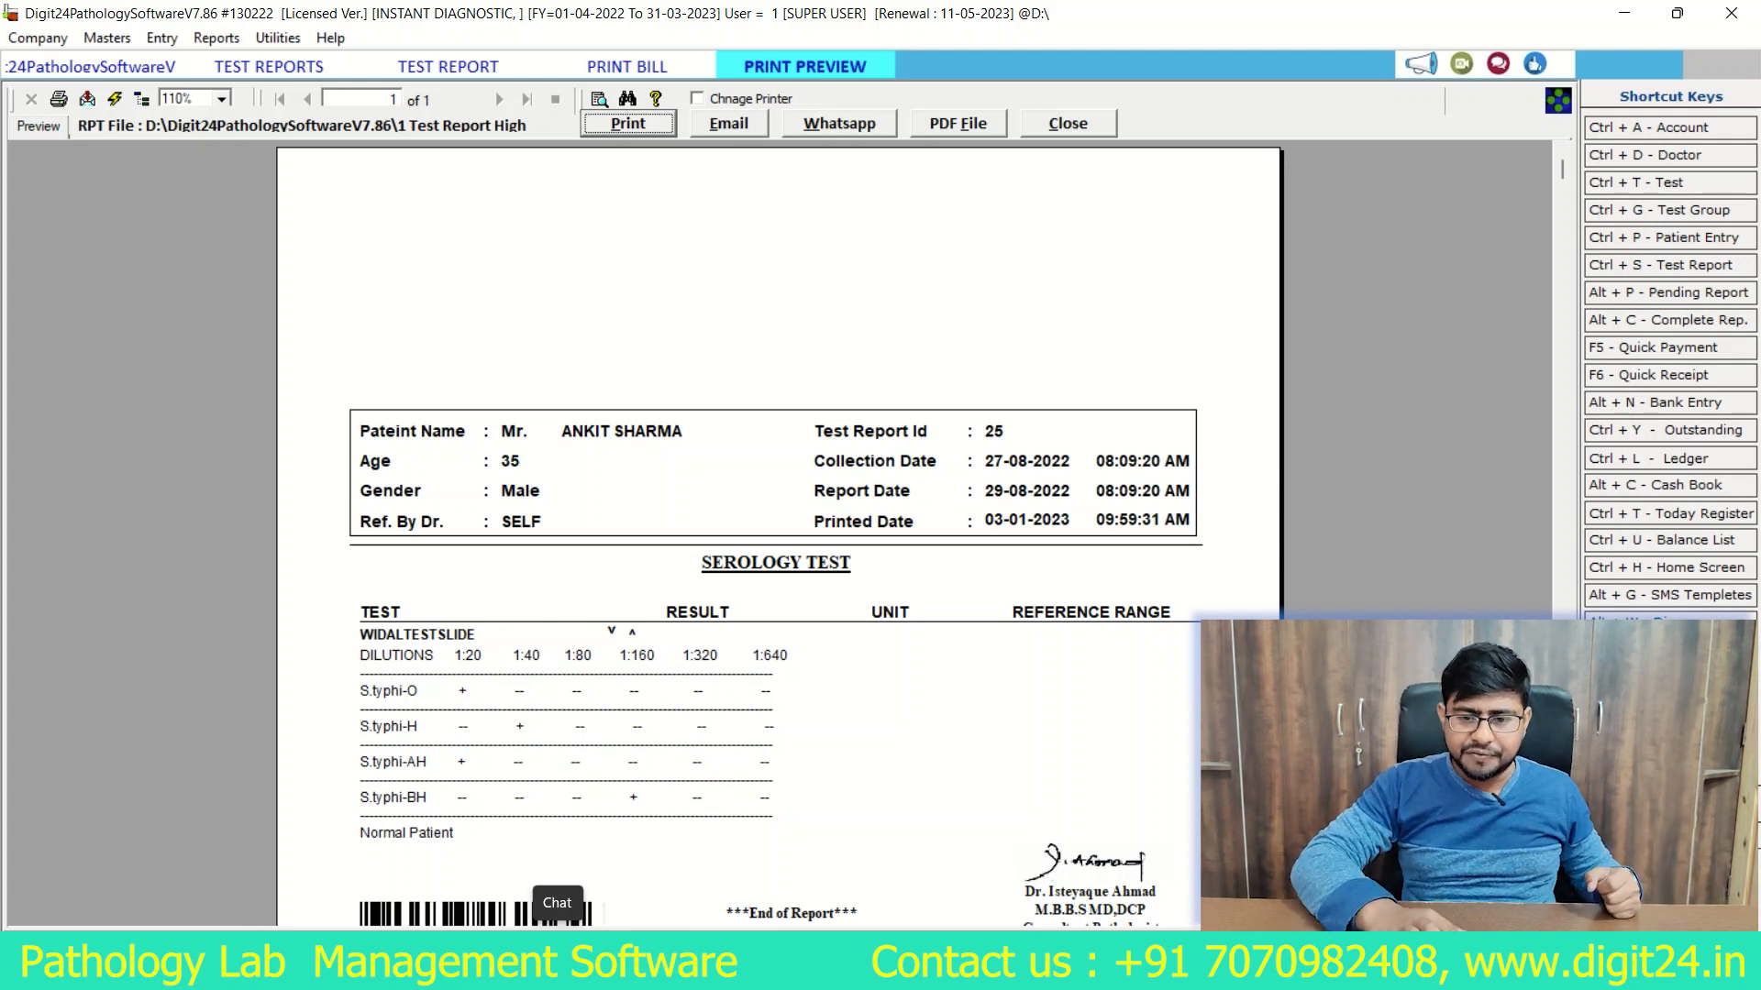
pyautogui.click(1068, 124)
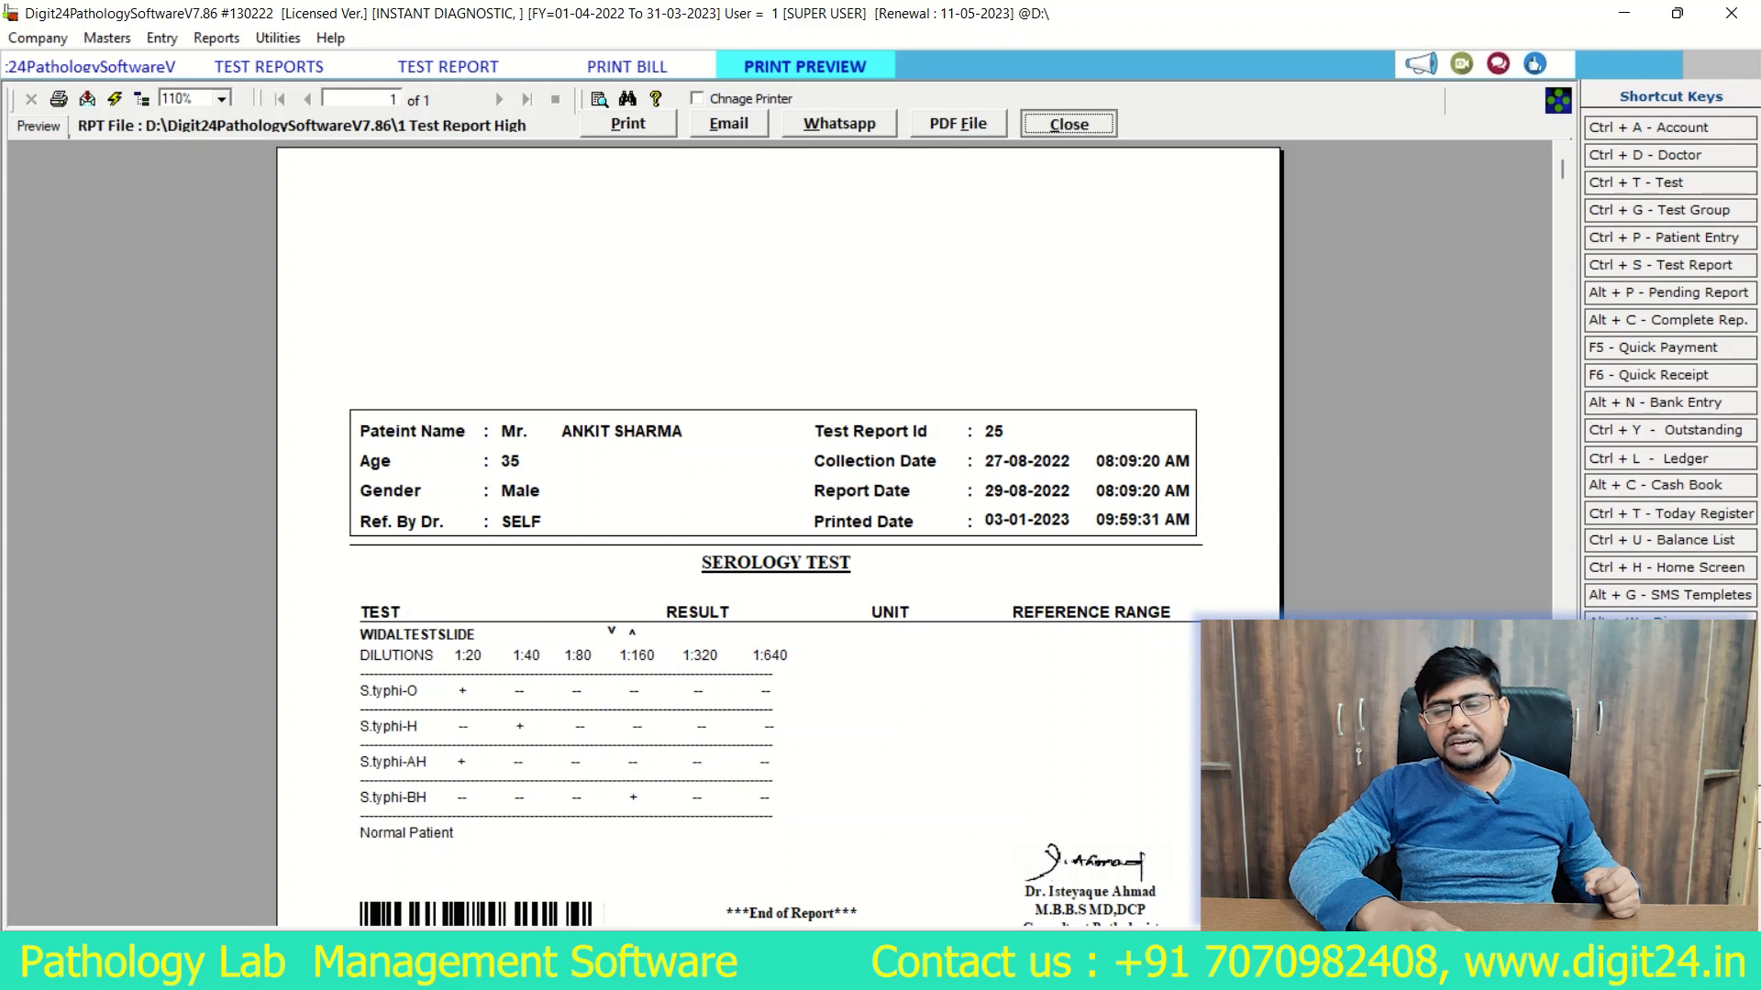